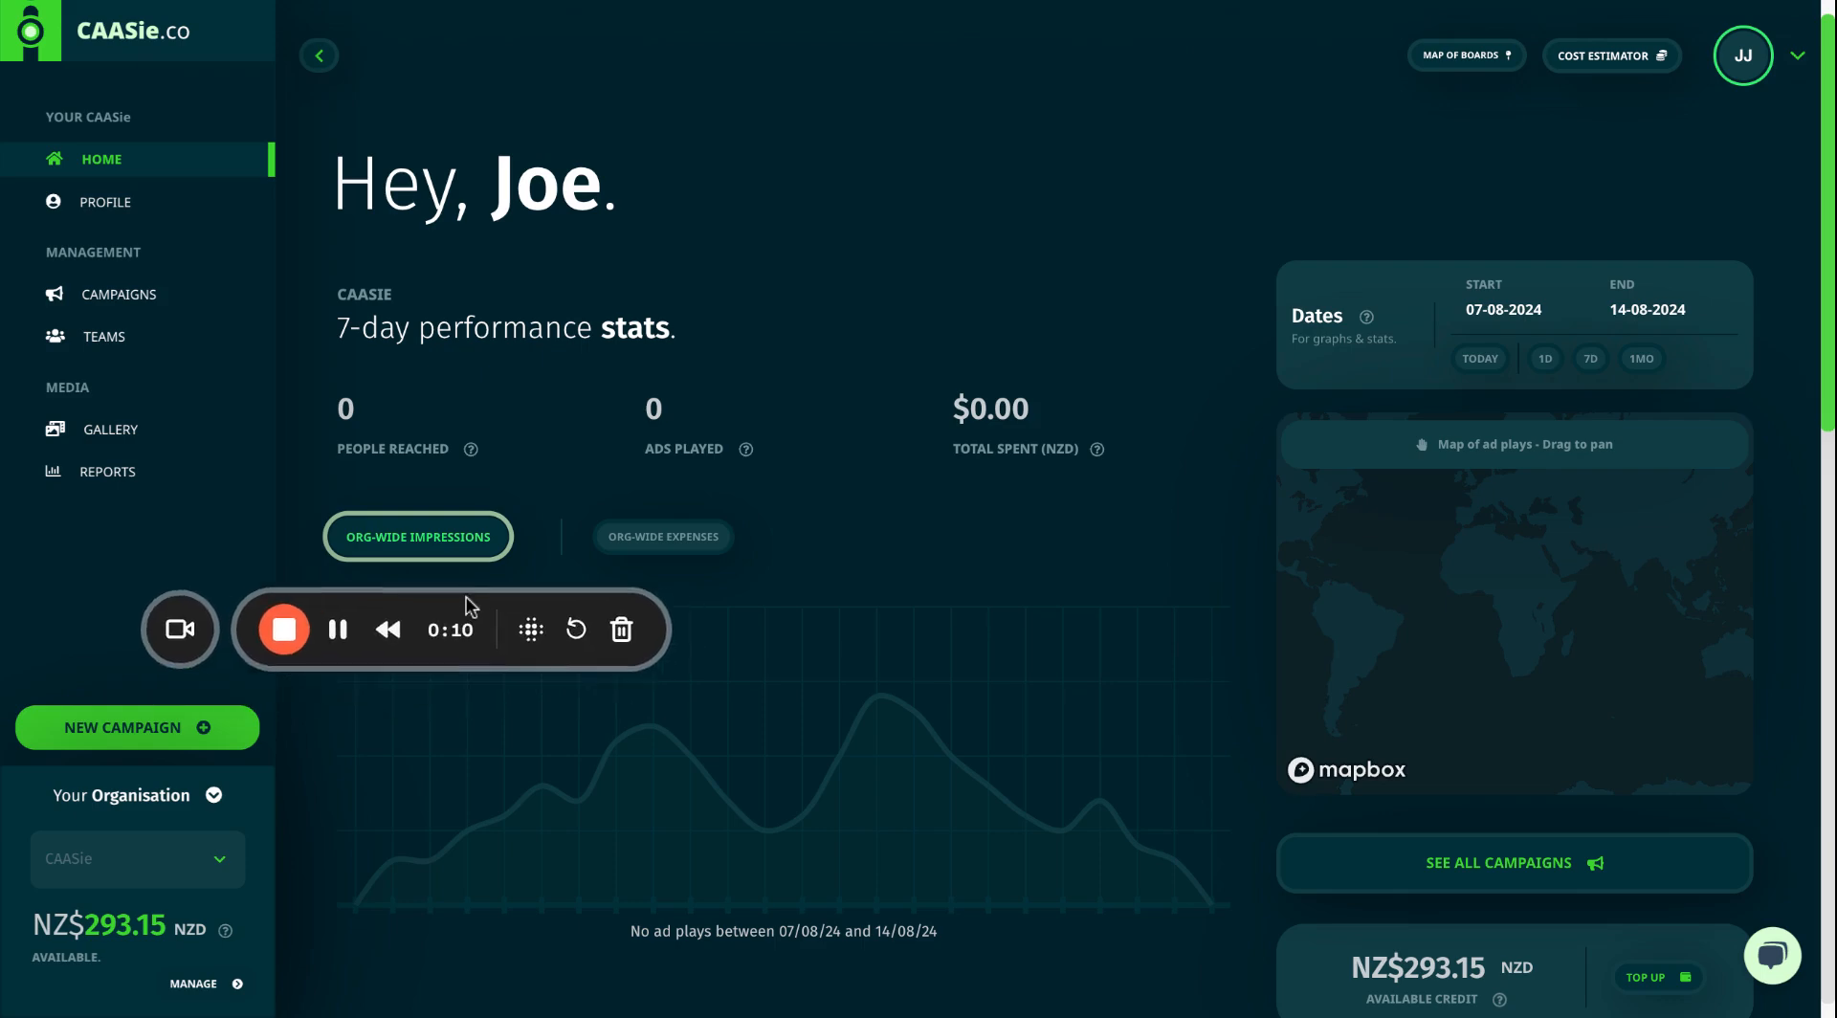
- Create a new campaign named "Hand select screens" and continue to the team selection
{"action": "left_click", "coordinate": [82, 732]}
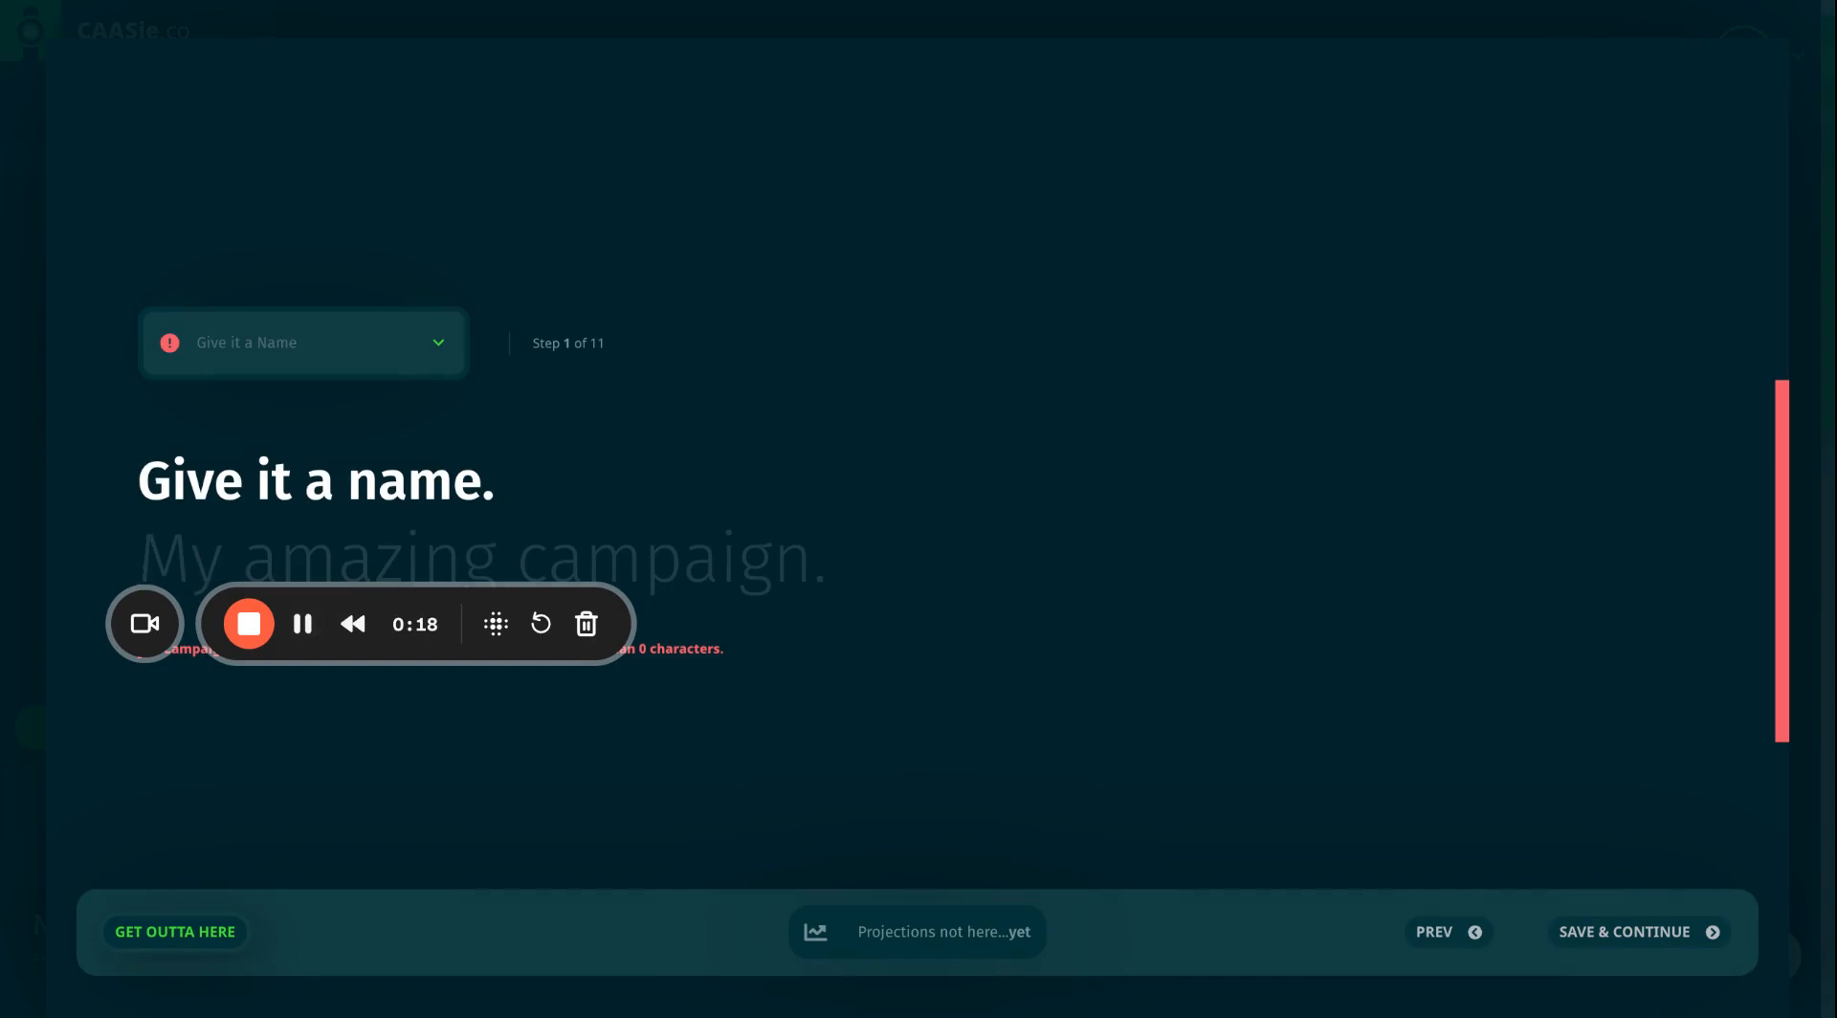
{"action": "type", "text": "Hand select screens"}
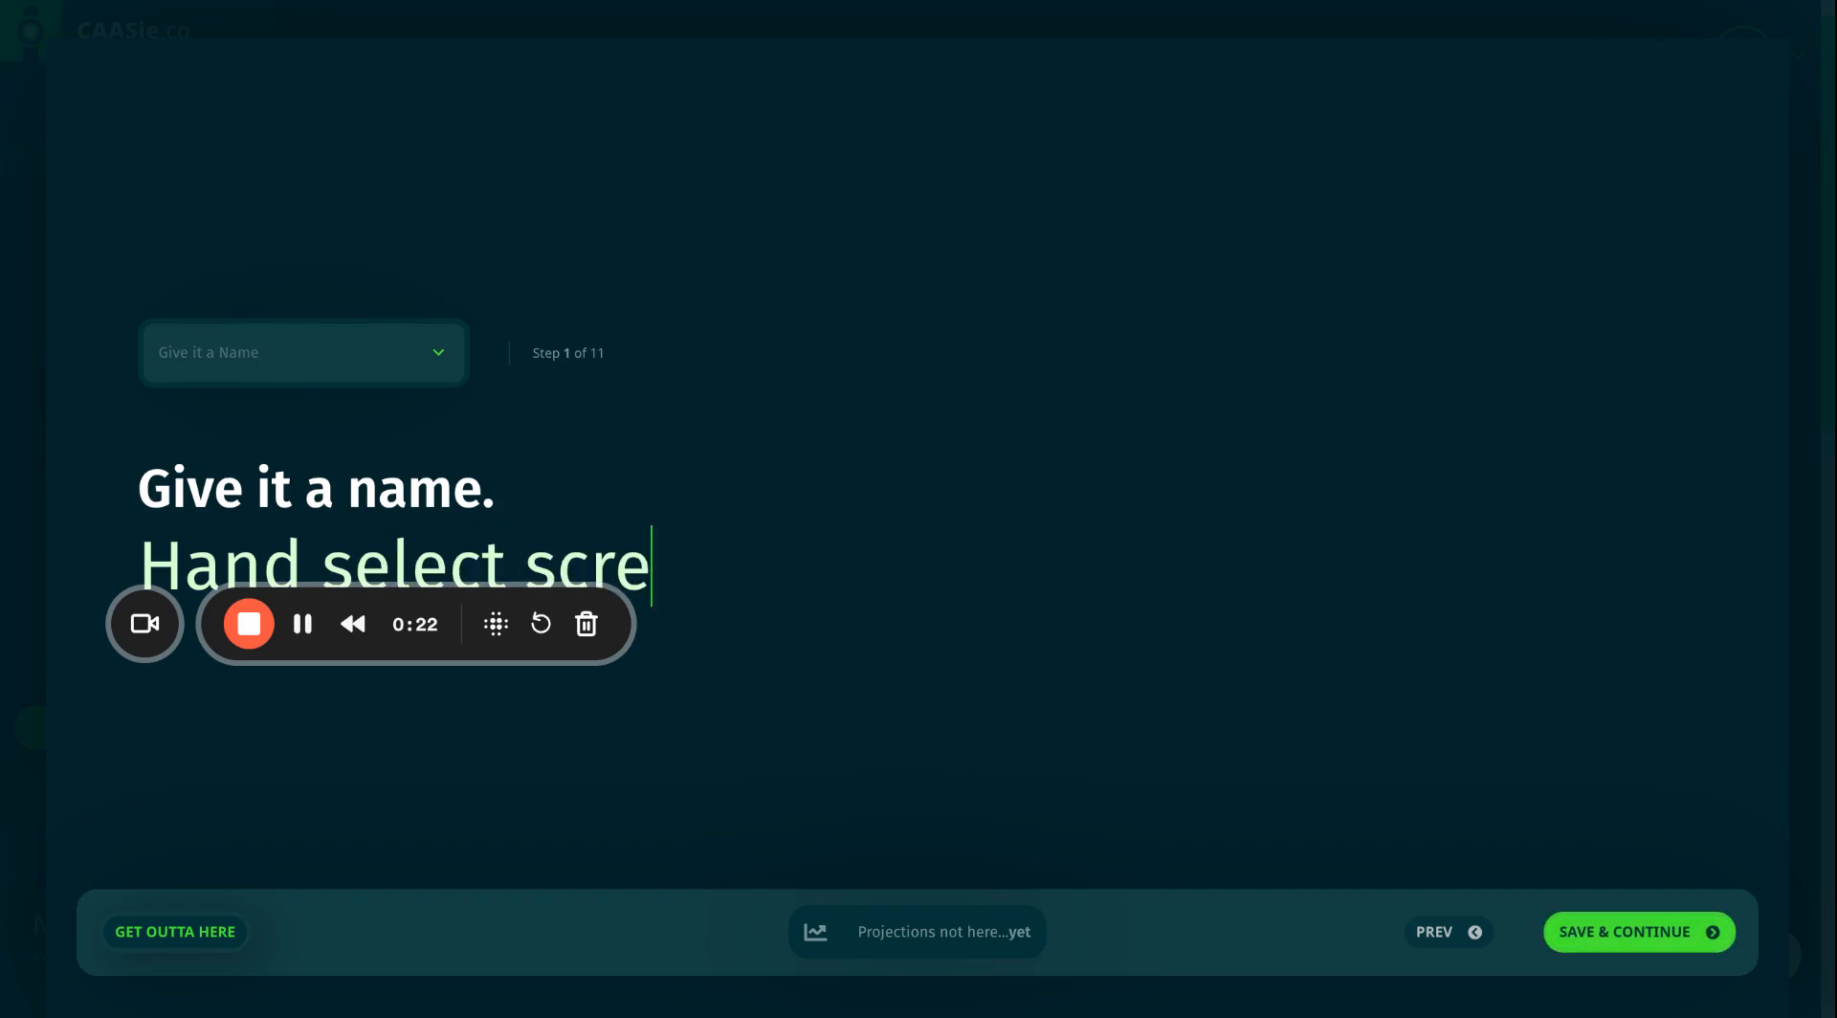
{"action": "left_click", "coordinate": [1620, 933]}
- Assign "Your First Team" to manage the campaign and save the choice
{"action": "left_click", "coordinate": [960, 616]}
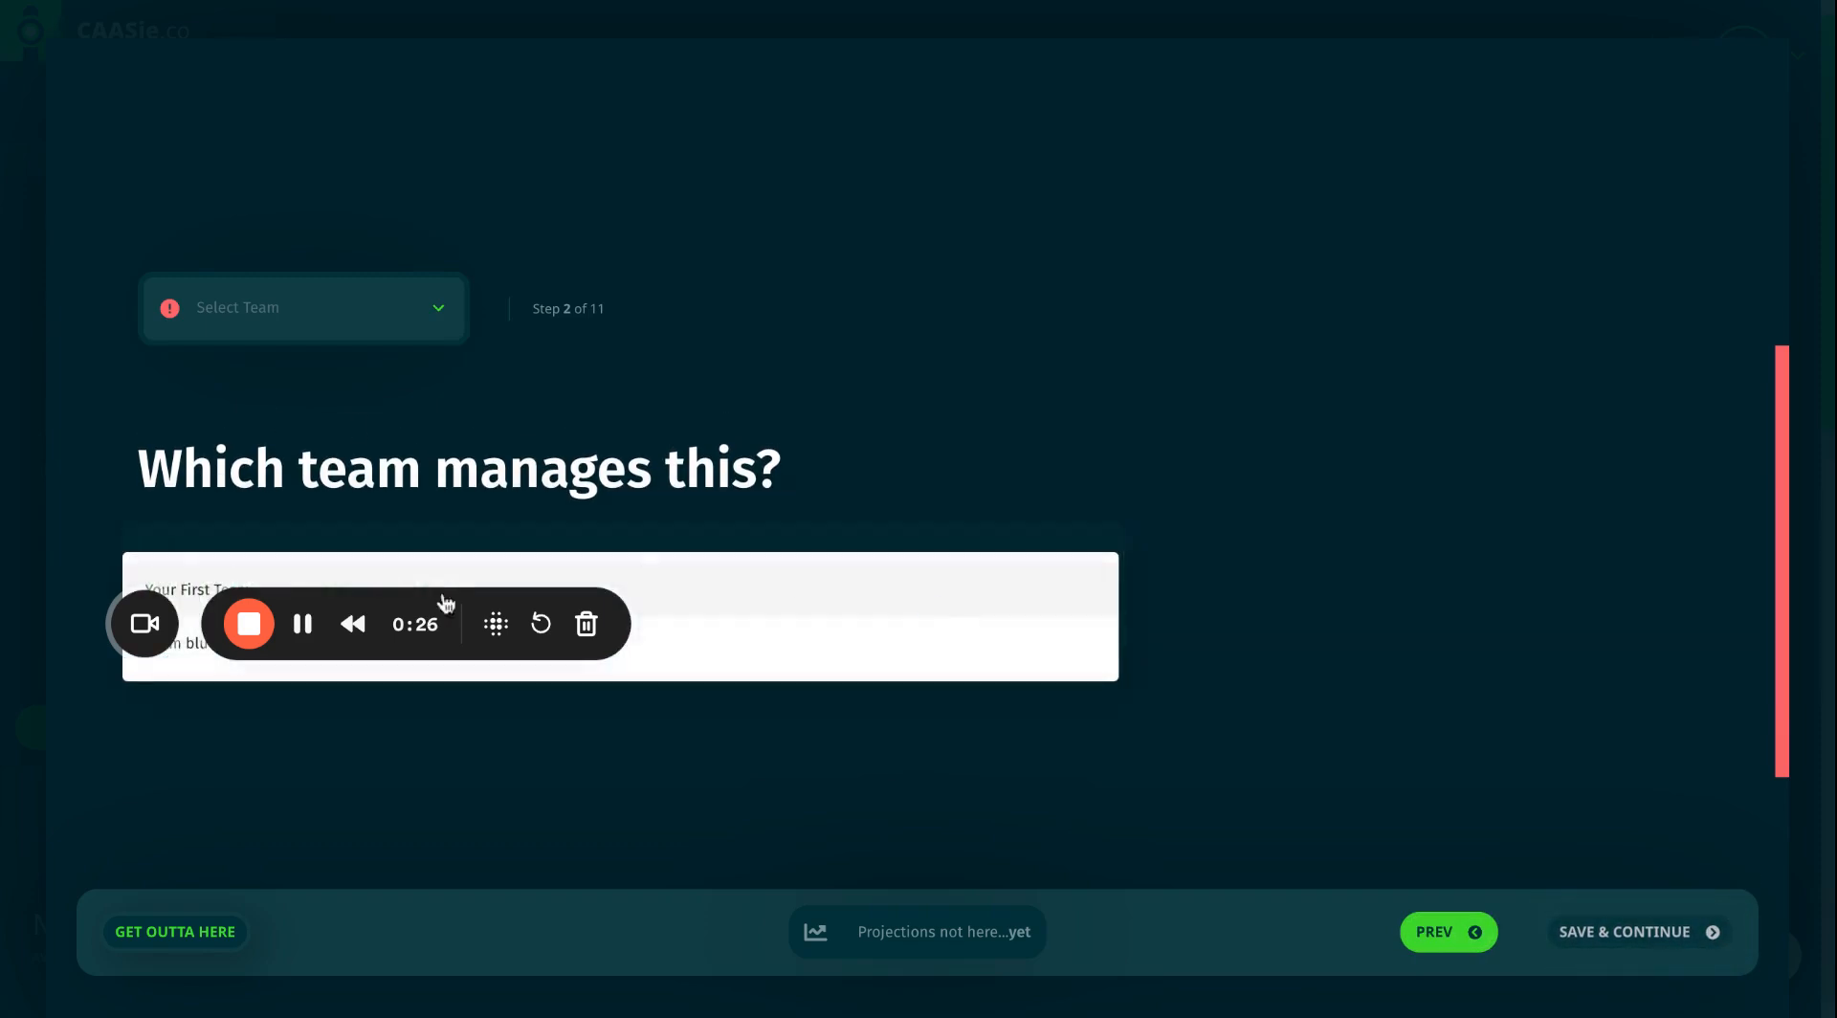
{"action": "left_click", "coordinate": [863, 599]}
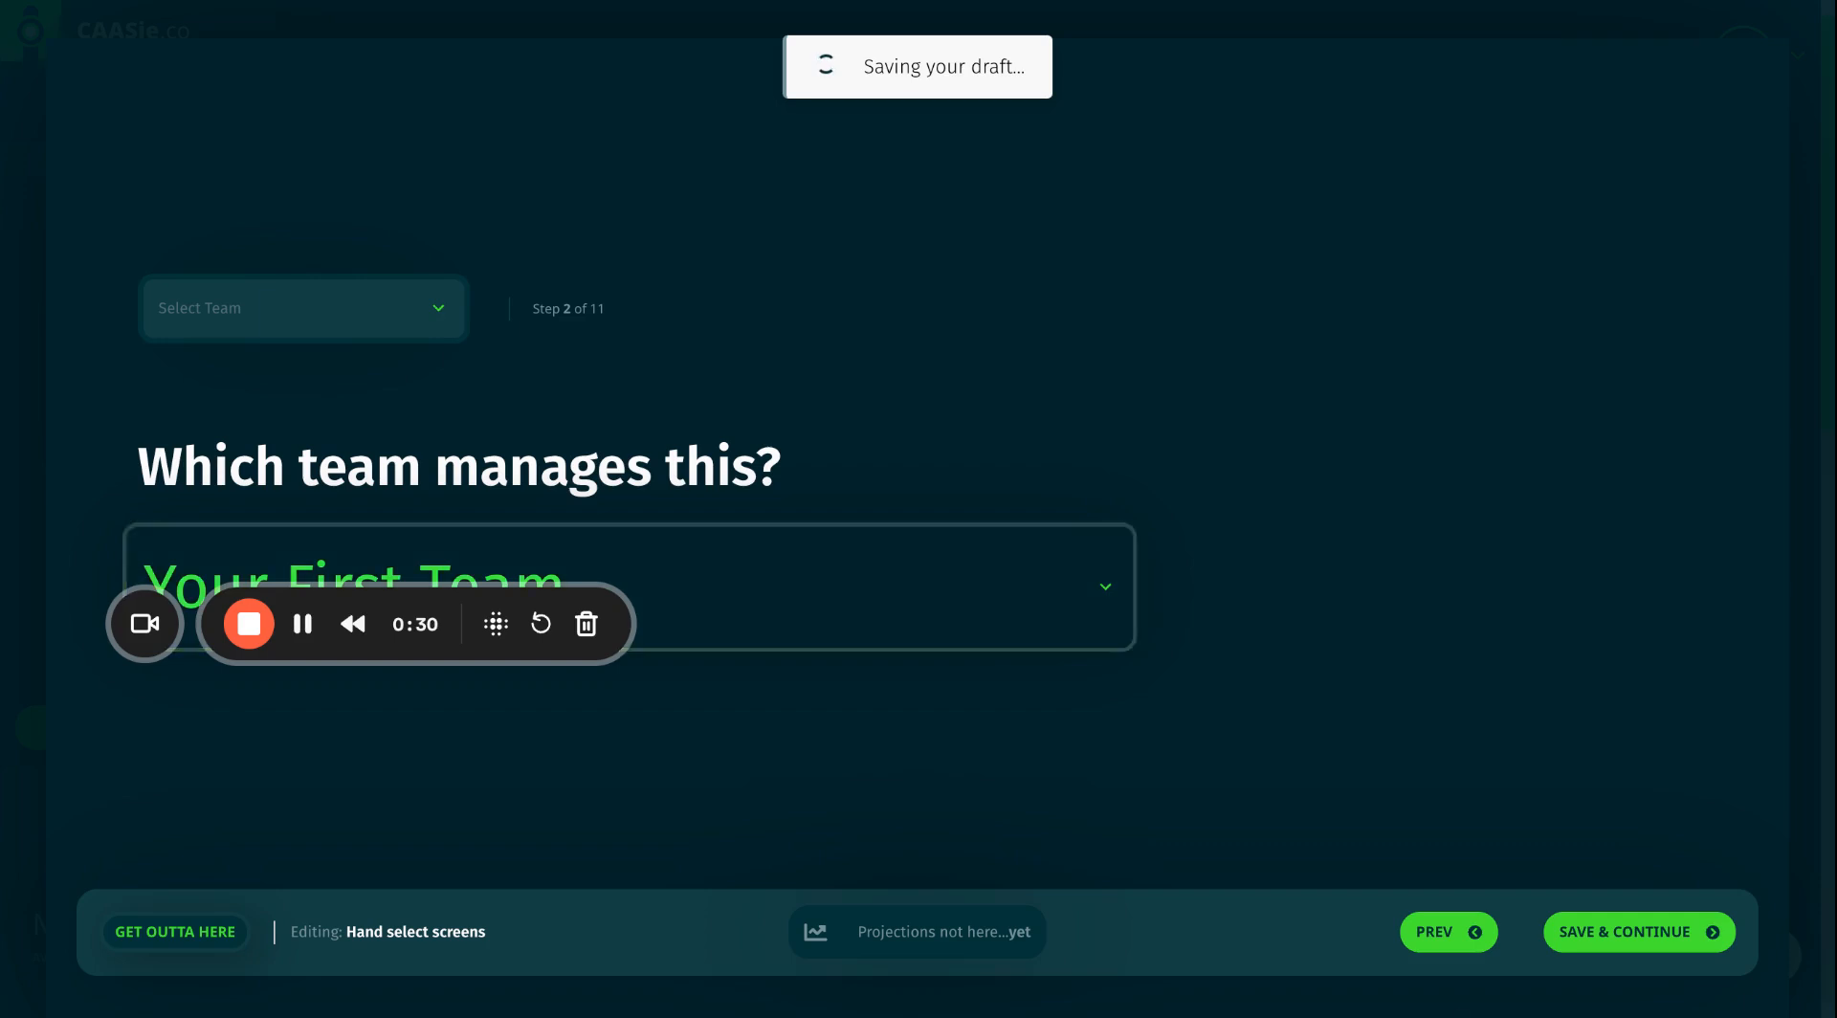
{"action": "left_click", "coordinate": [1626, 933]}
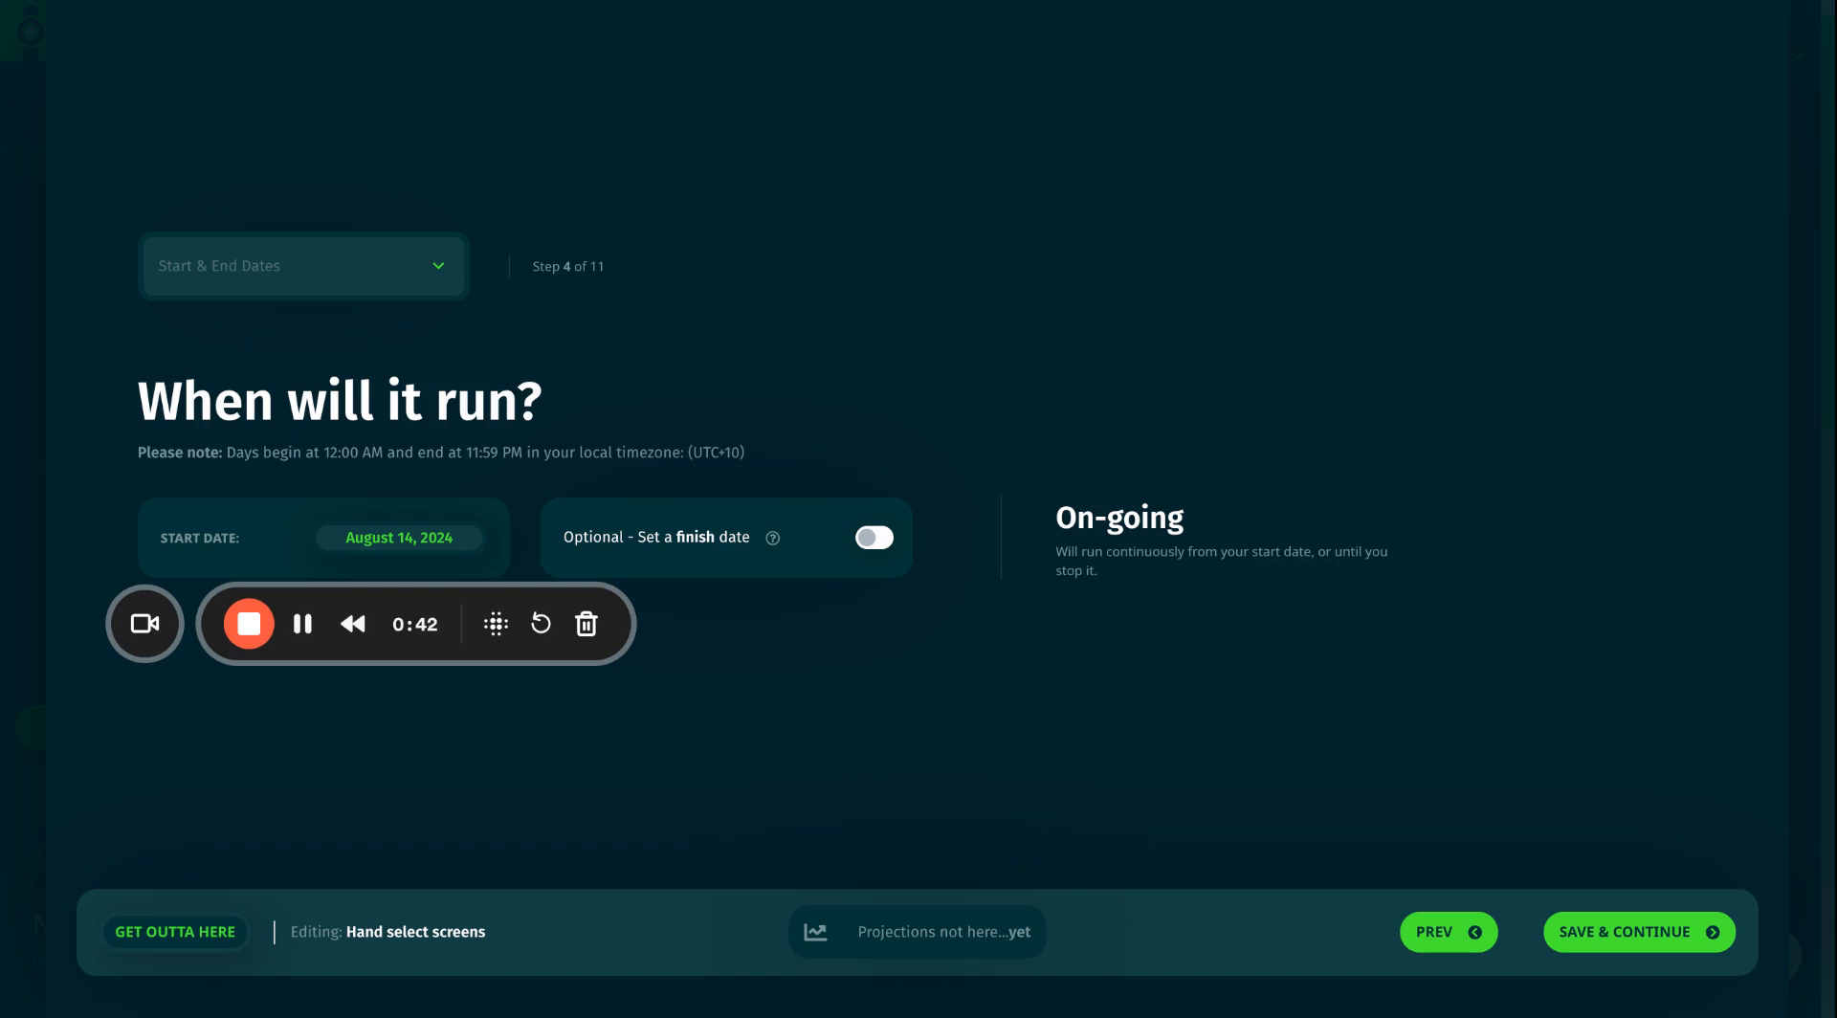
- Try the optional finish date, switch it off again to keep the campaign on-going from August 14, 2024, and continue
{"action": "left_click", "coordinate": [874, 536]}
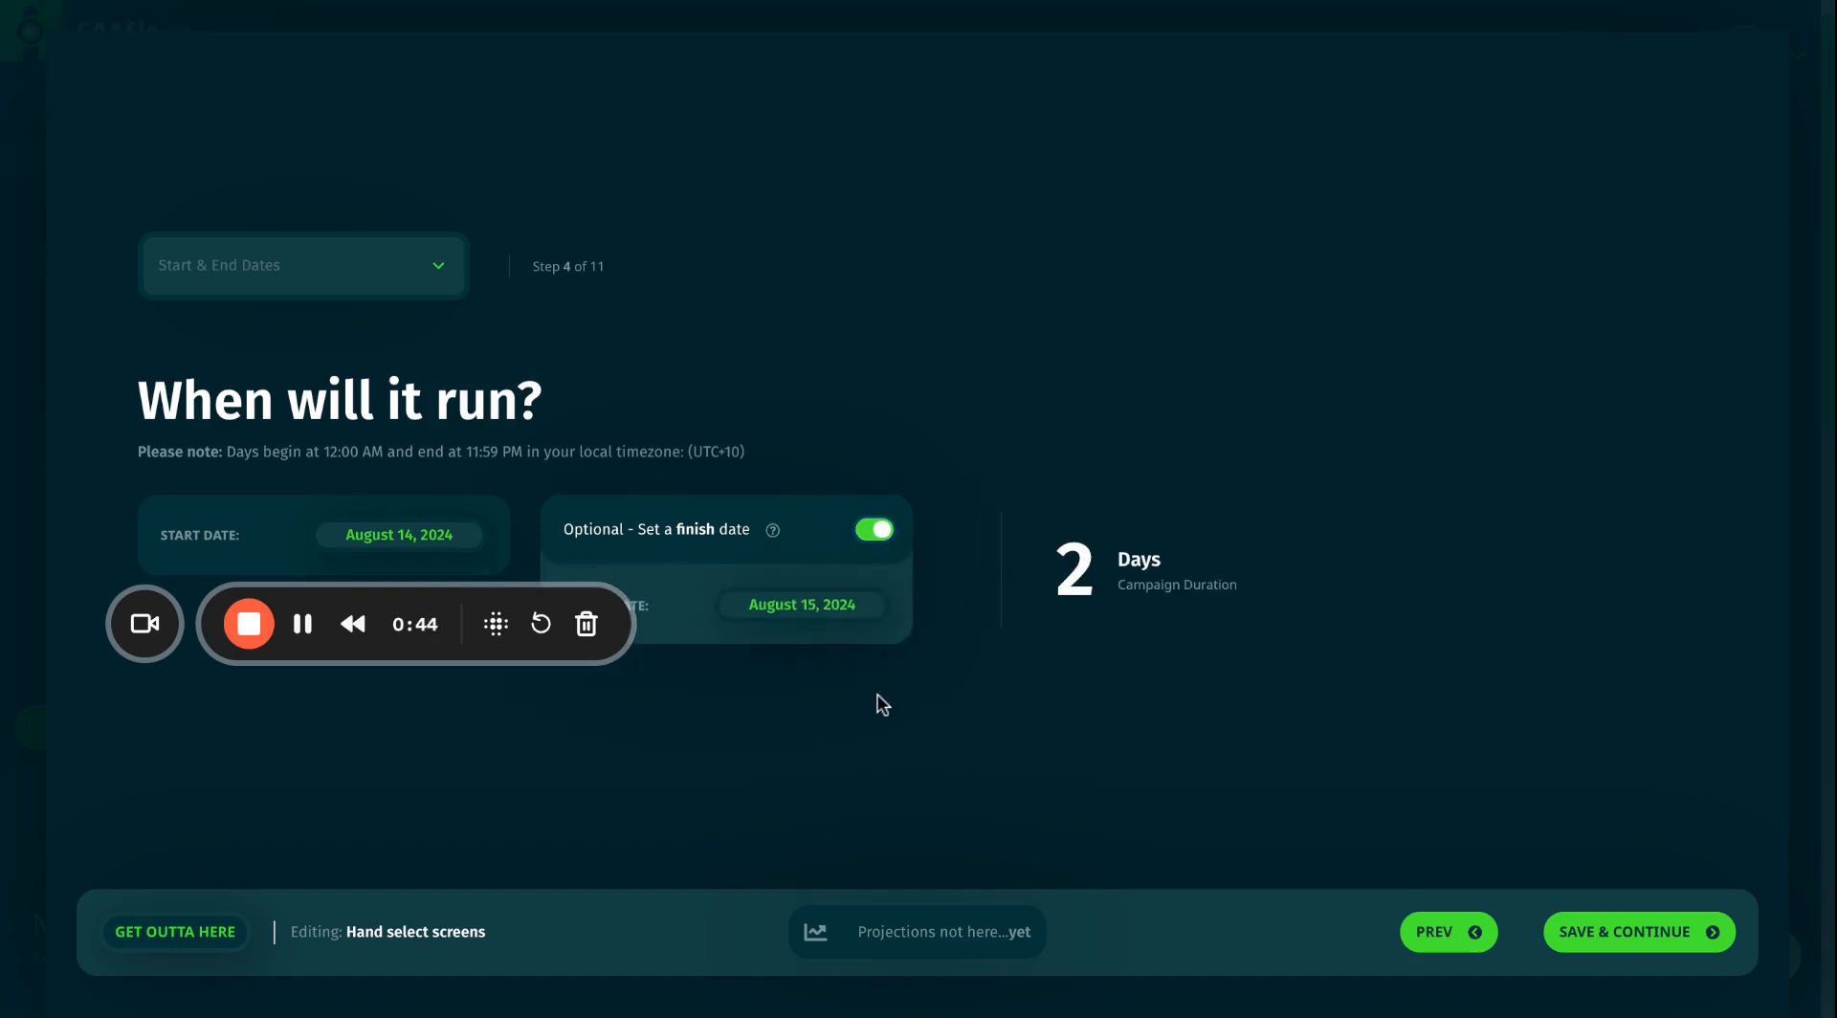
{"action": "left_click", "coordinate": [872, 534]}
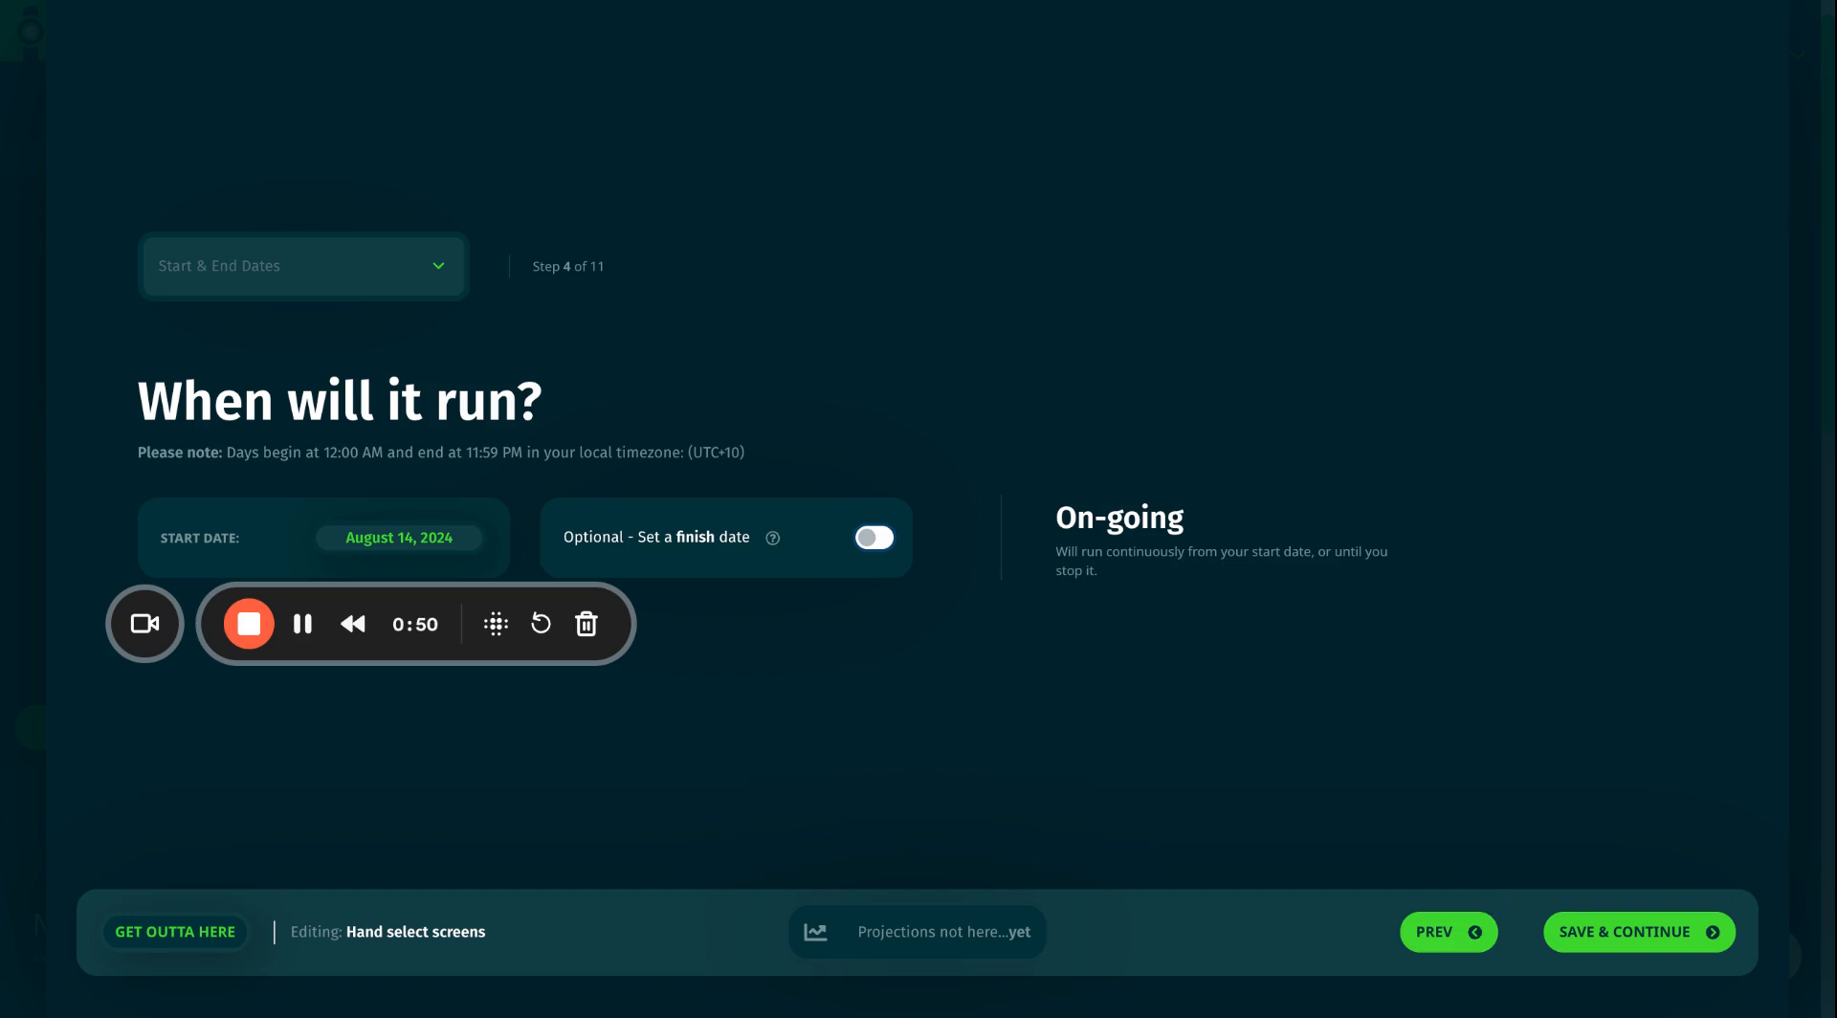
{"action": "left_click", "coordinate": [1622, 936]}
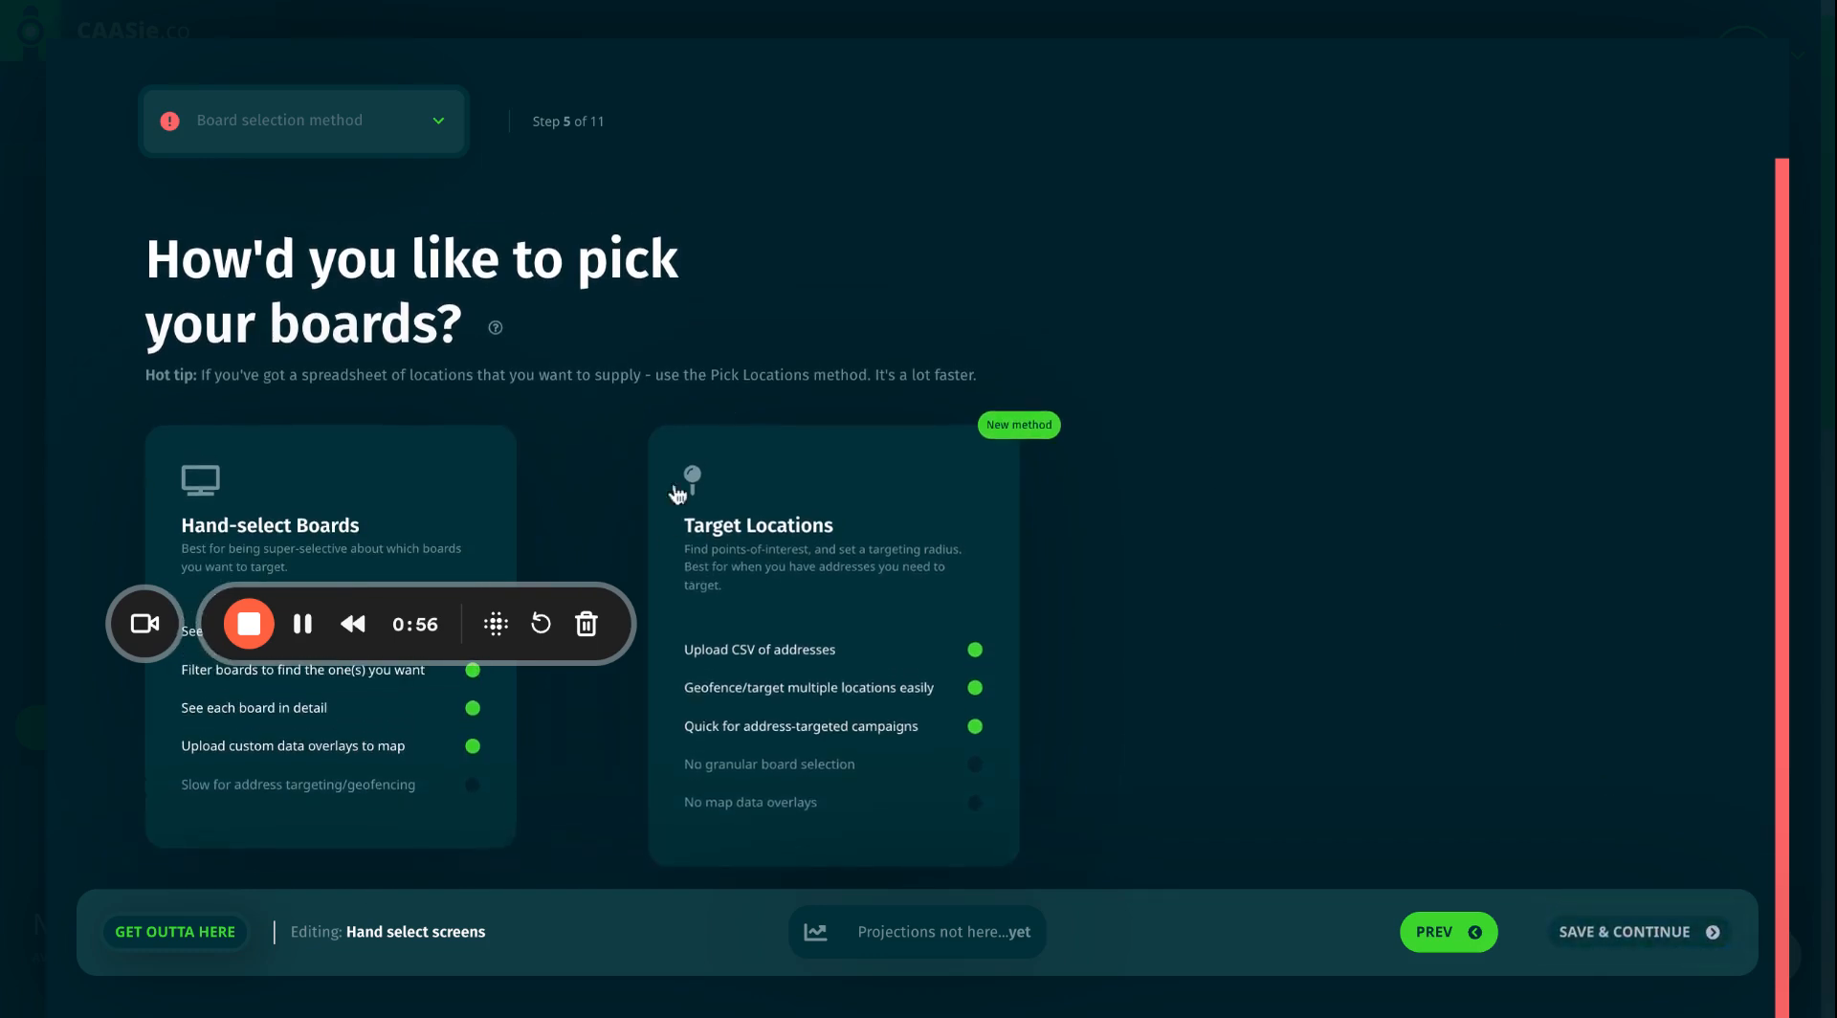
- Choose Hand-select Boards as the board selection method and continue to picking boards
{"action": "scroll", "coordinate": [379, 476], "scroll_direction": "down", "scroll_amount": 2}
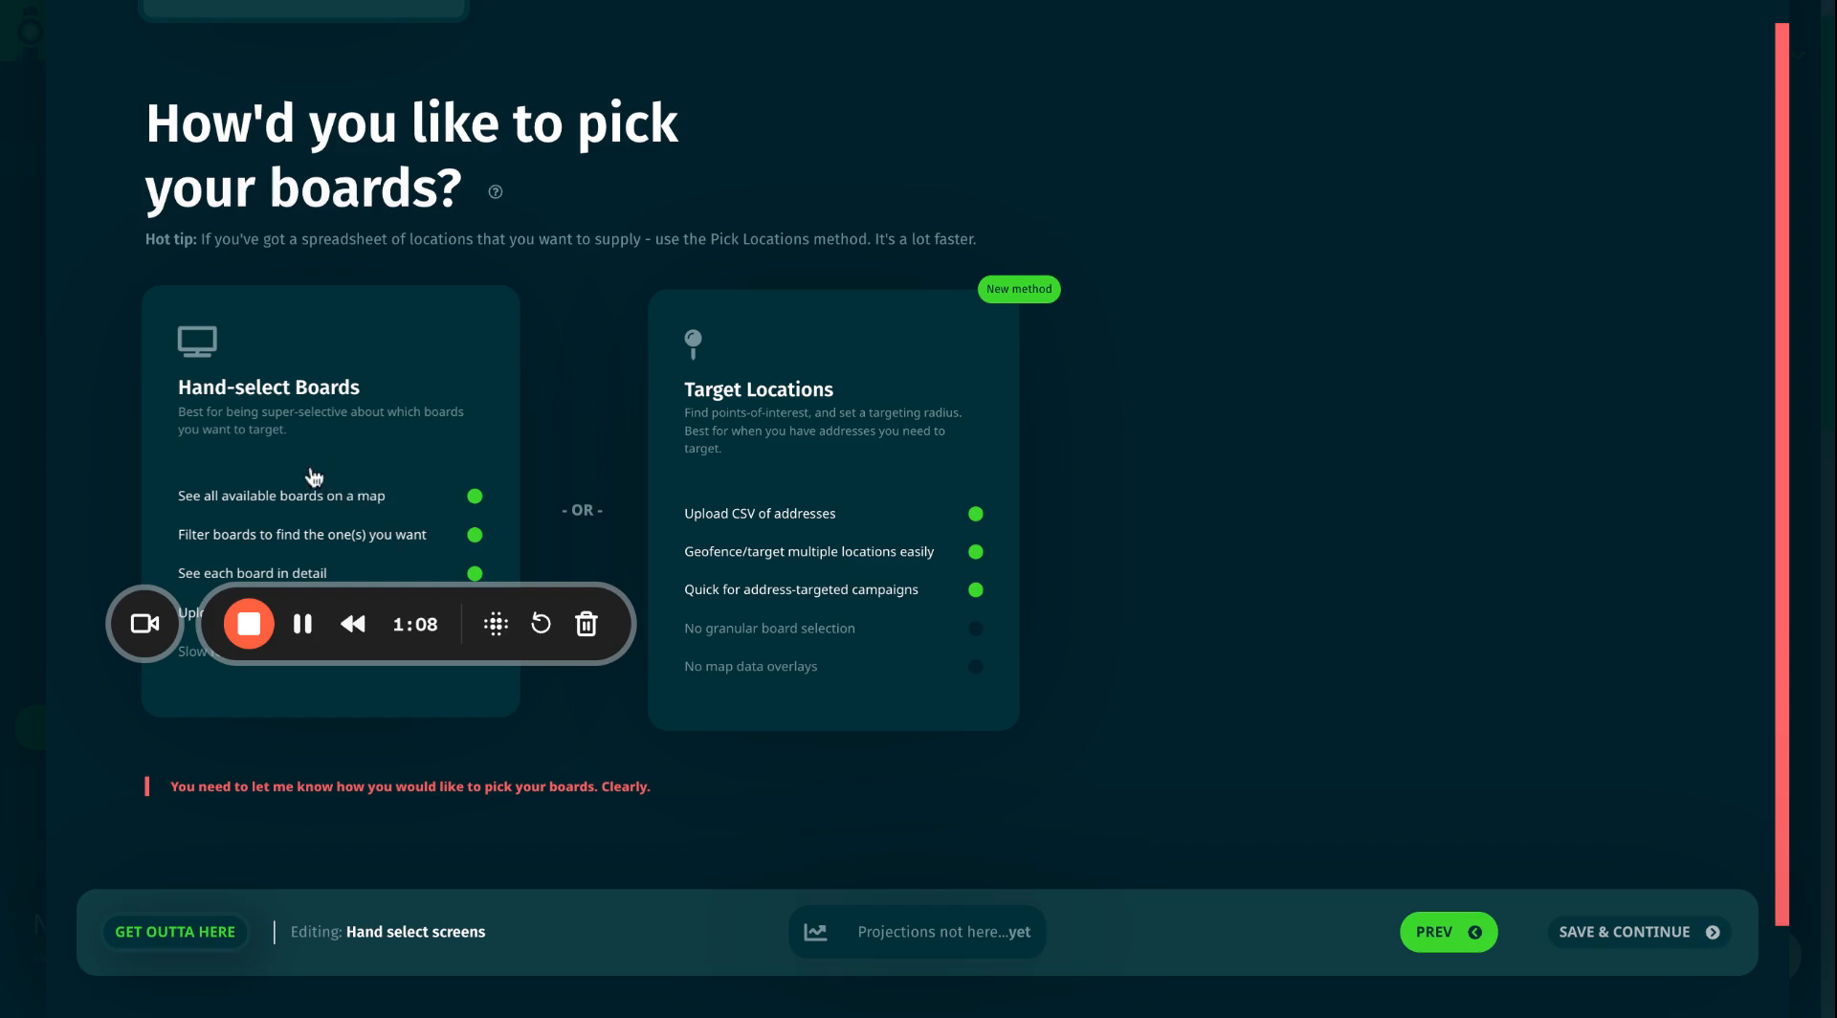
{"action": "left_click", "coordinate": [330, 393]}
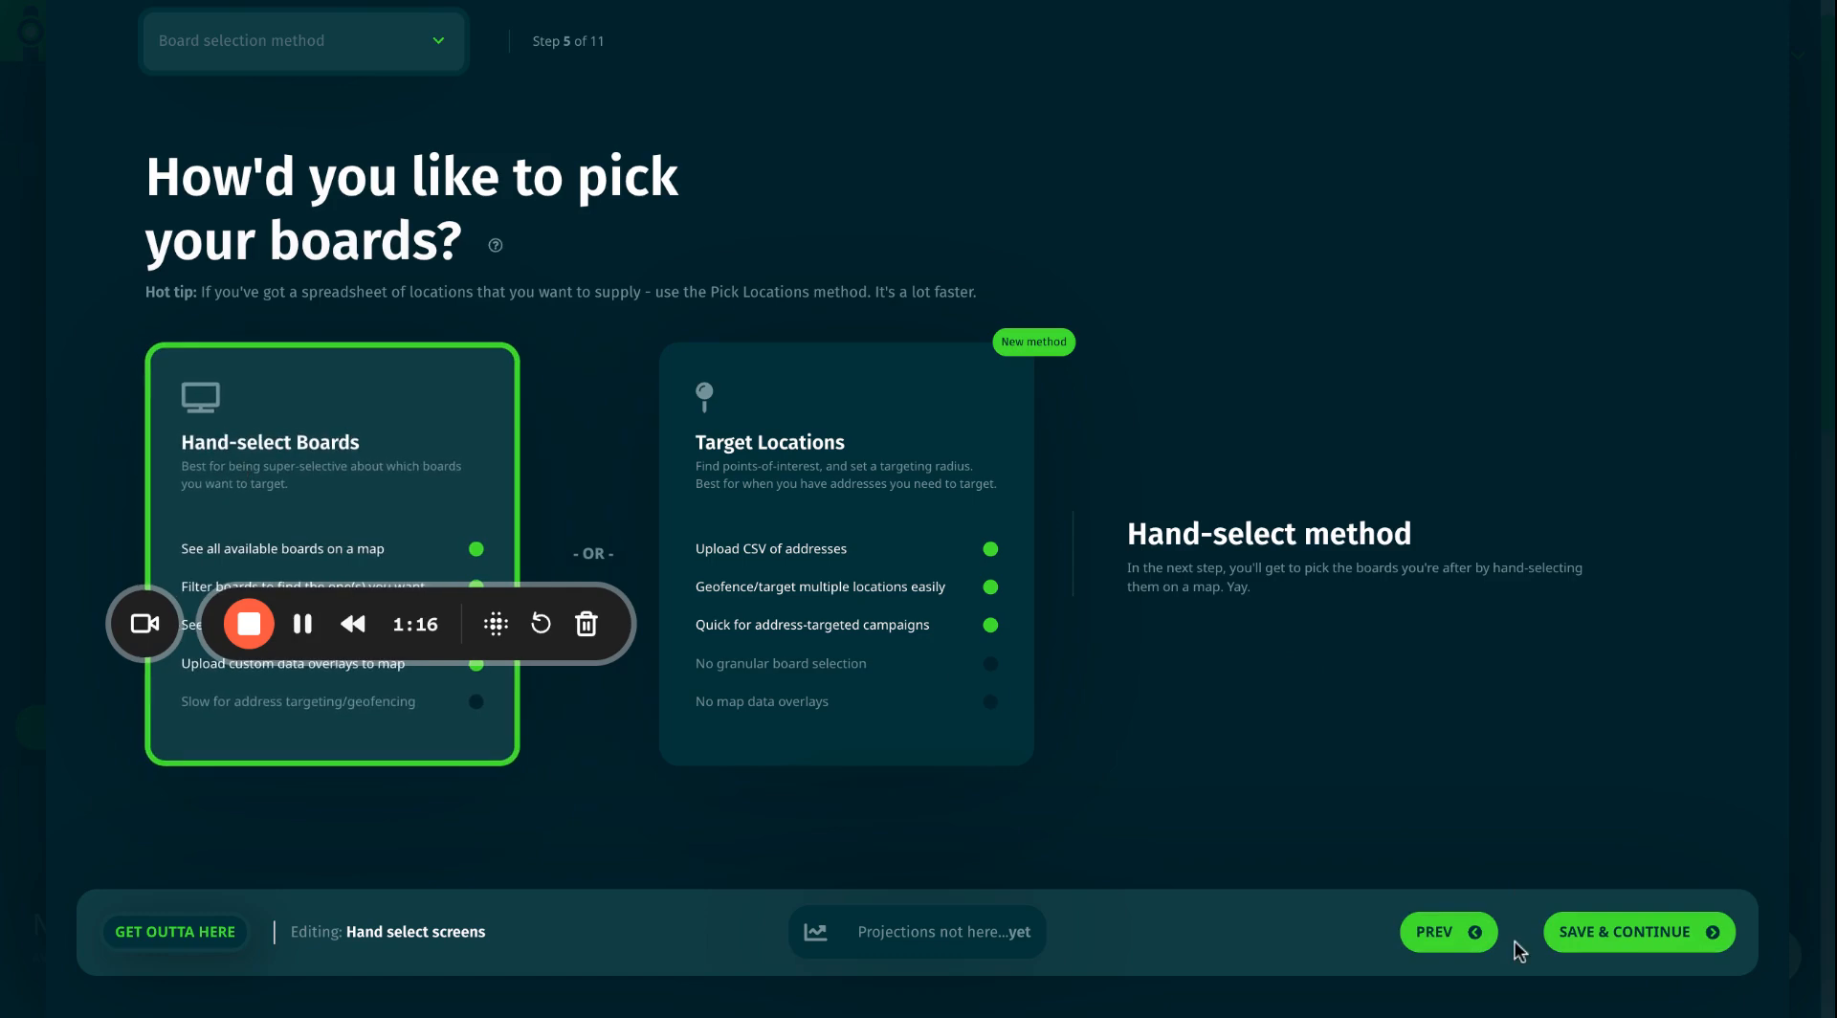
{"action": "left_click", "coordinate": [1630, 945]}
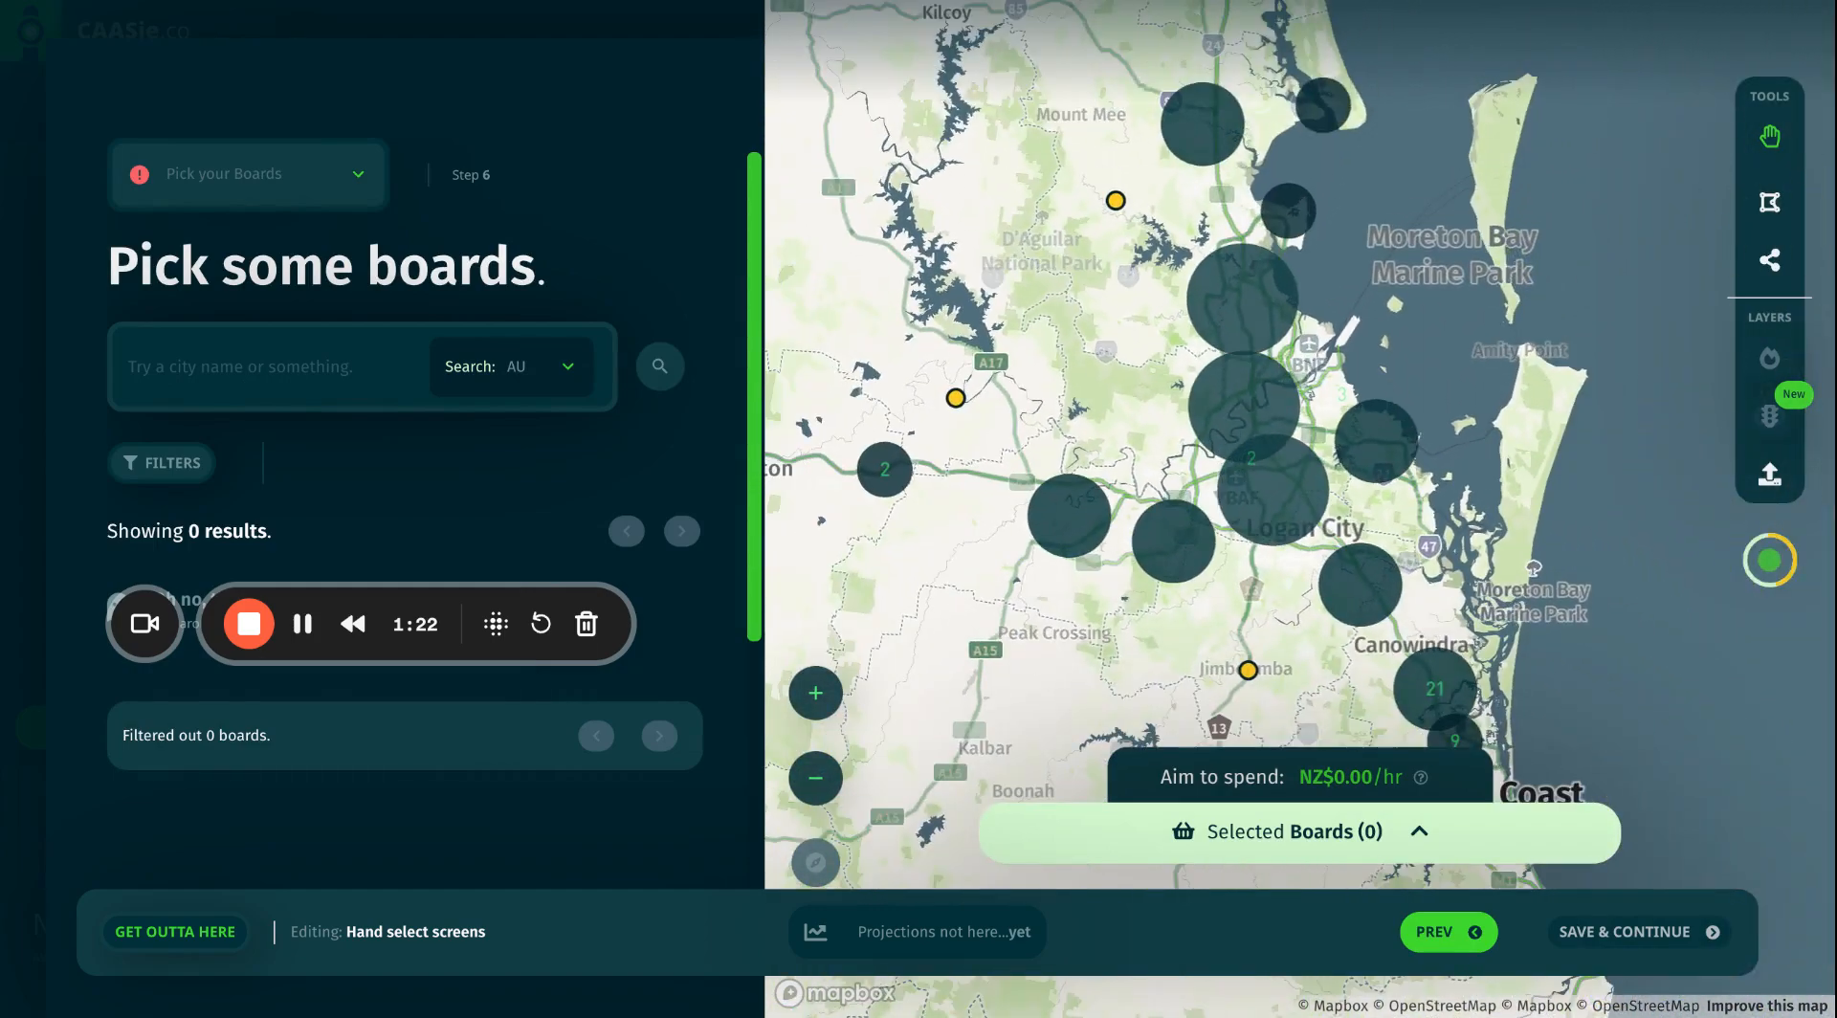
- Examine the board clusters on the map across Brisbane's southern suburbs, down to the large cluster near Logan Road
{"action": "scroll", "coordinate": [1263, 426], "scroll_direction": "down", "scroll_amount": 2}
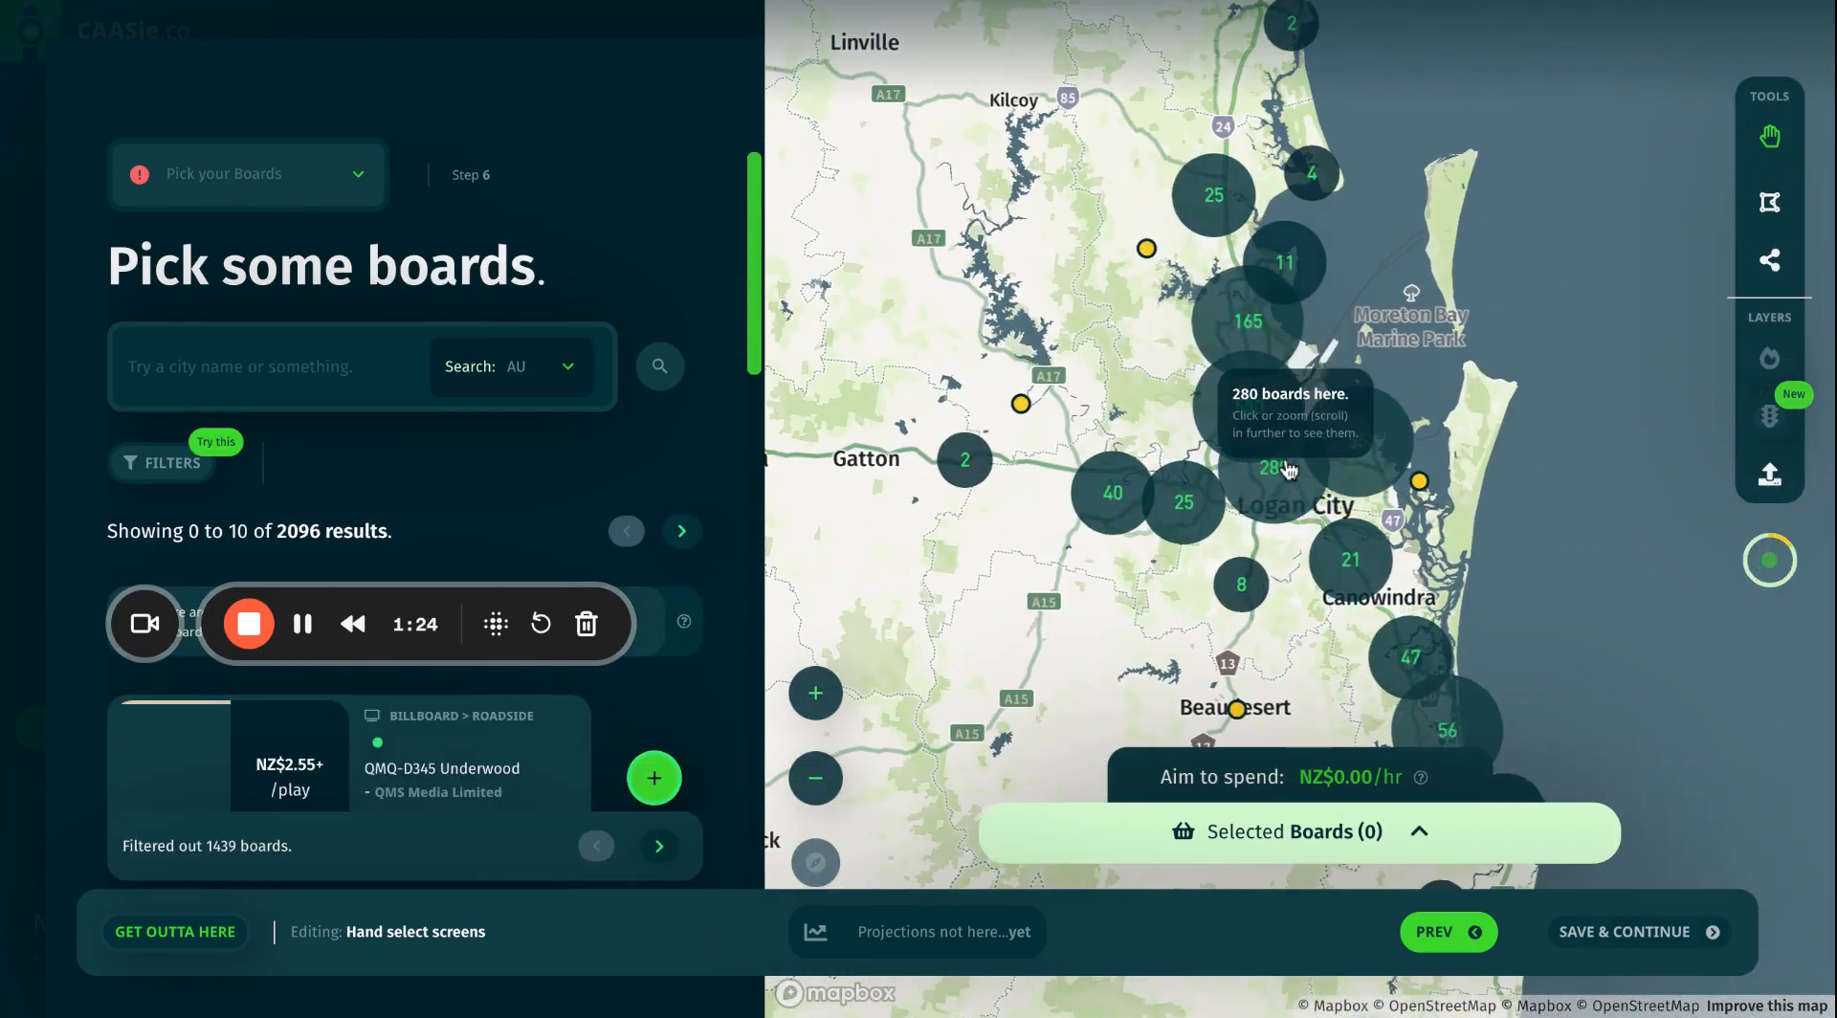
{"action": "scroll", "coordinate": [1290, 469], "scroll_direction": "up", "scroll_amount": 5}
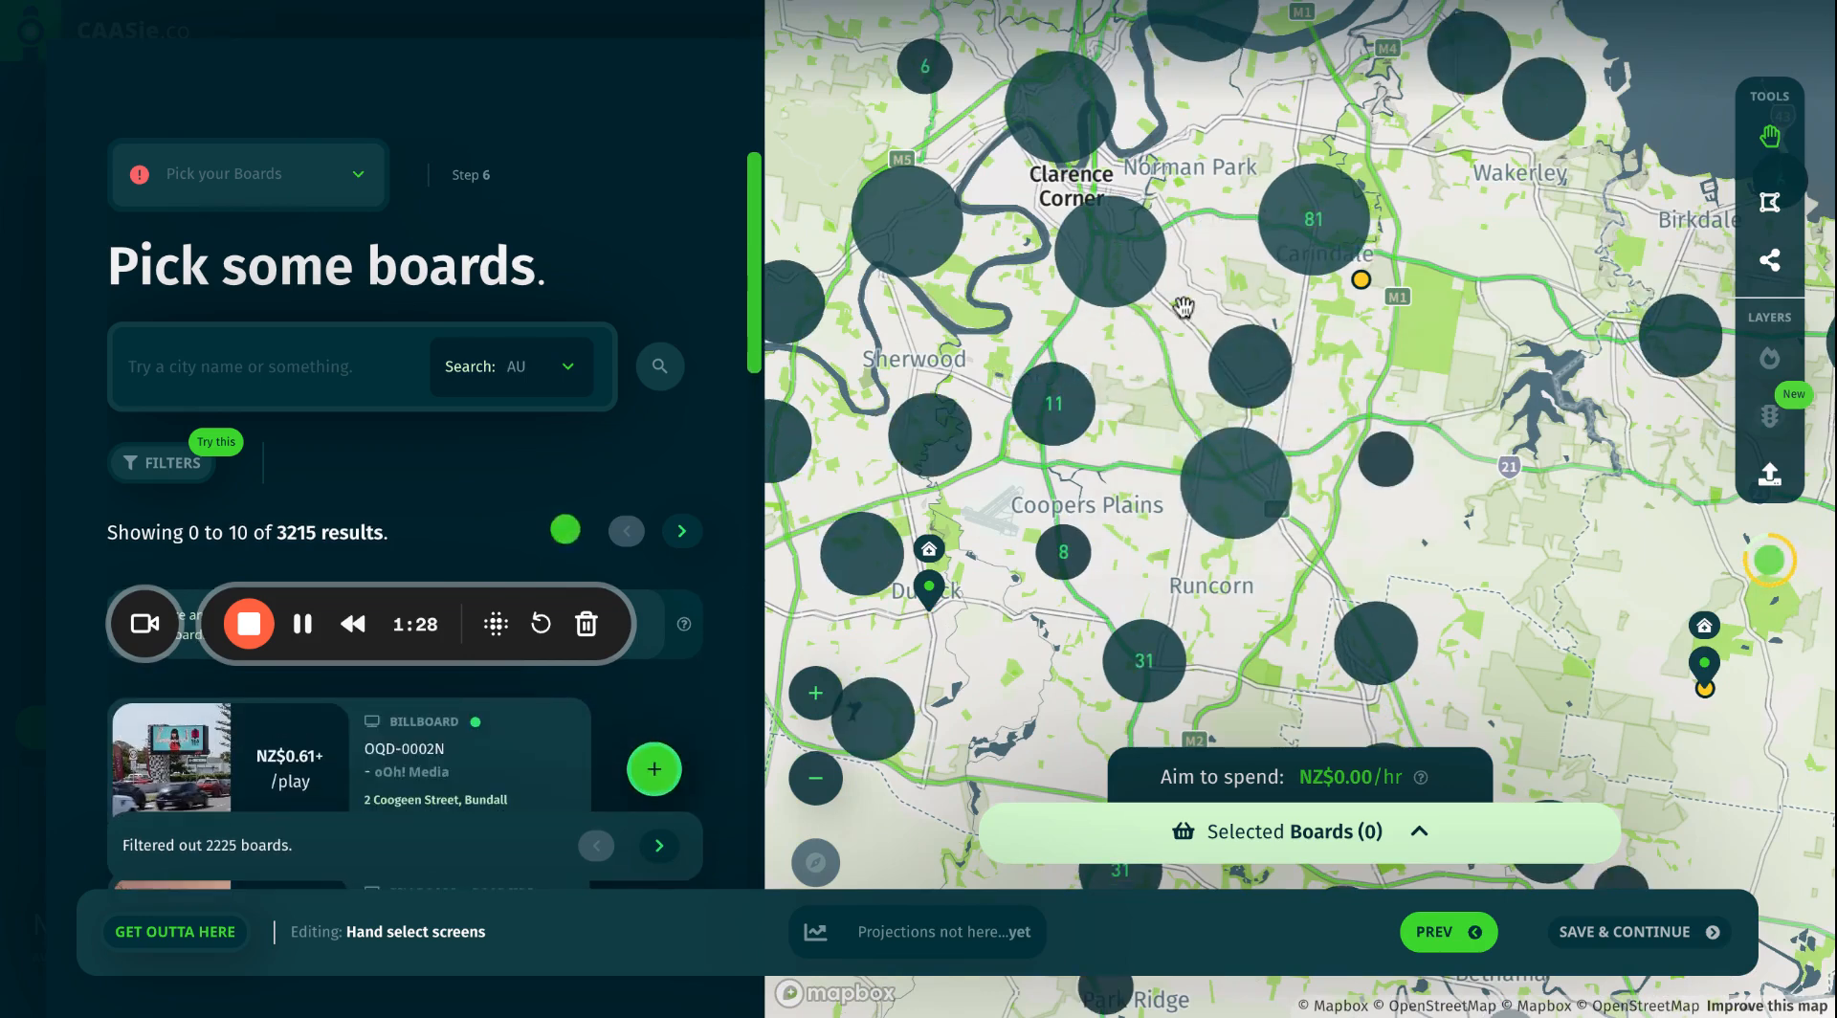
{"action": "left_click", "coordinate": [1231, 350]}
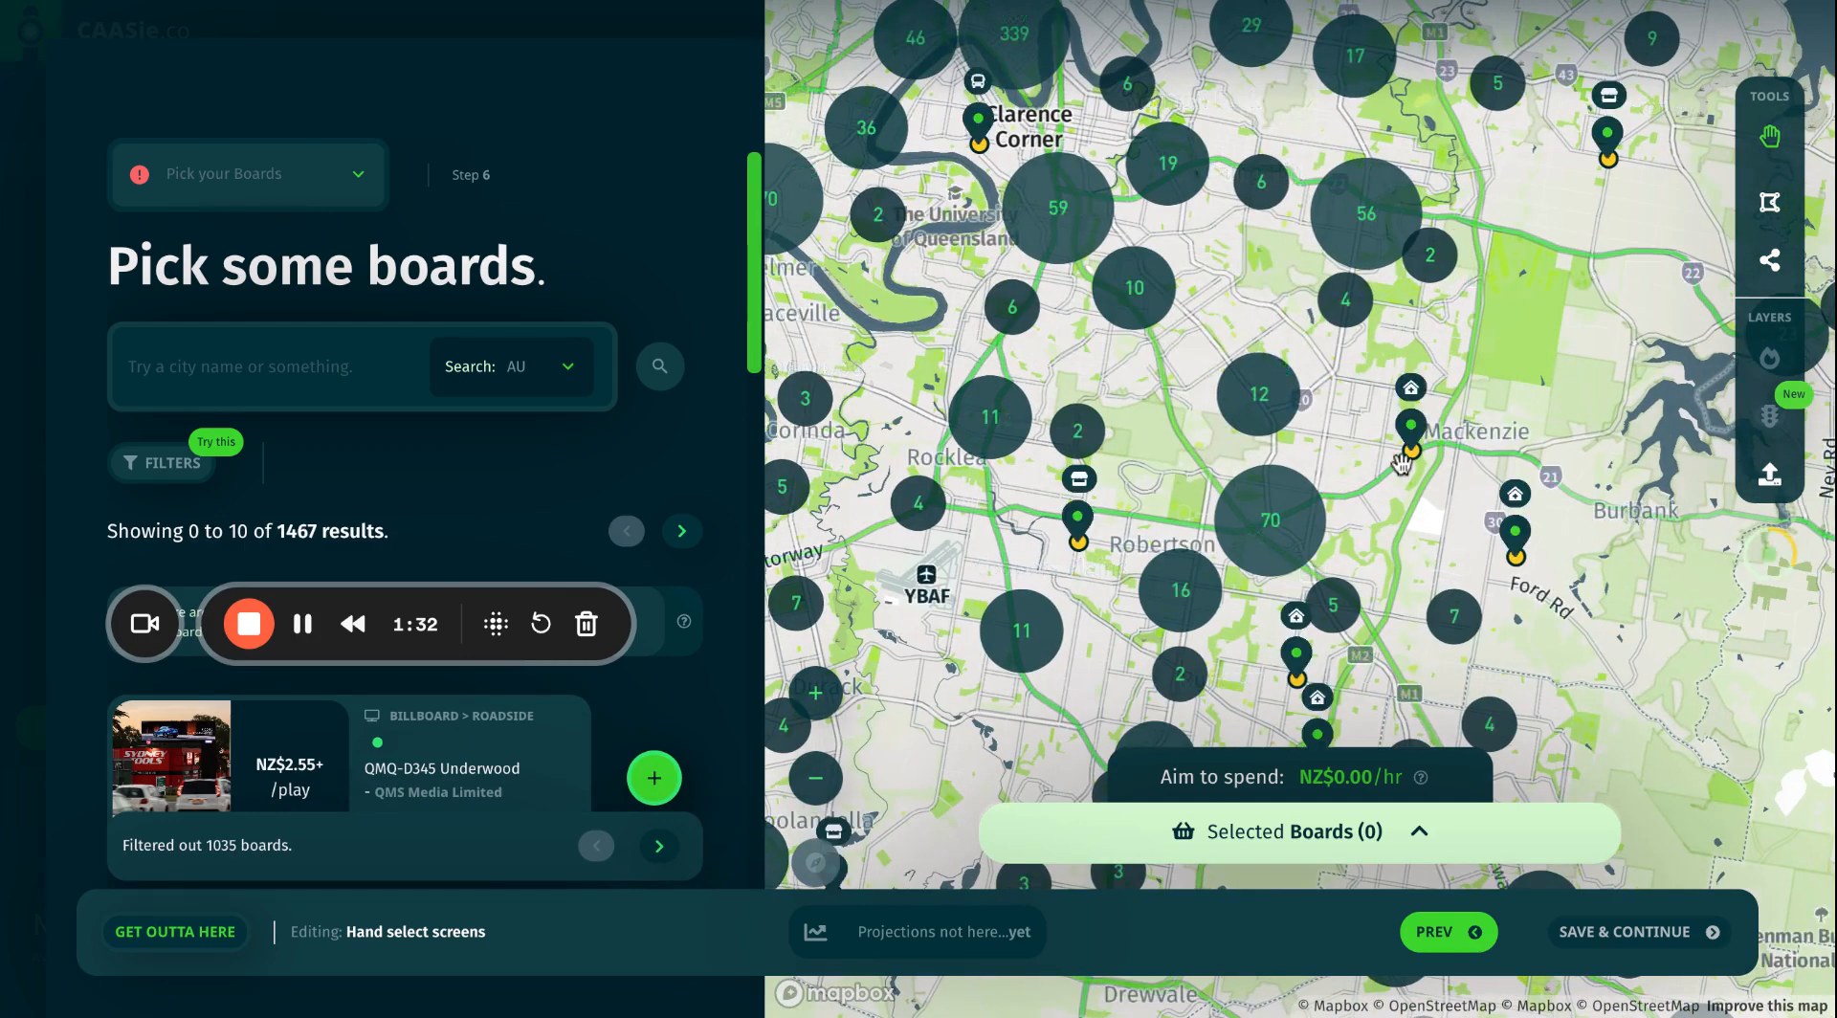
{"action": "scroll", "coordinate": [1261, 503], "scroll_direction": "up", "scroll_amount": 2}
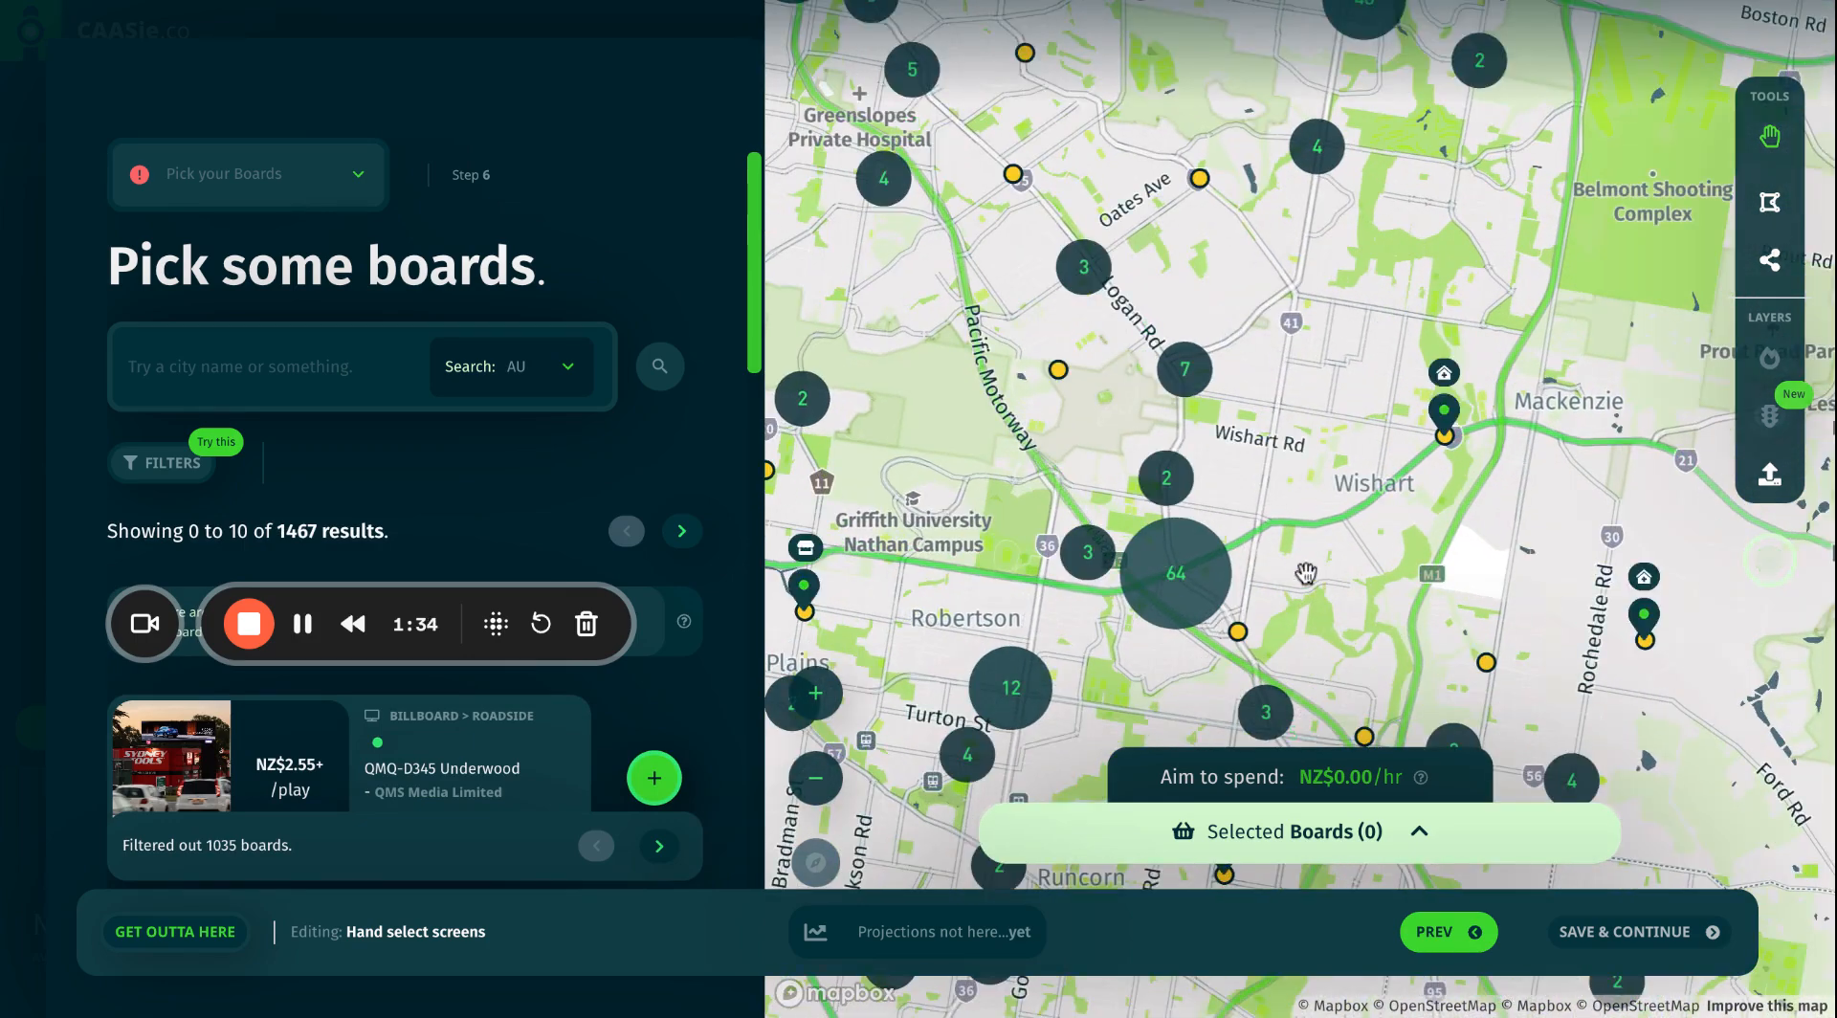
{"action": "left_click_drag", "start_coordinate": [1315, 570], "coordinate": [1310, 496]}
{"action": "scroll", "coordinate": [1310, 496], "scroll_direction": "up", "scroll_amount": 5}
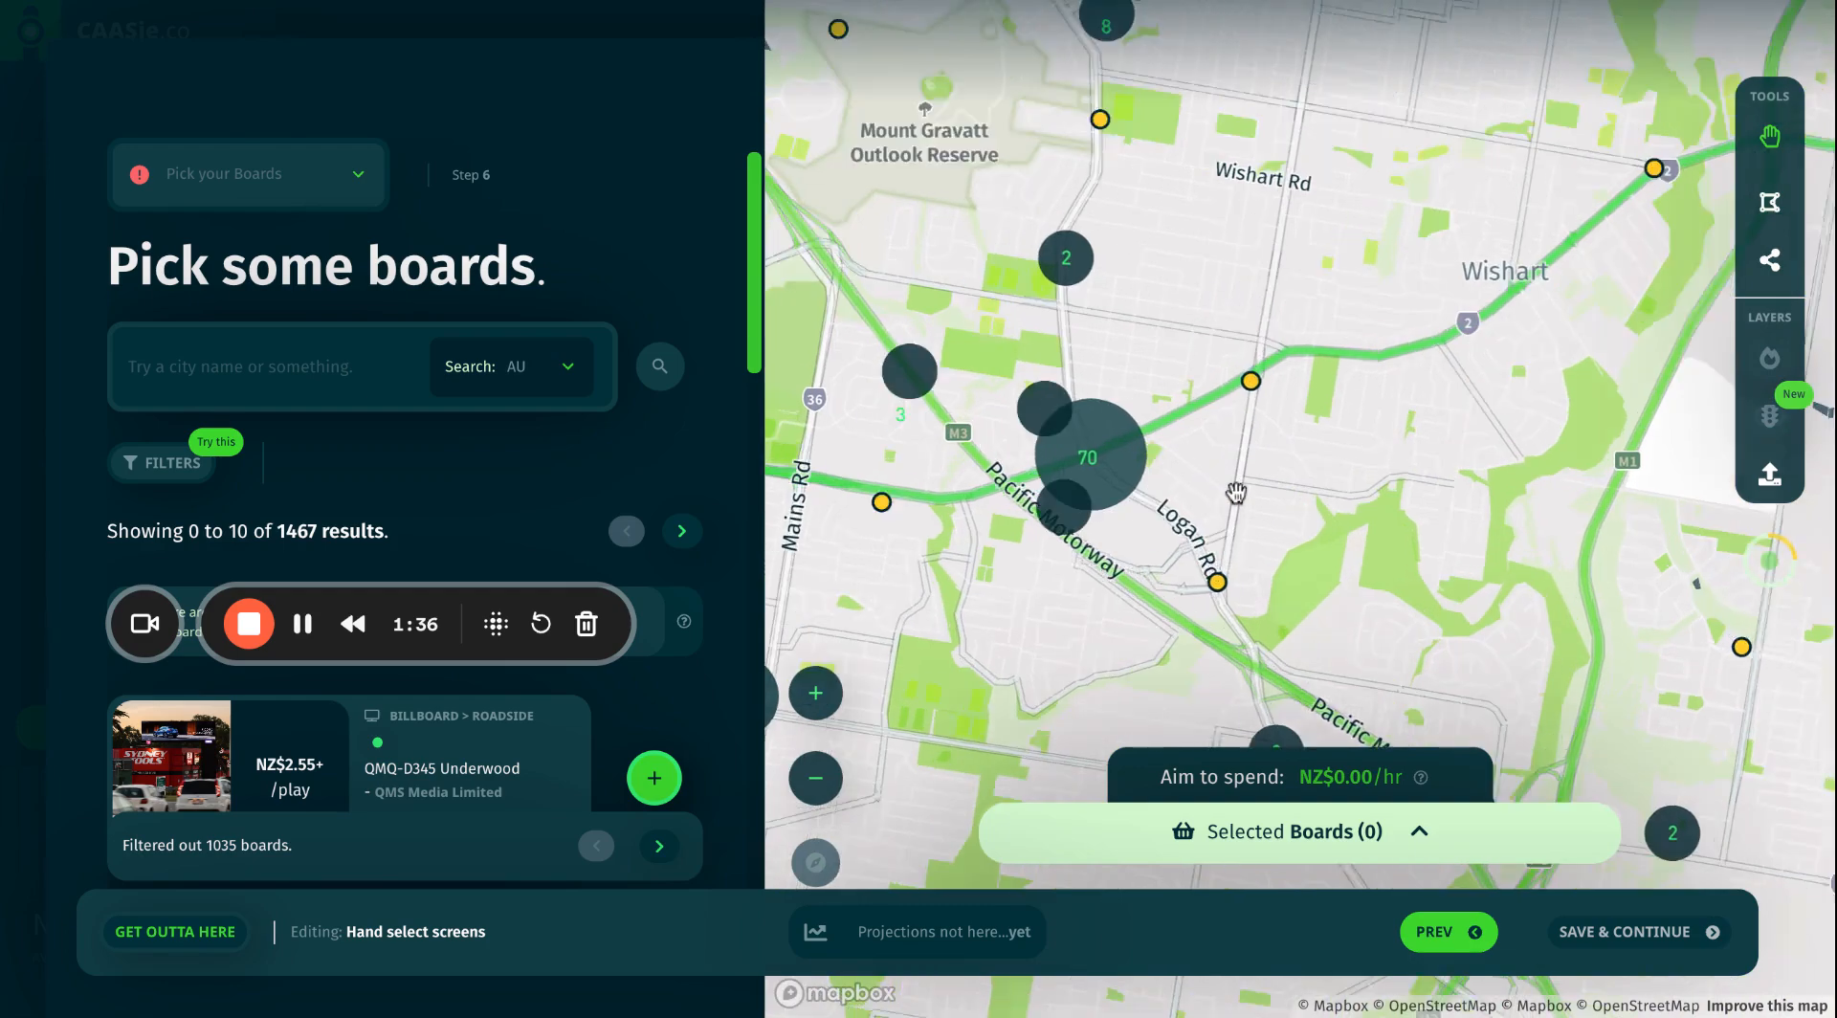
{"action": "mouse_move", "coordinate": [993, 476]}
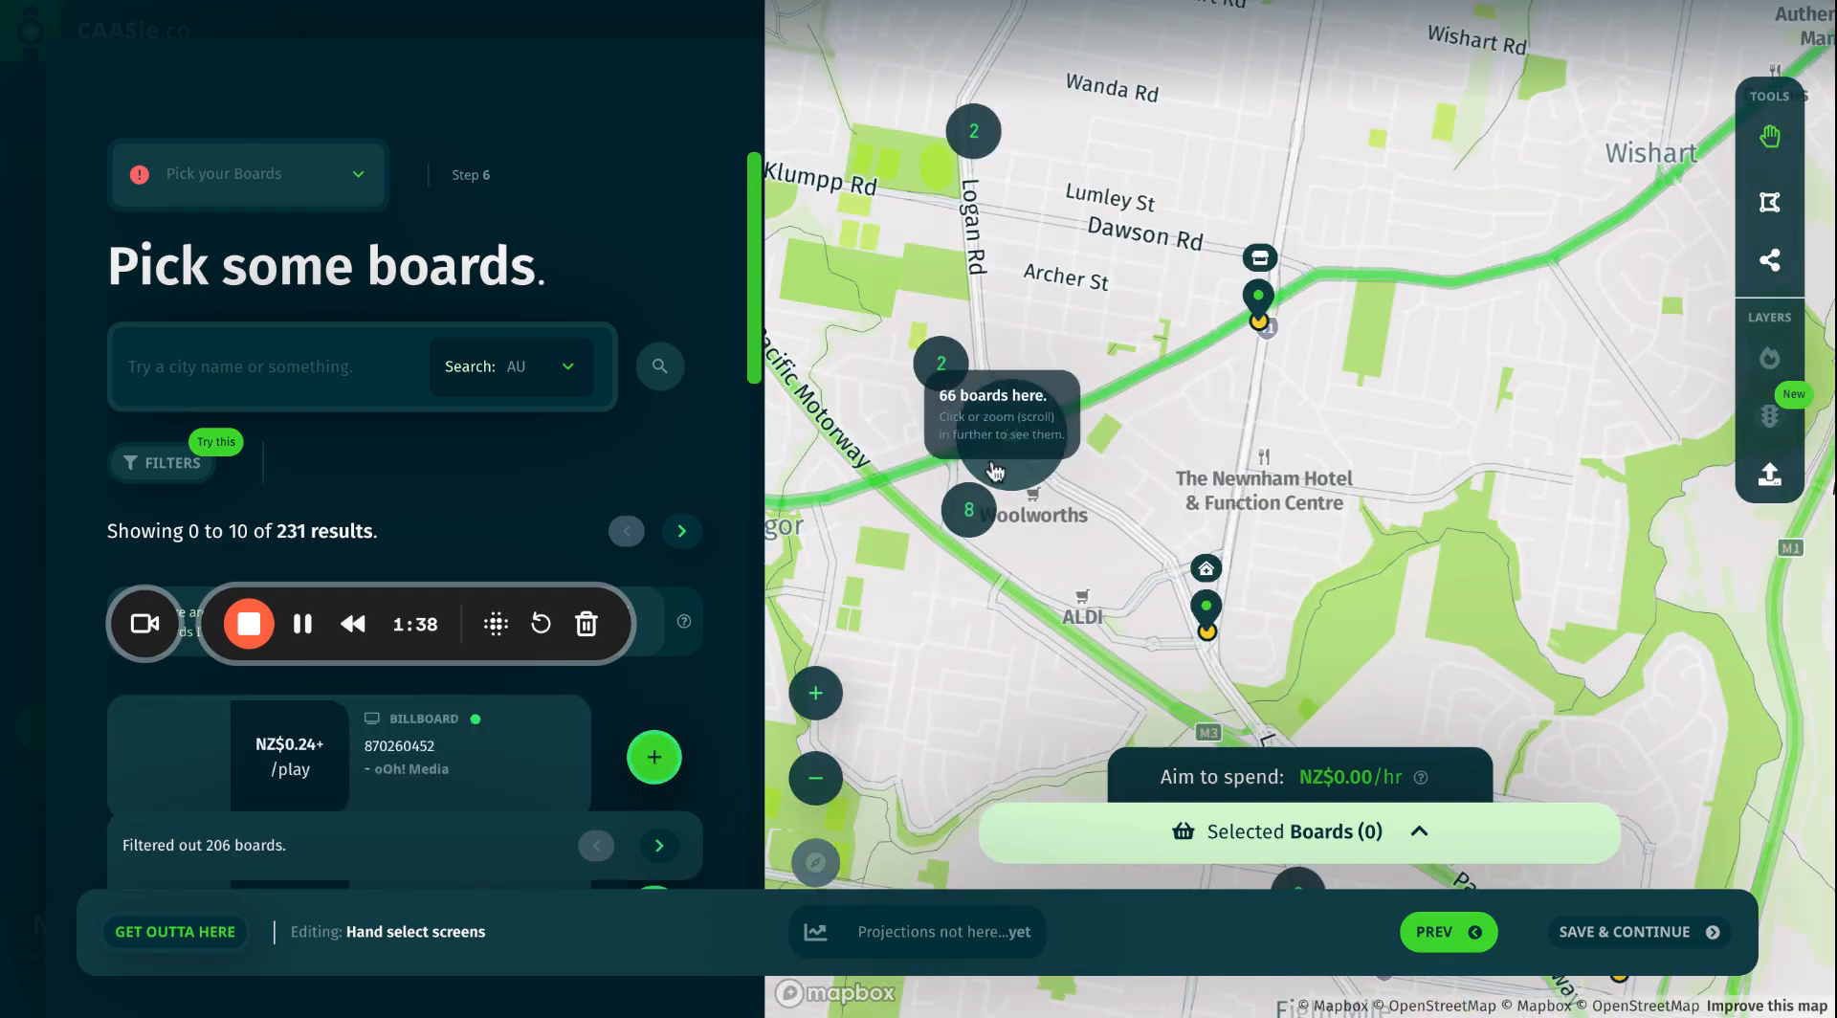
- Find Mermaid Beach on the Gold Coast part of the map and open the details of its single bus shelter board
{"action": "scroll", "coordinate": [994, 476], "scroll_direction": "down", "scroll_amount": 5}
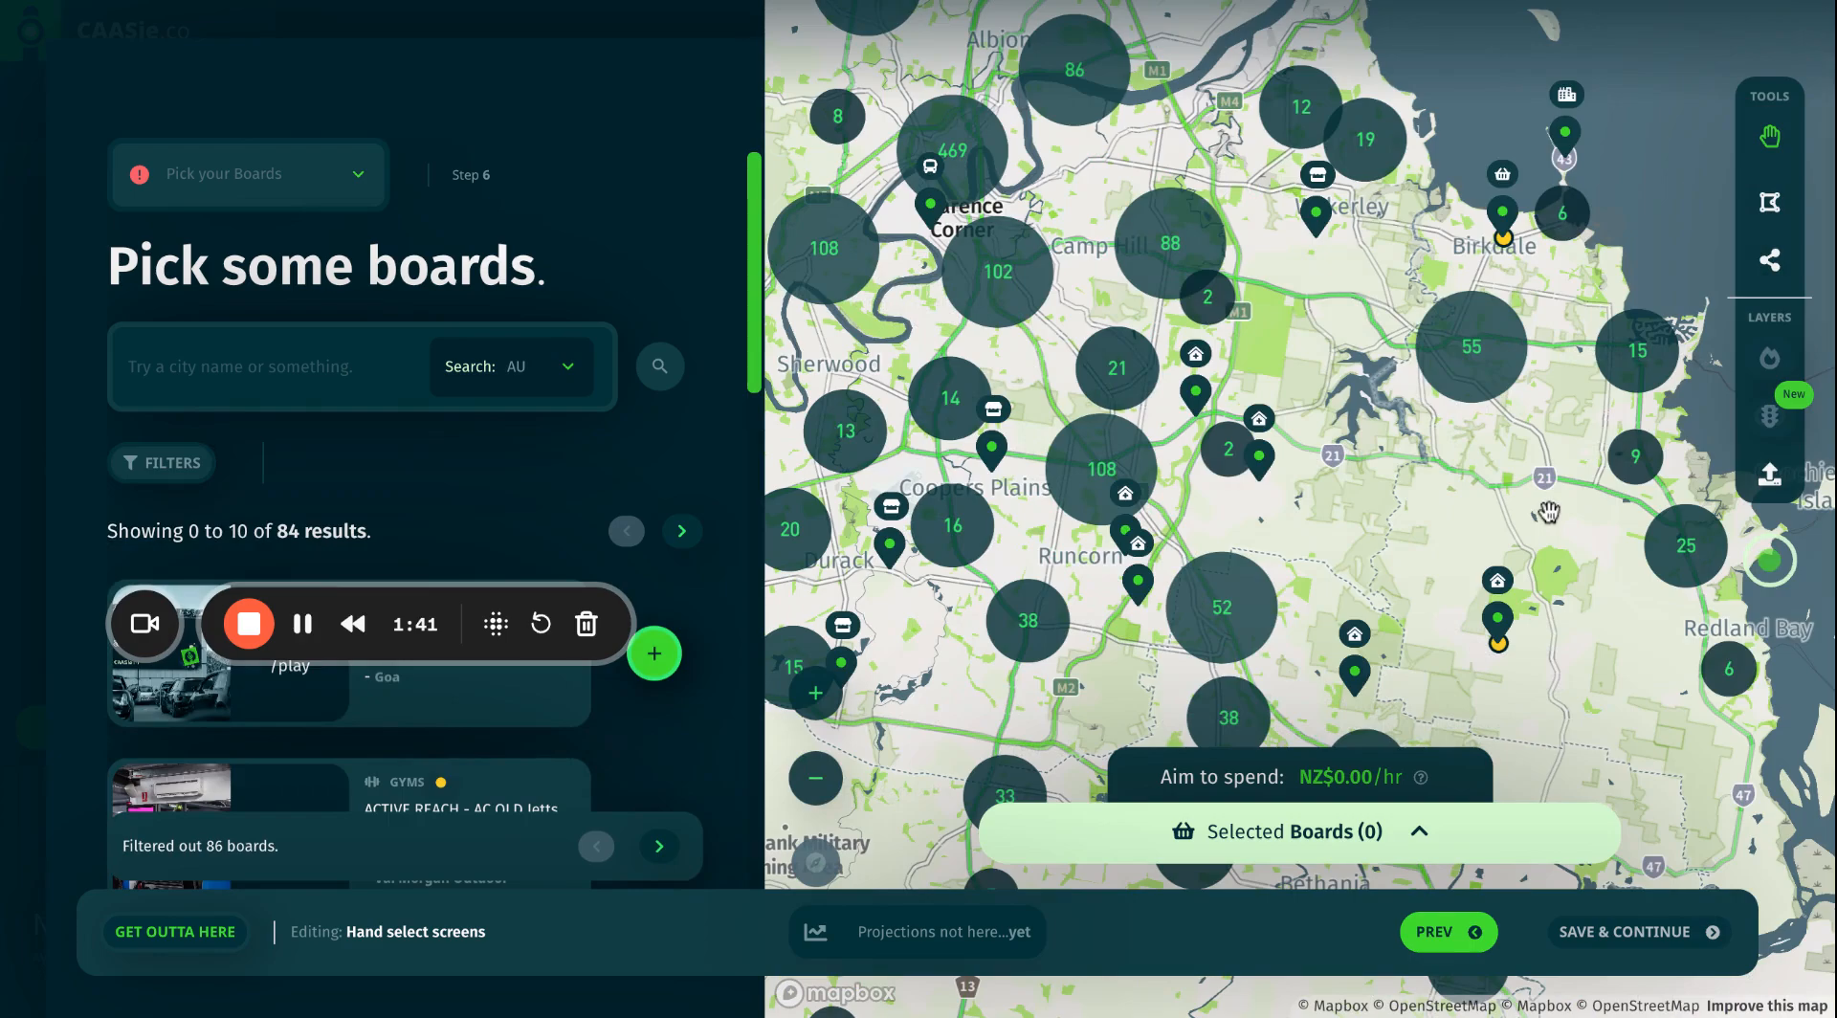
{"action": "left_click_drag", "start_coordinate": [1589, 548], "coordinate": [1089, 250]}
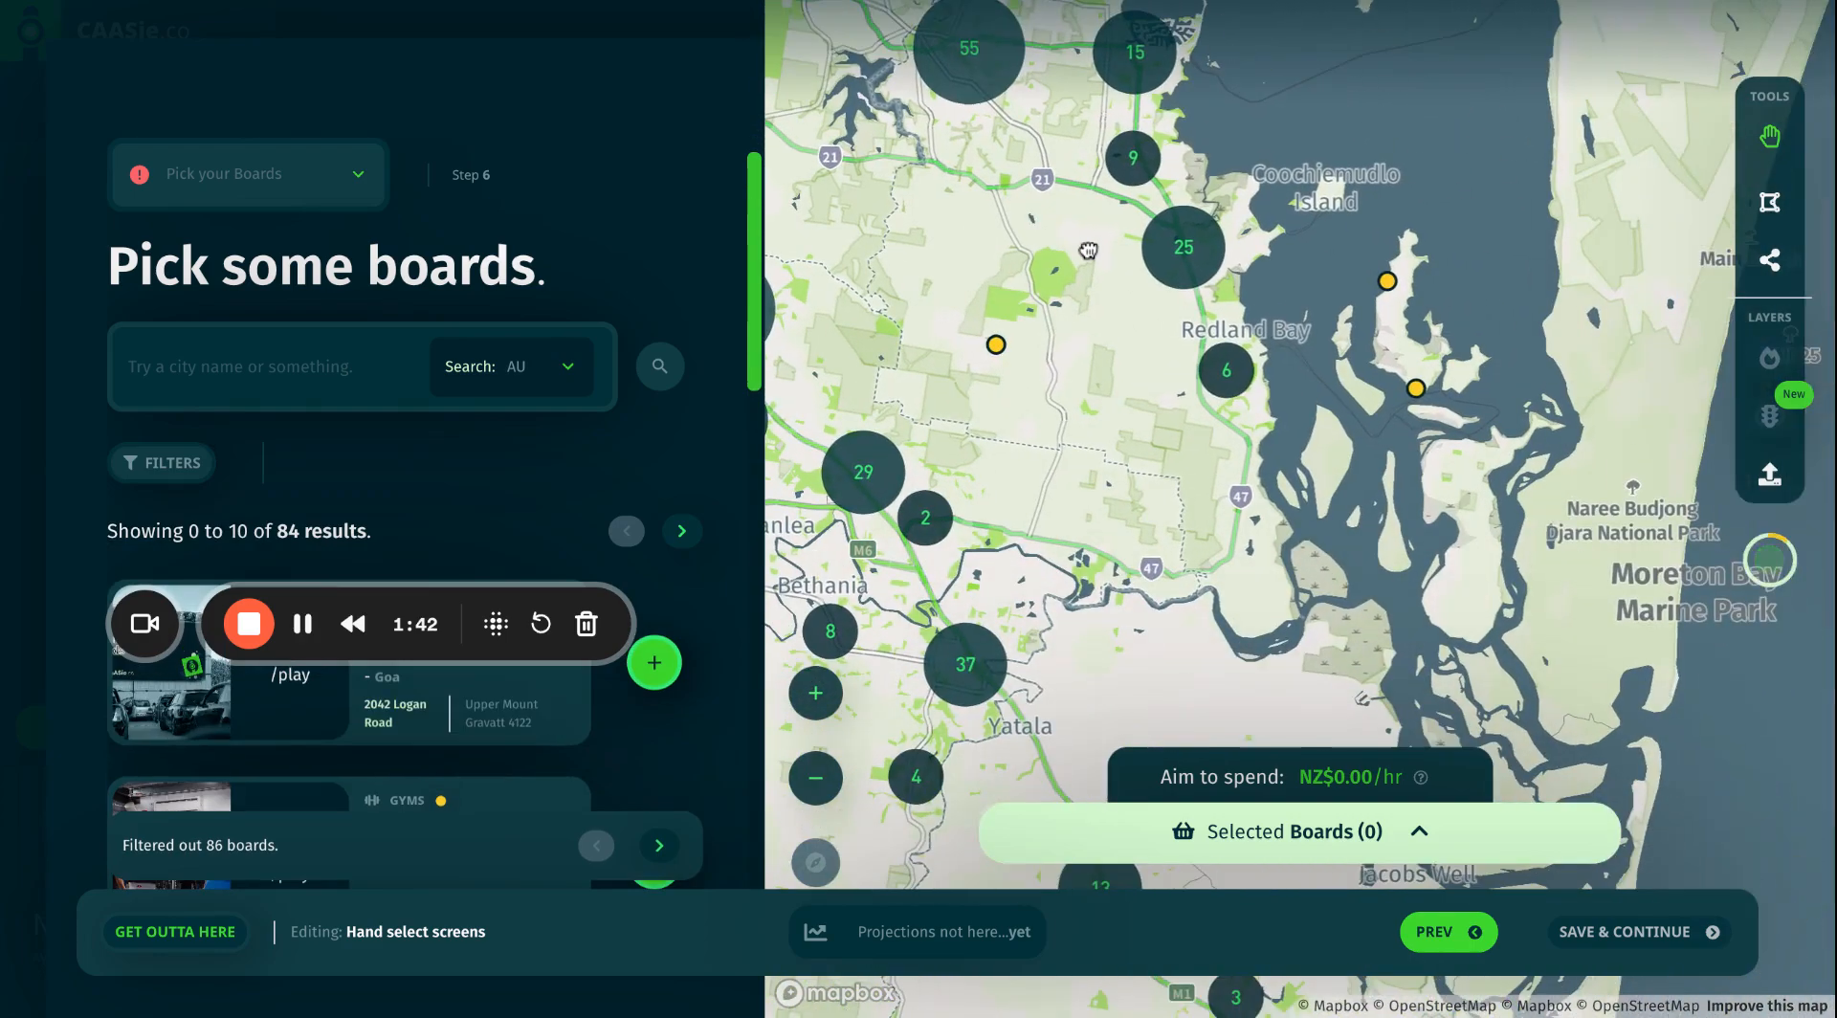
{"action": "left_click_drag", "start_coordinate": [1450, 606], "coordinate": [1409, 163]}
{"action": "left_click_drag", "start_coordinate": [1492, 684], "coordinate": [1410, 218]}
{"action": "left_click_drag", "start_coordinate": [1518, 546], "coordinate": [1410, 335]}
{"action": "scroll", "coordinate": [1249, 502], "scroll_direction": "up", "scroll_amount": 3}
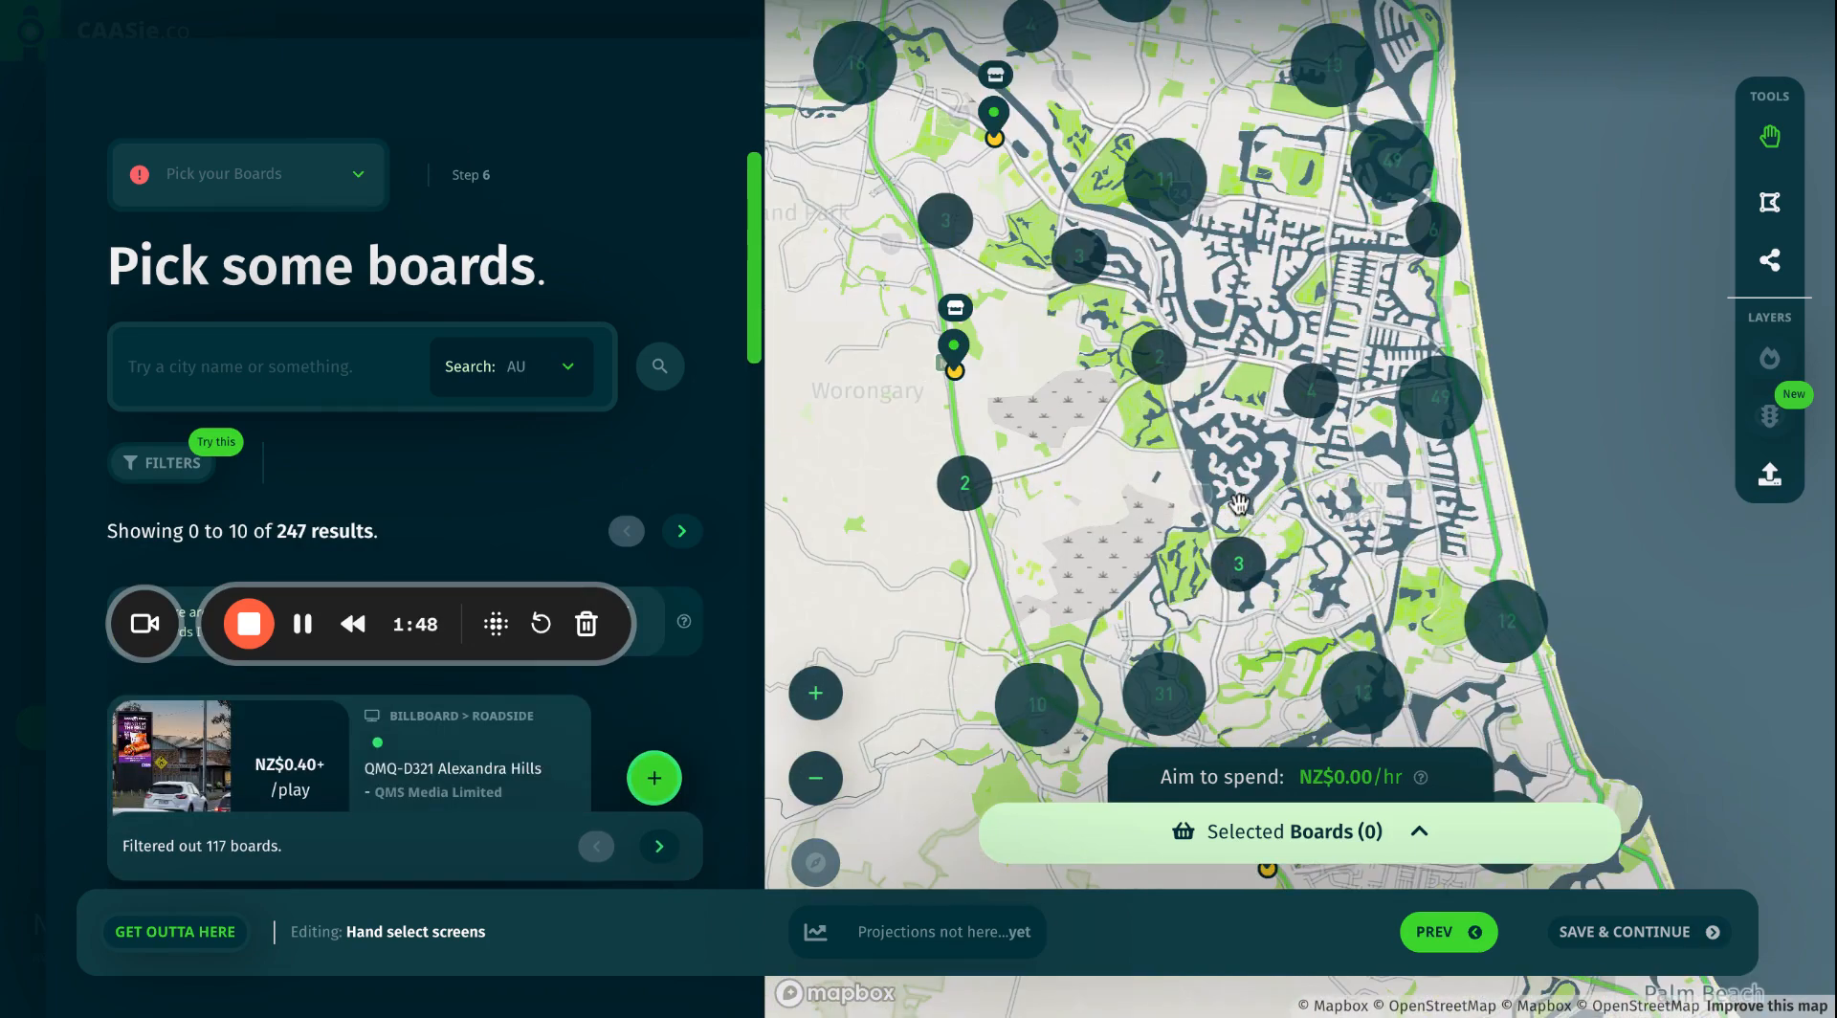
{"action": "scroll", "coordinate": [1251, 503], "scroll_direction": "up", "scroll_amount": 3}
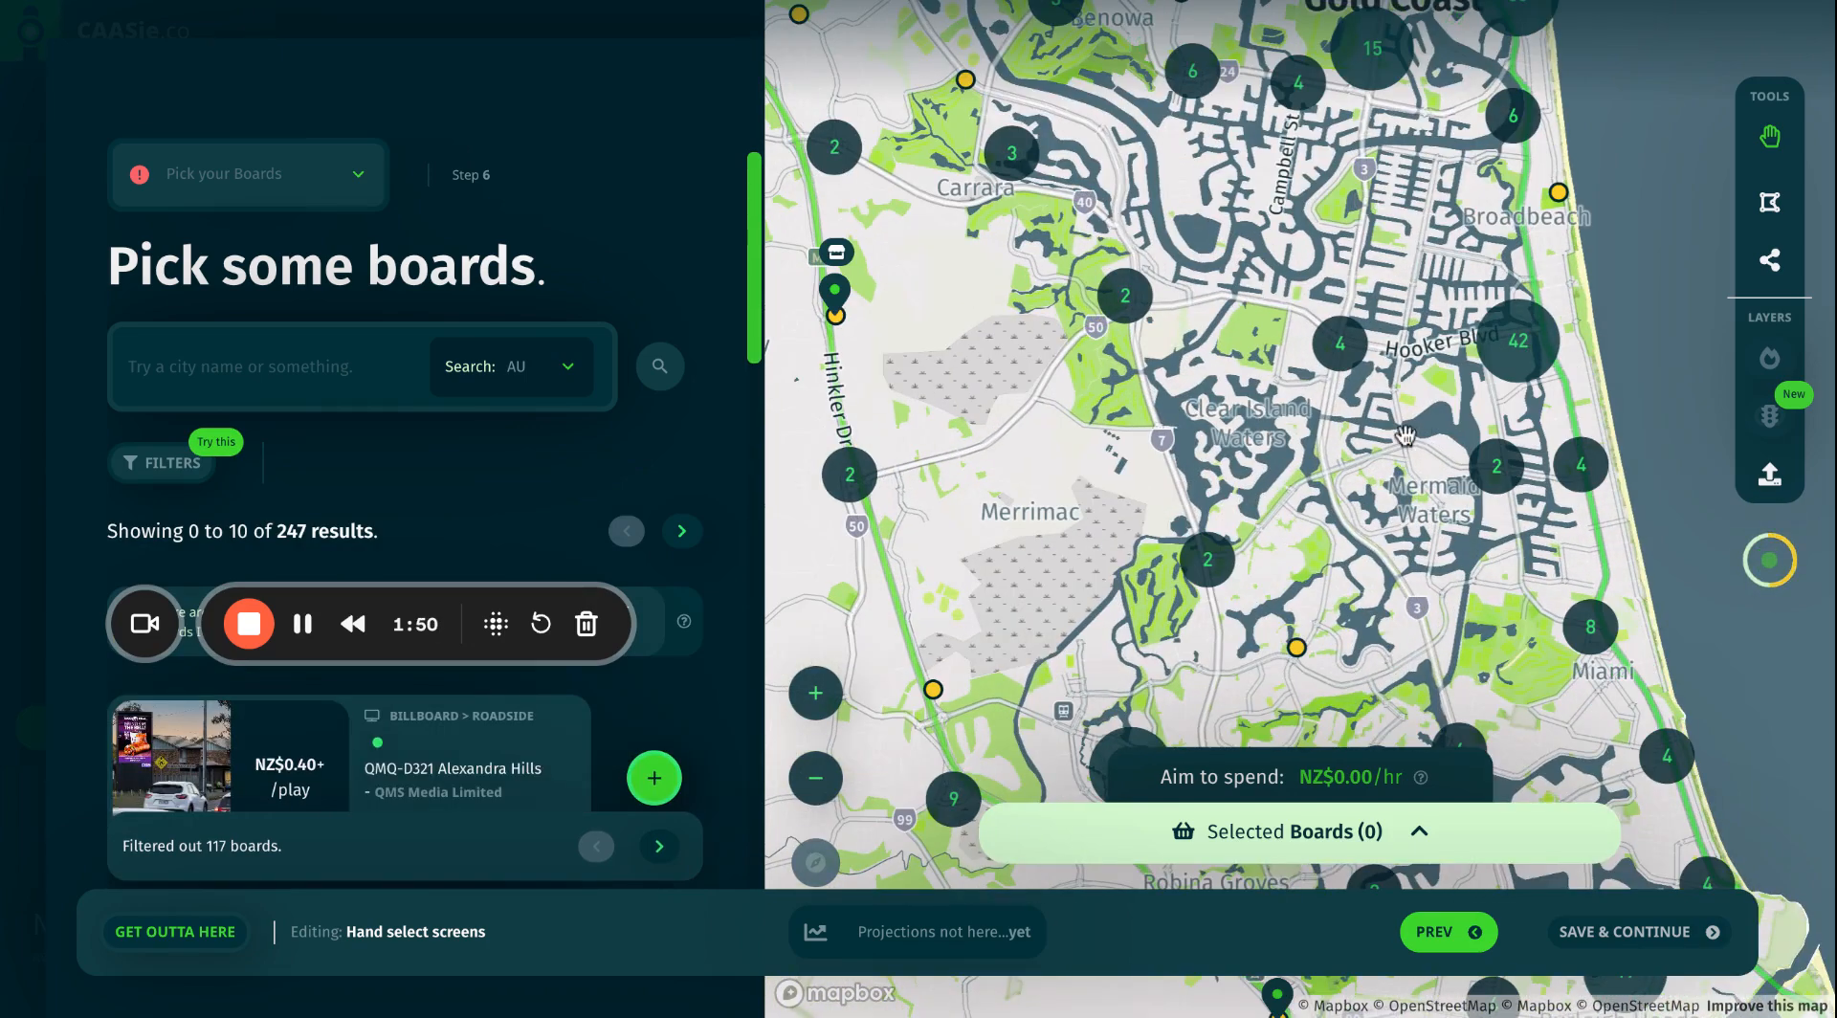
{"action": "scroll", "coordinate": [1278, 444], "scroll_direction": "up", "scroll_amount": 3}
{"action": "scroll", "coordinate": [1566, 436], "scroll_direction": "up", "scroll_amount": 3}
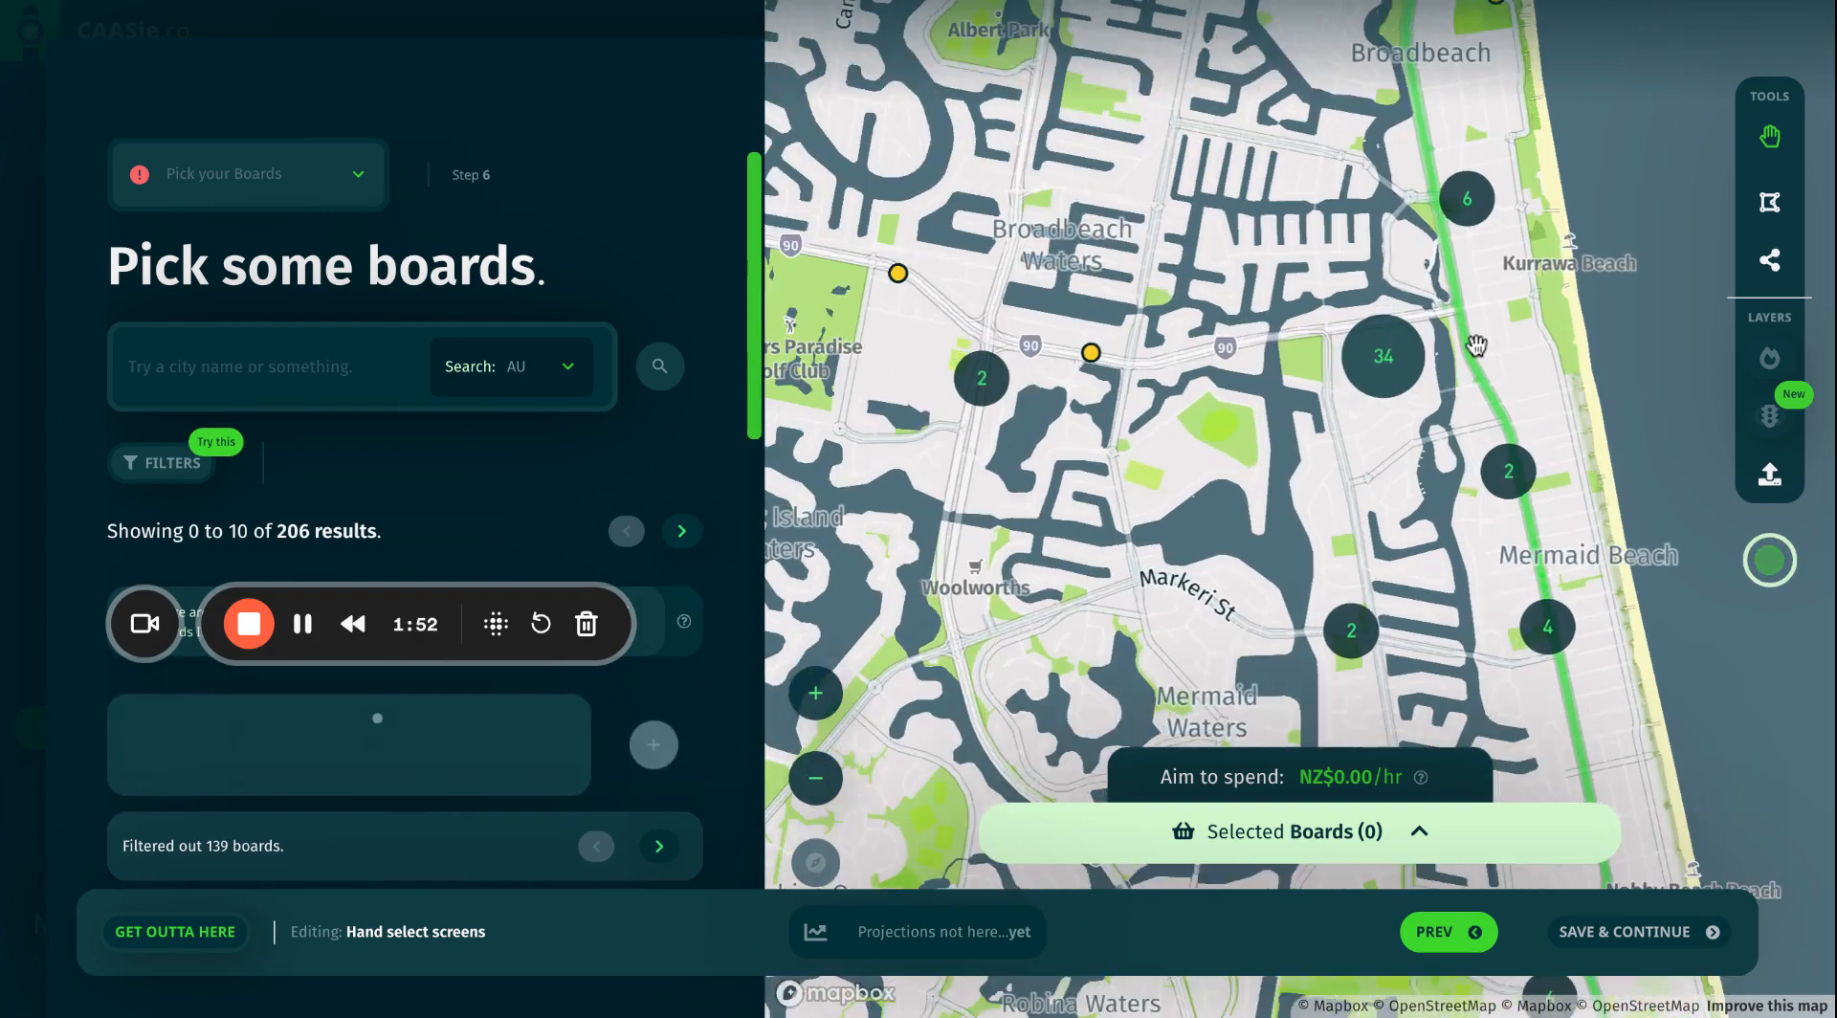
{"action": "left_click_drag", "start_coordinate": [1565, 436], "coordinate": [1523, 347]}
{"action": "scroll", "coordinate": [1362, 418], "scroll_direction": "up", "scroll_amount": 2}
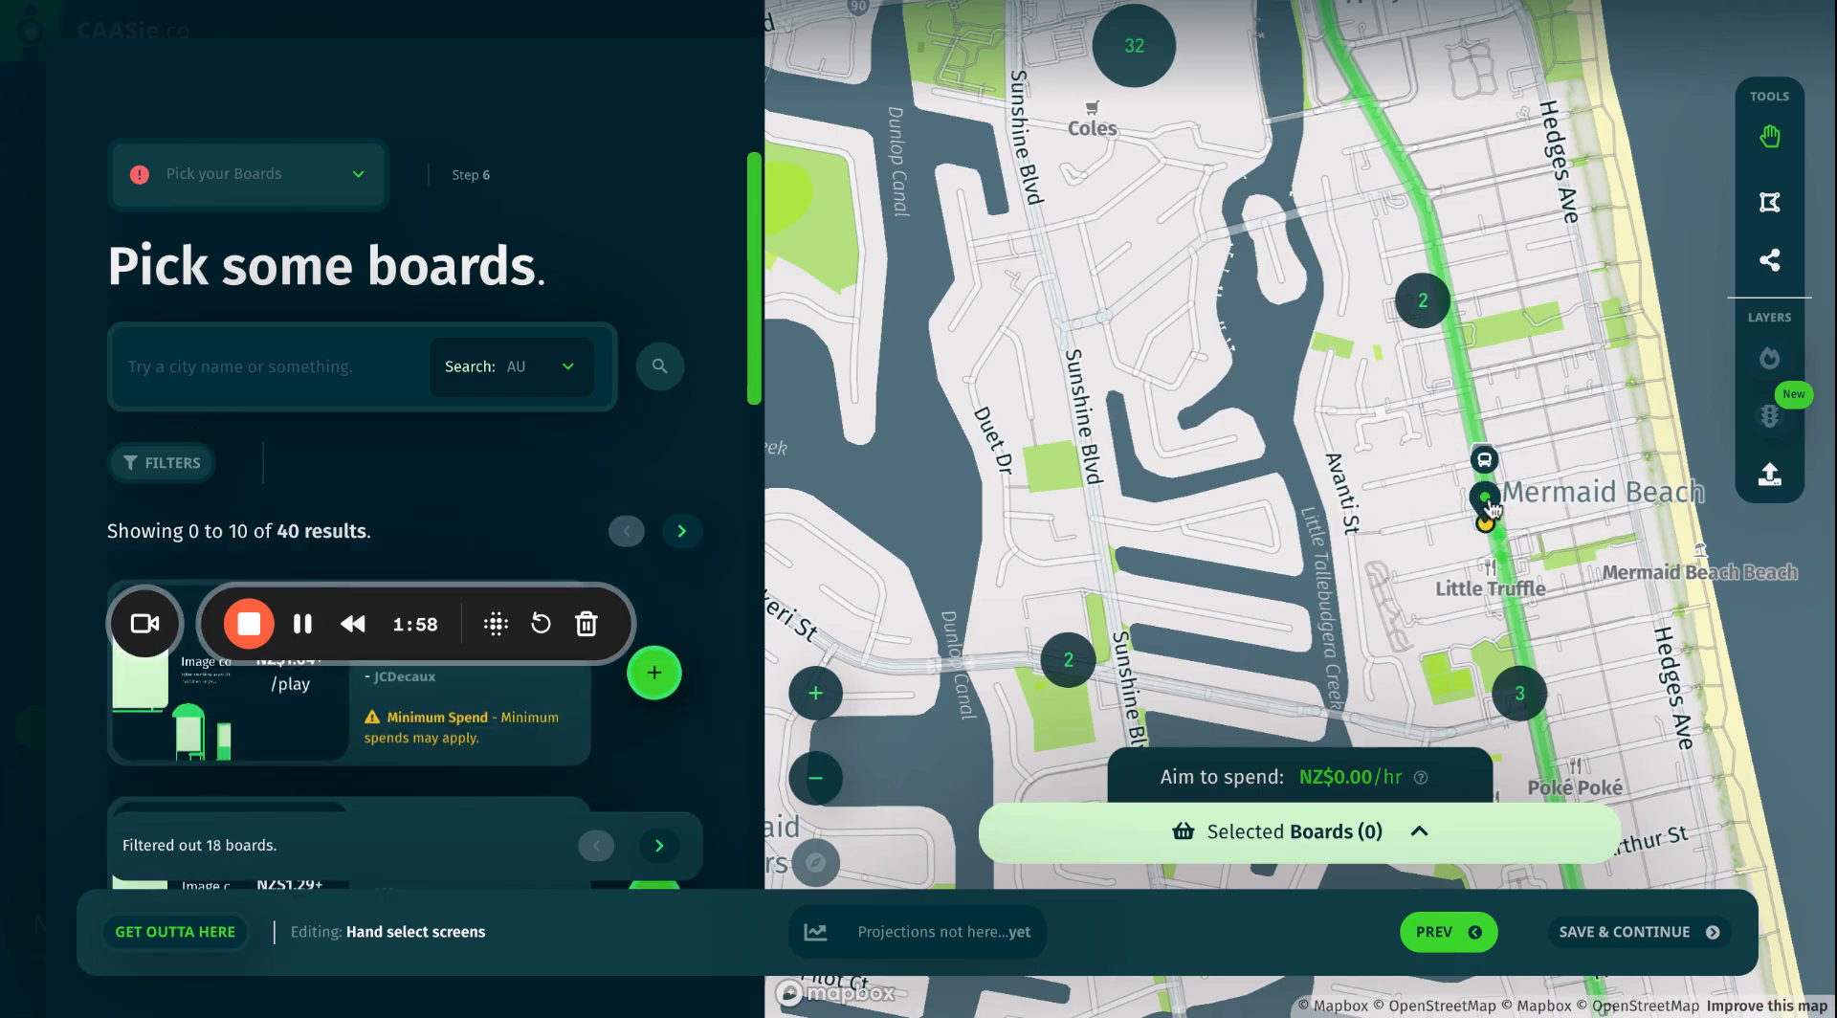
{"action": "left_click", "coordinate": [1488, 500]}
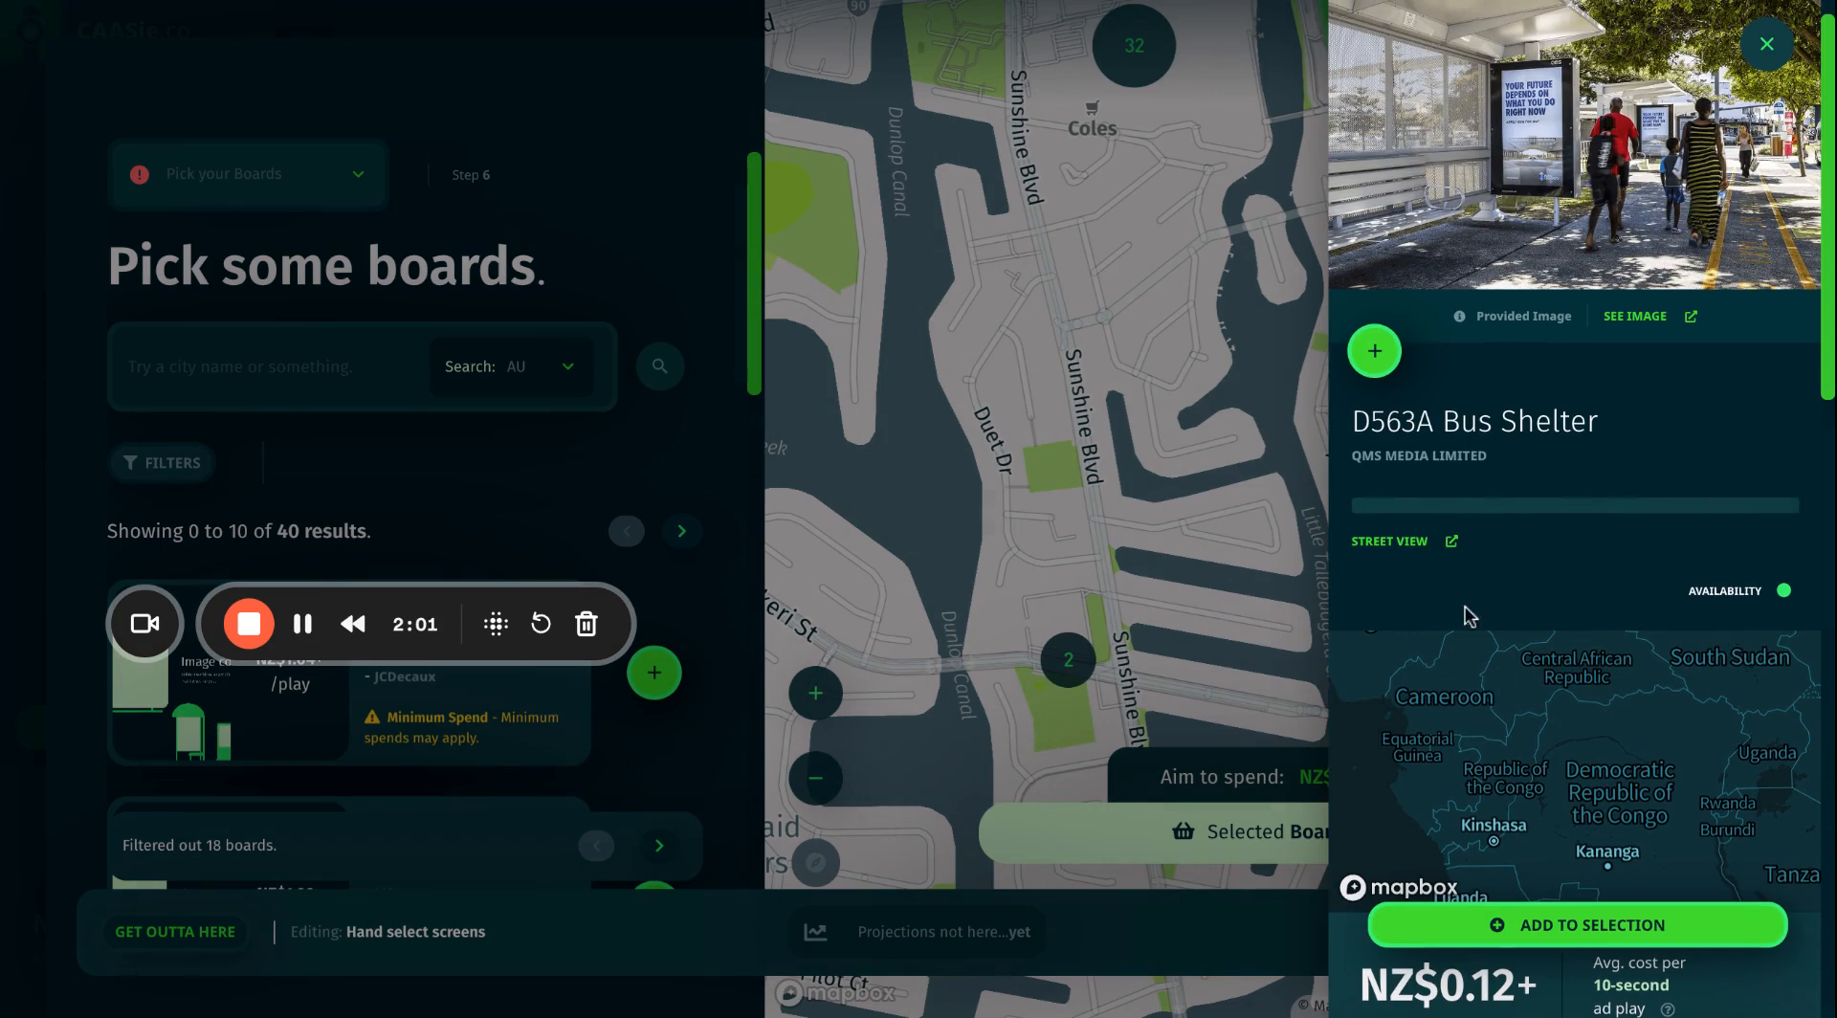
- Review the average cost per 10-second ad play of D563A Bus Shelter, add it to the selection and close its details
{"action": "scroll", "coordinate": [1696, 403], "scroll_direction": "down", "scroll_amount": 3}
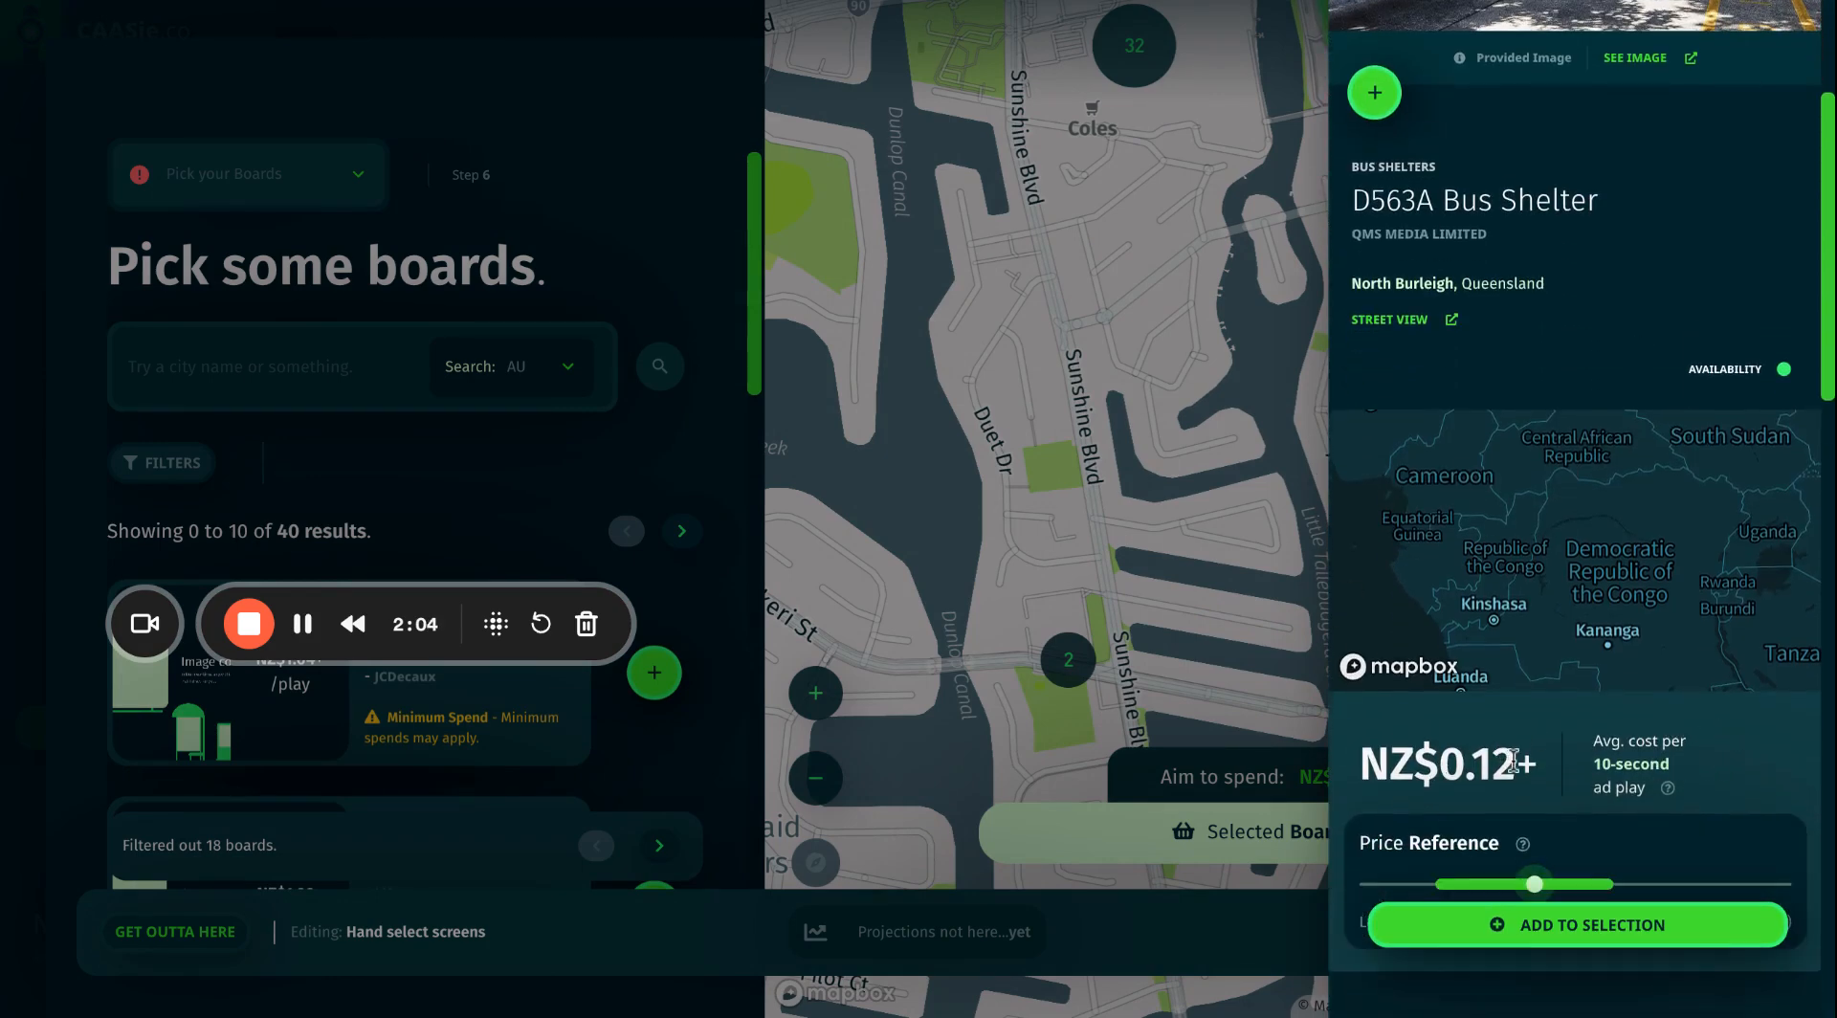
{"action": "left_click_drag", "start_coordinate": [1513, 762], "coordinate": [1323, 767]}
{"action": "left_click", "coordinate": [1640, 767]}
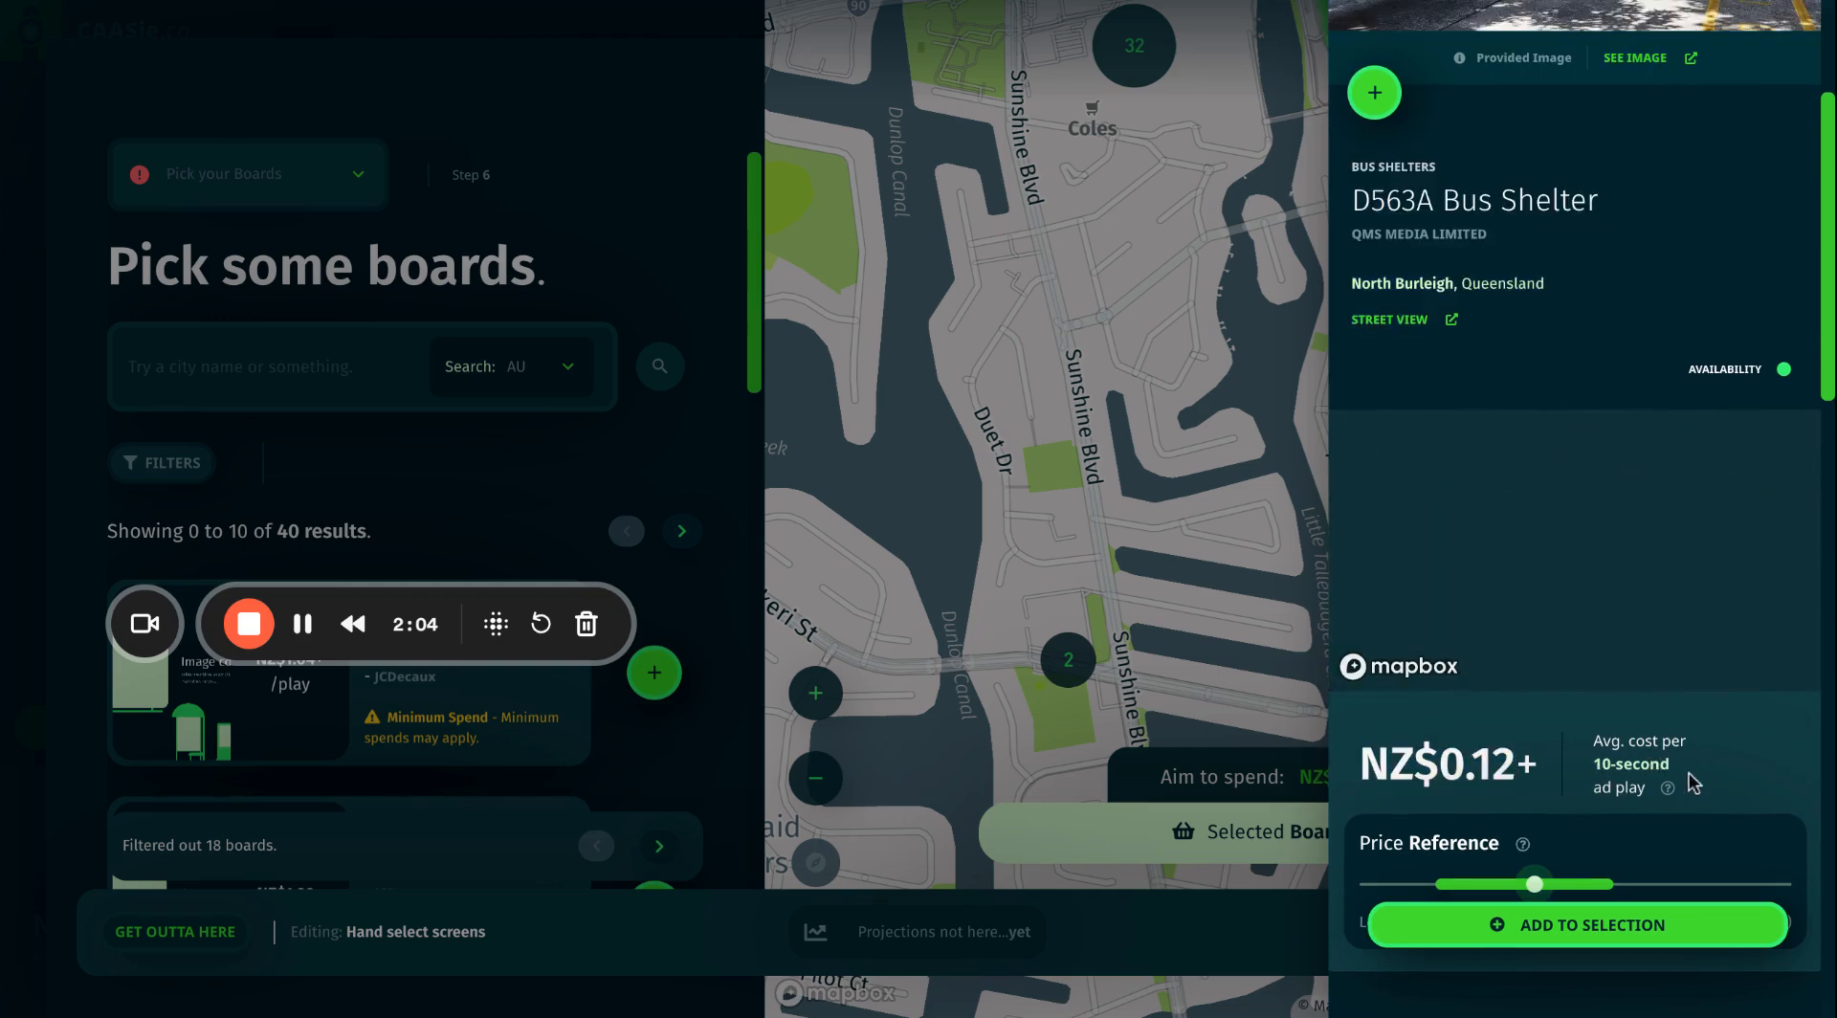
{"action": "left_click_drag", "start_coordinate": [1673, 764], "coordinate": [1590, 766]}
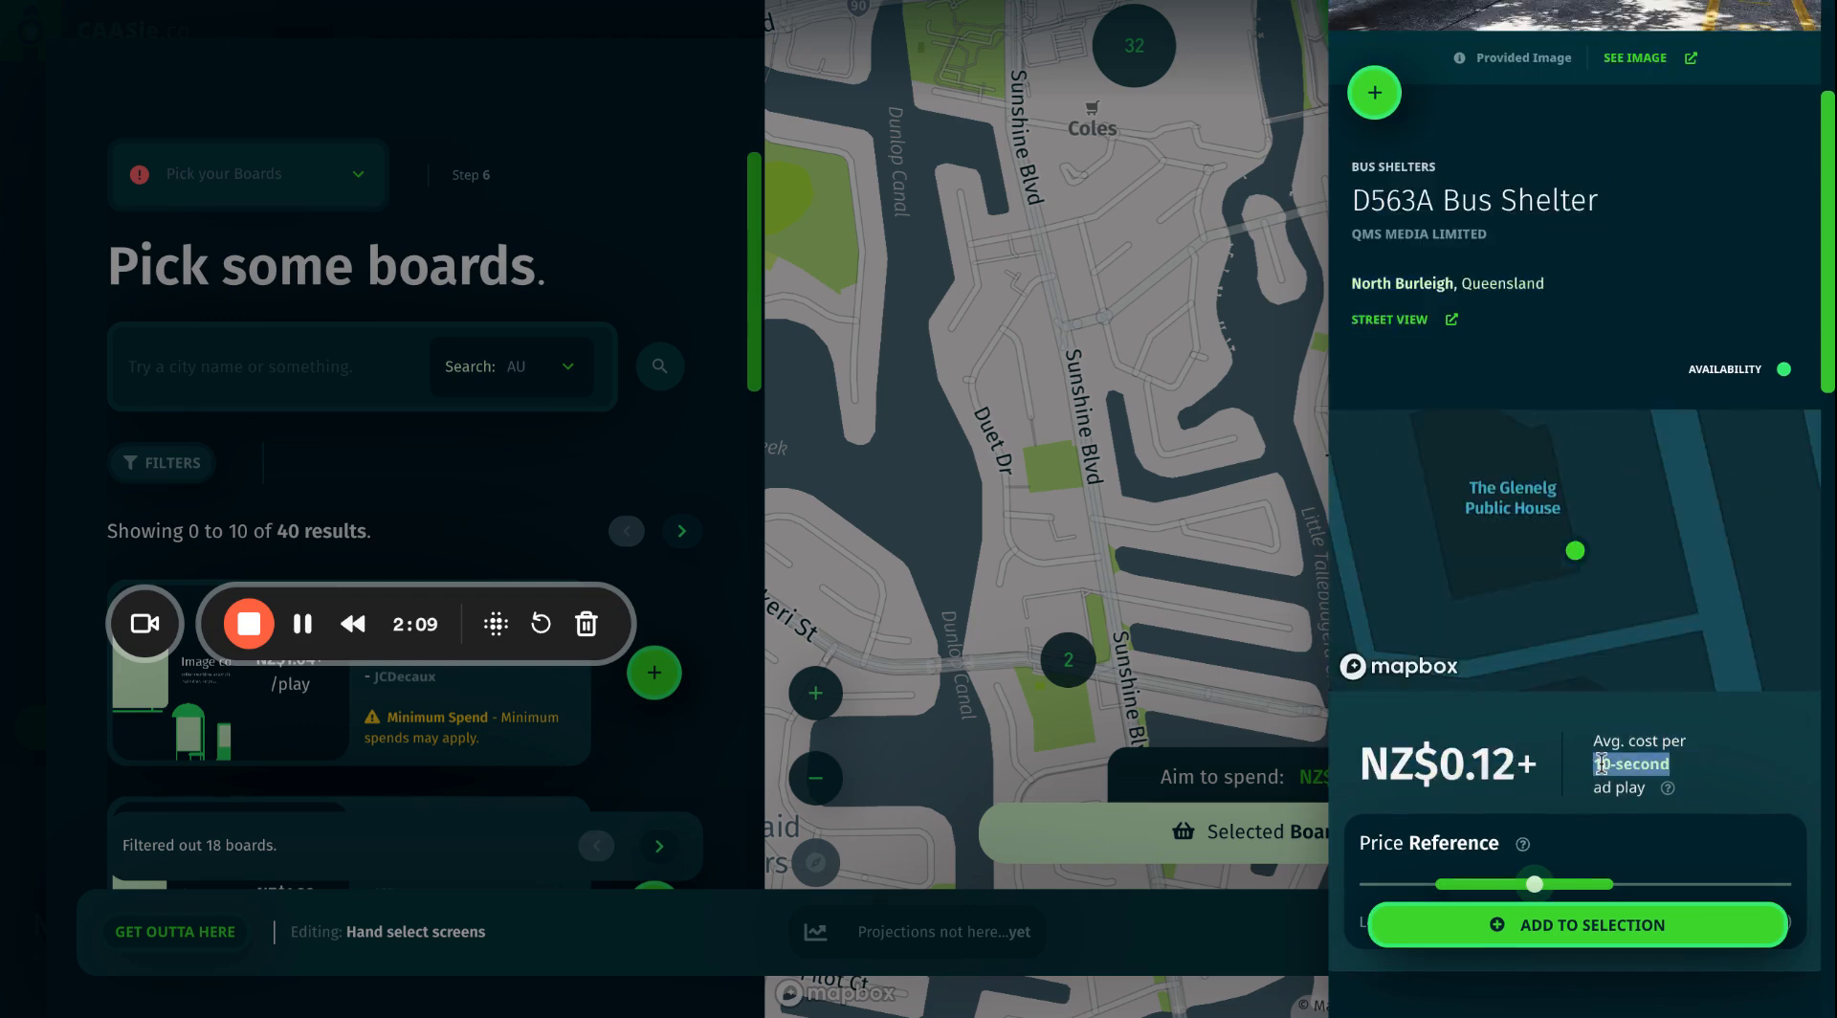
{"action": "left_click", "coordinate": [1577, 936]}
{"action": "left_click", "coordinate": [1140, 526]}
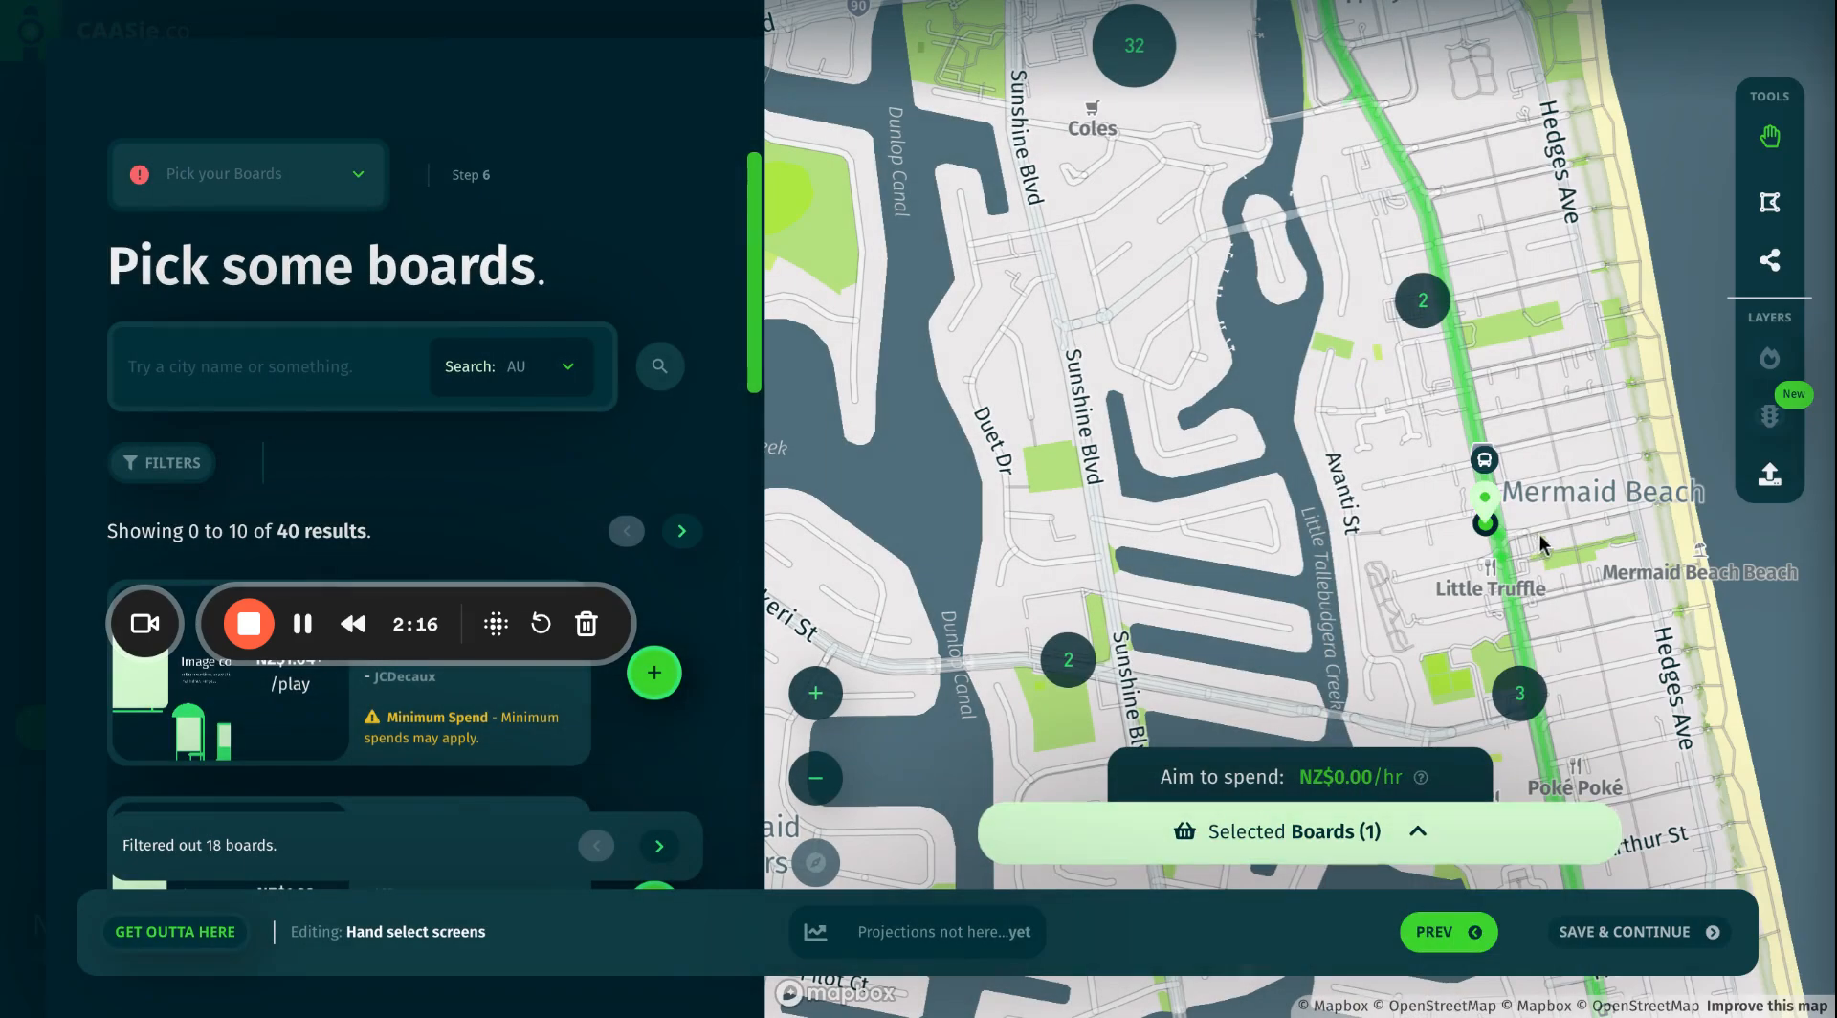
- Add H-QLD-IPN_Mermaid_Beach_Medical_Centre-01 and QMQ-D313 Mermaid Beach from the two-board cluster north of the bus shelter to the selection
{"action": "left_click", "coordinate": [1423, 301]}
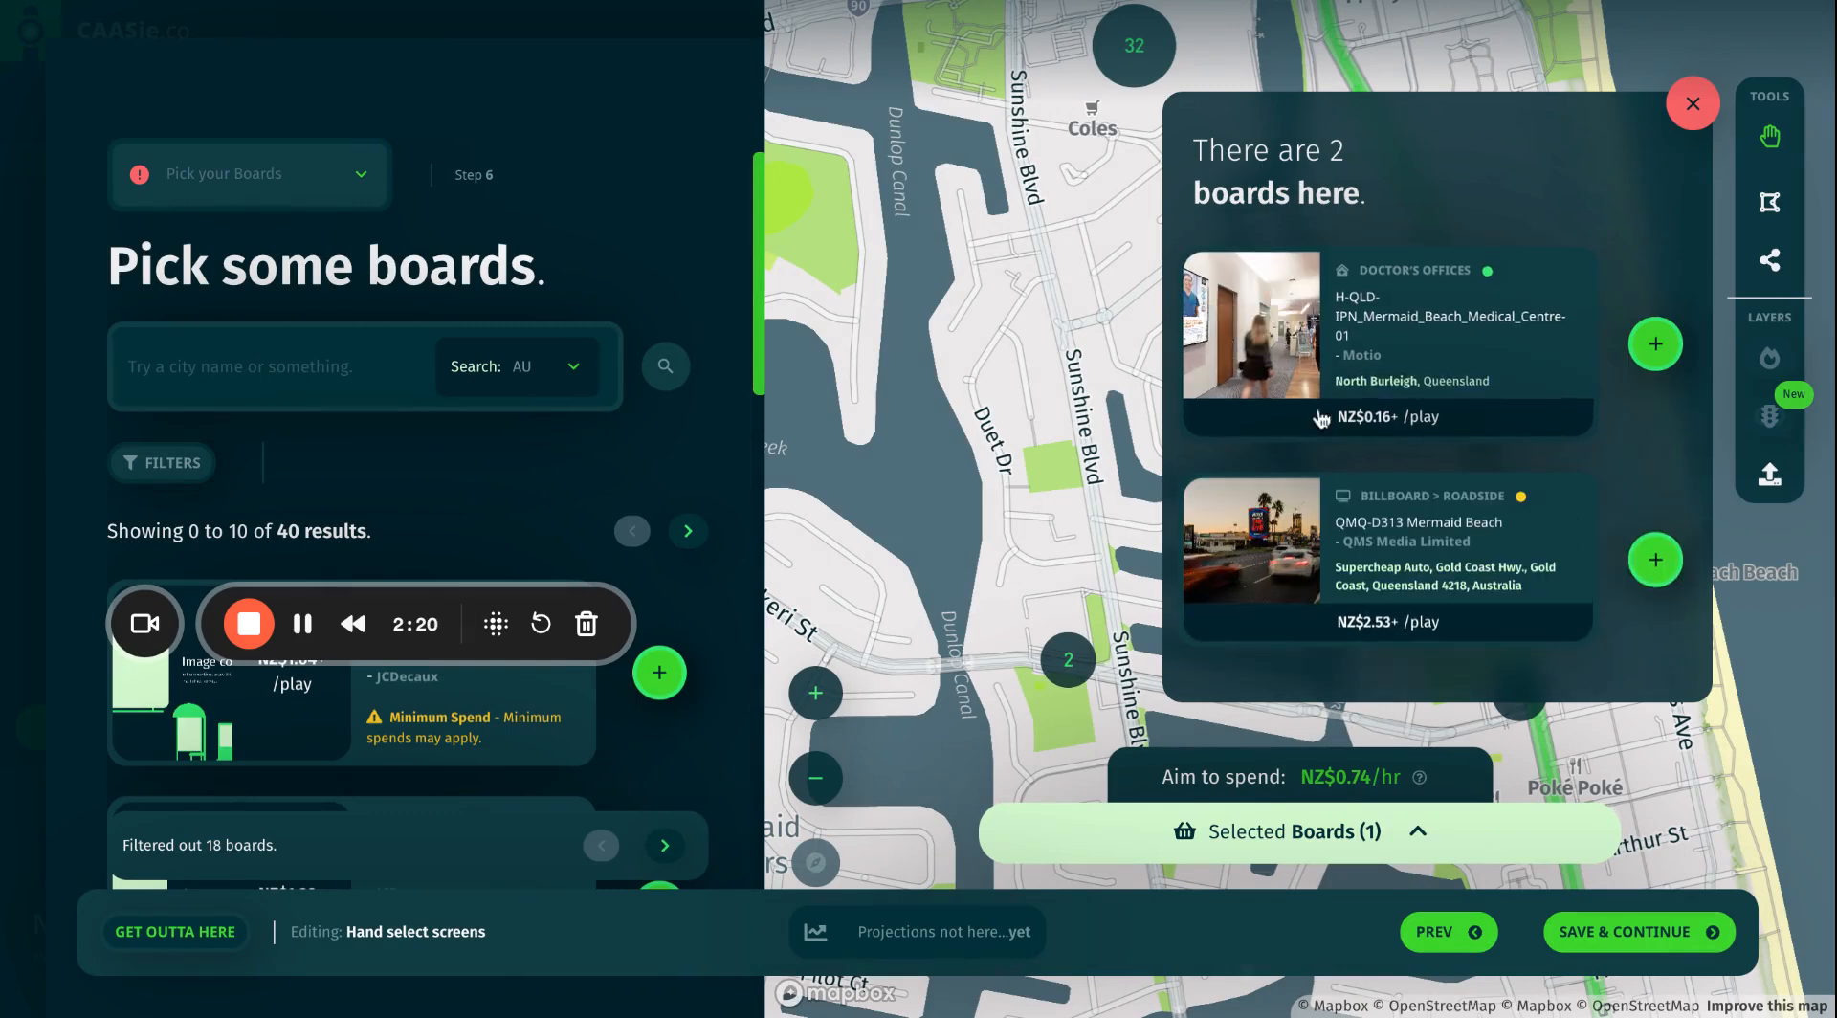
{"action": "left_click", "coordinate": [1658, 349]}
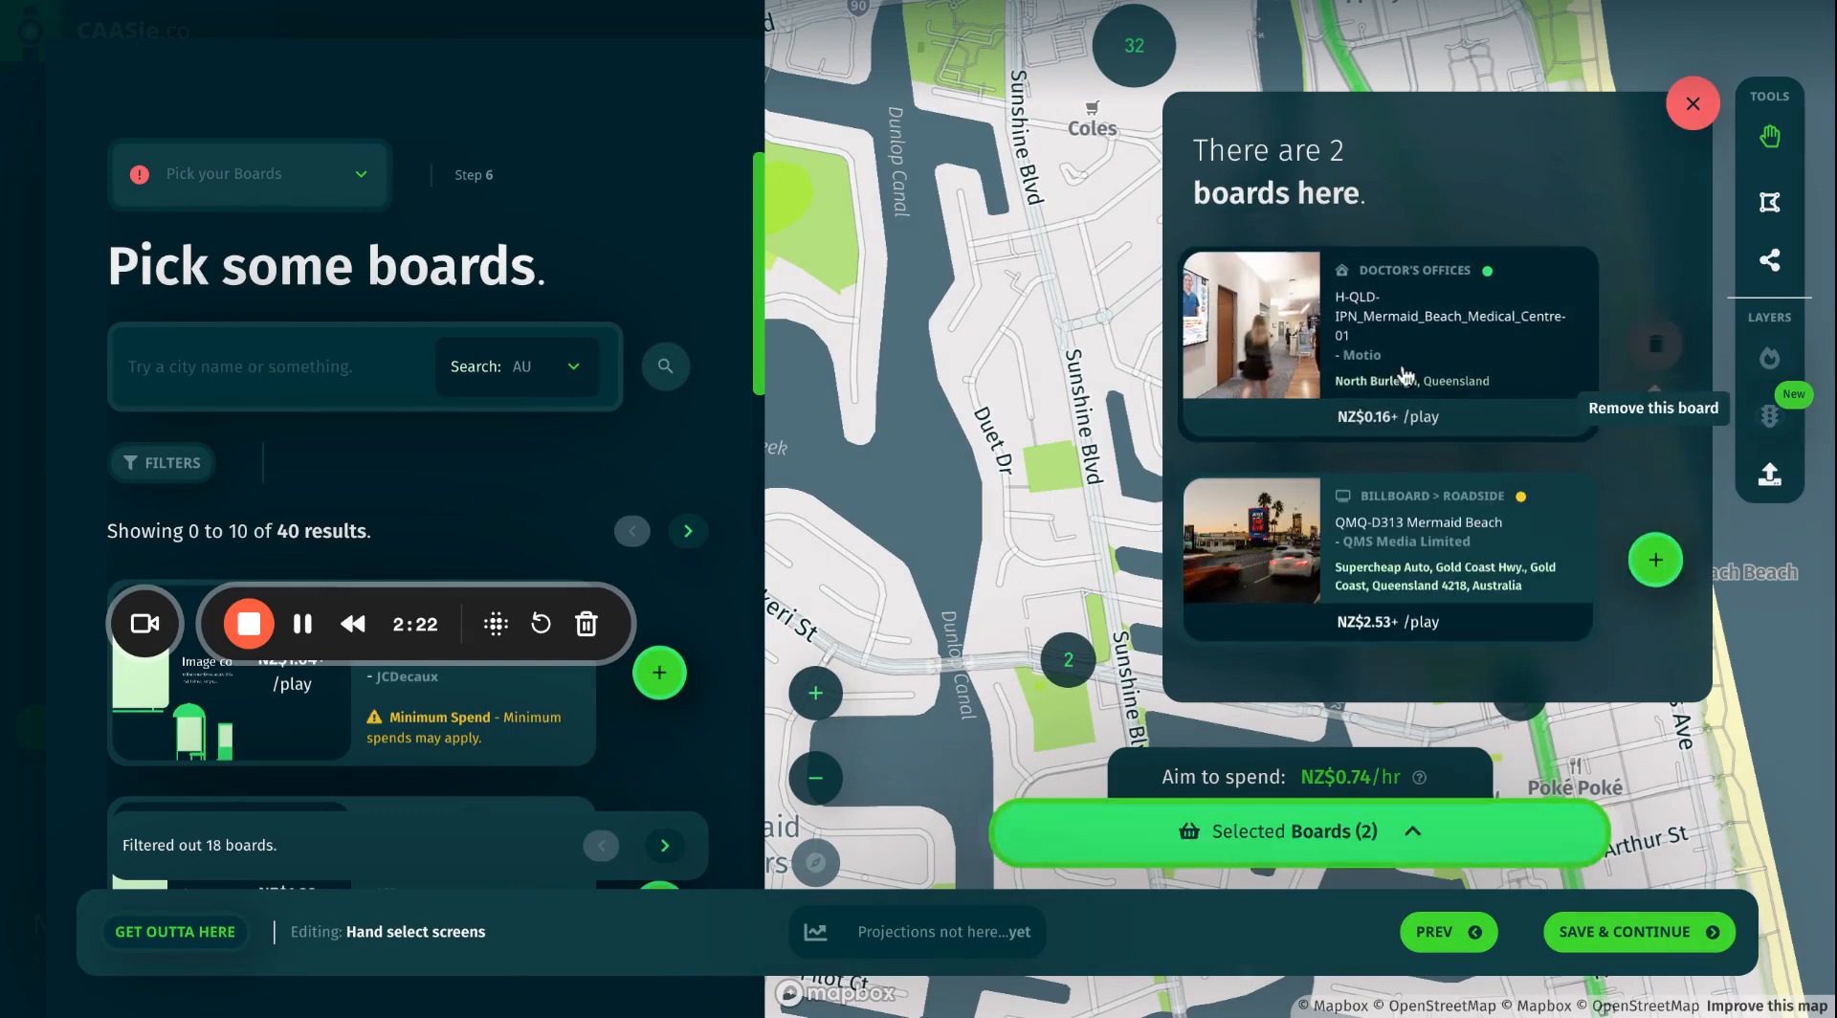
{"action": "left_click", "coordinate": [1657, 563]}
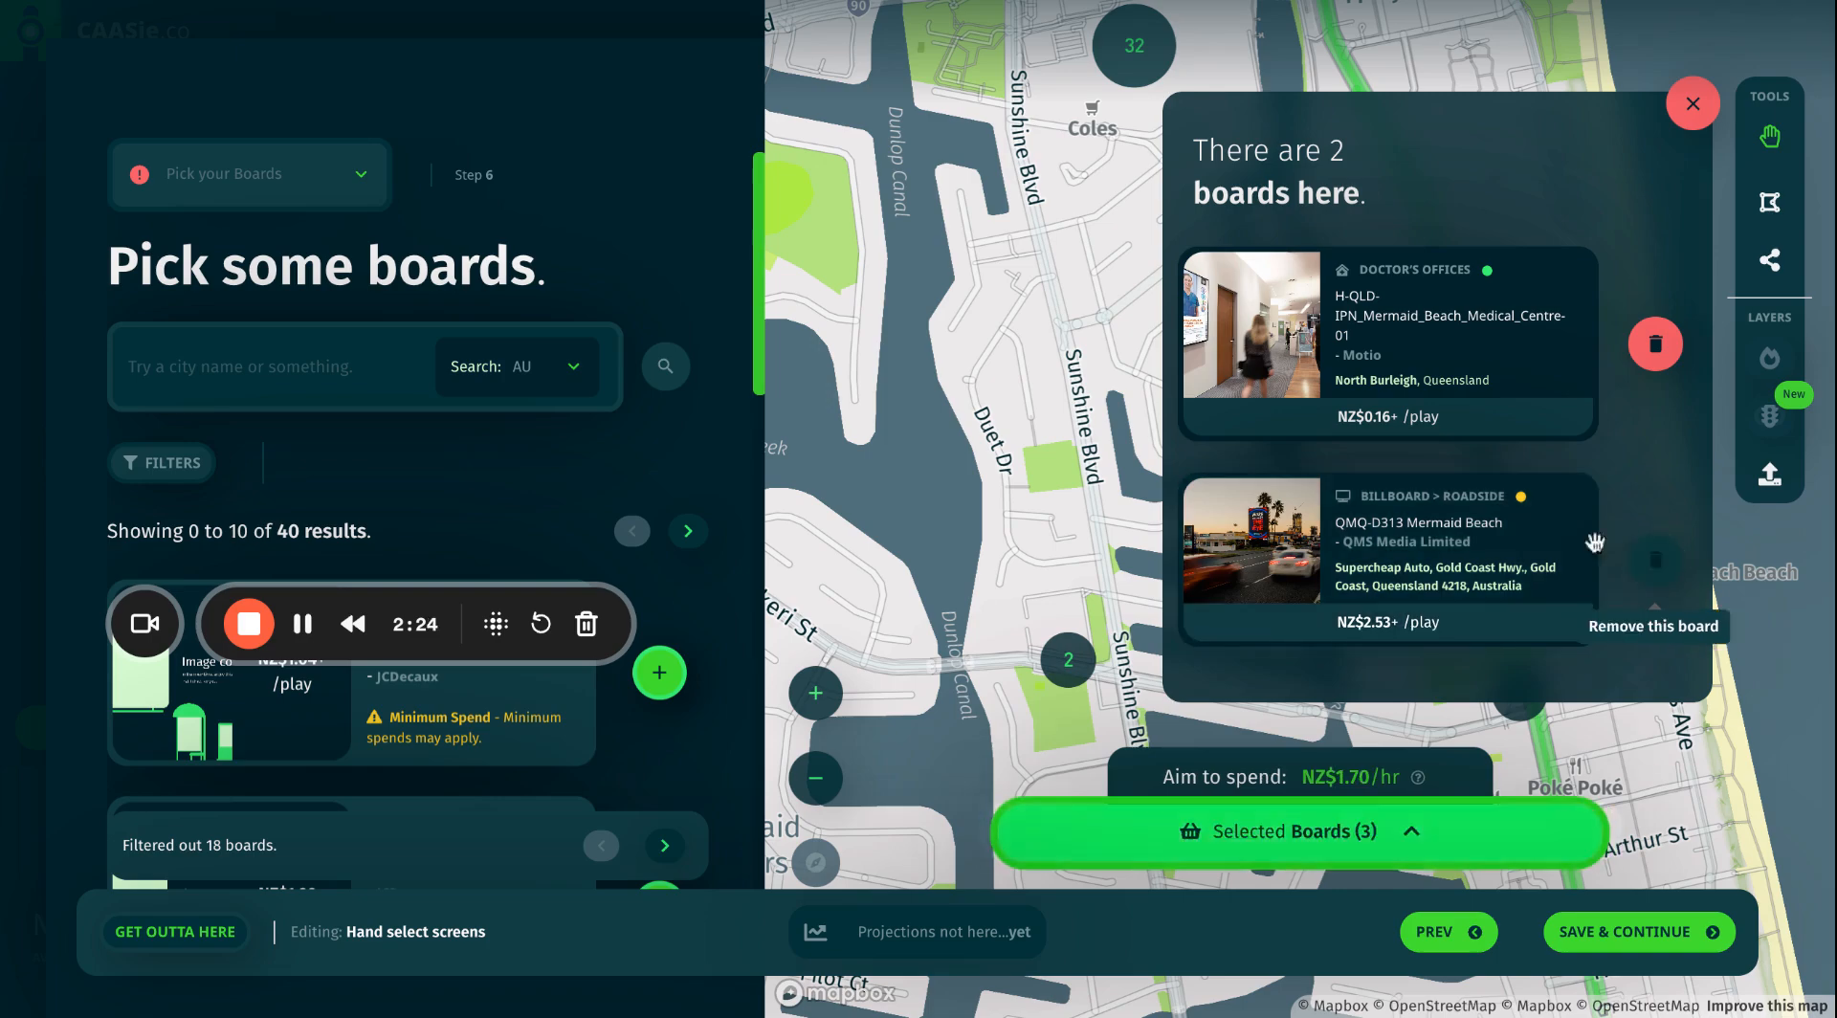
{"action": "left_click", "coordinate": [1691, 102]}
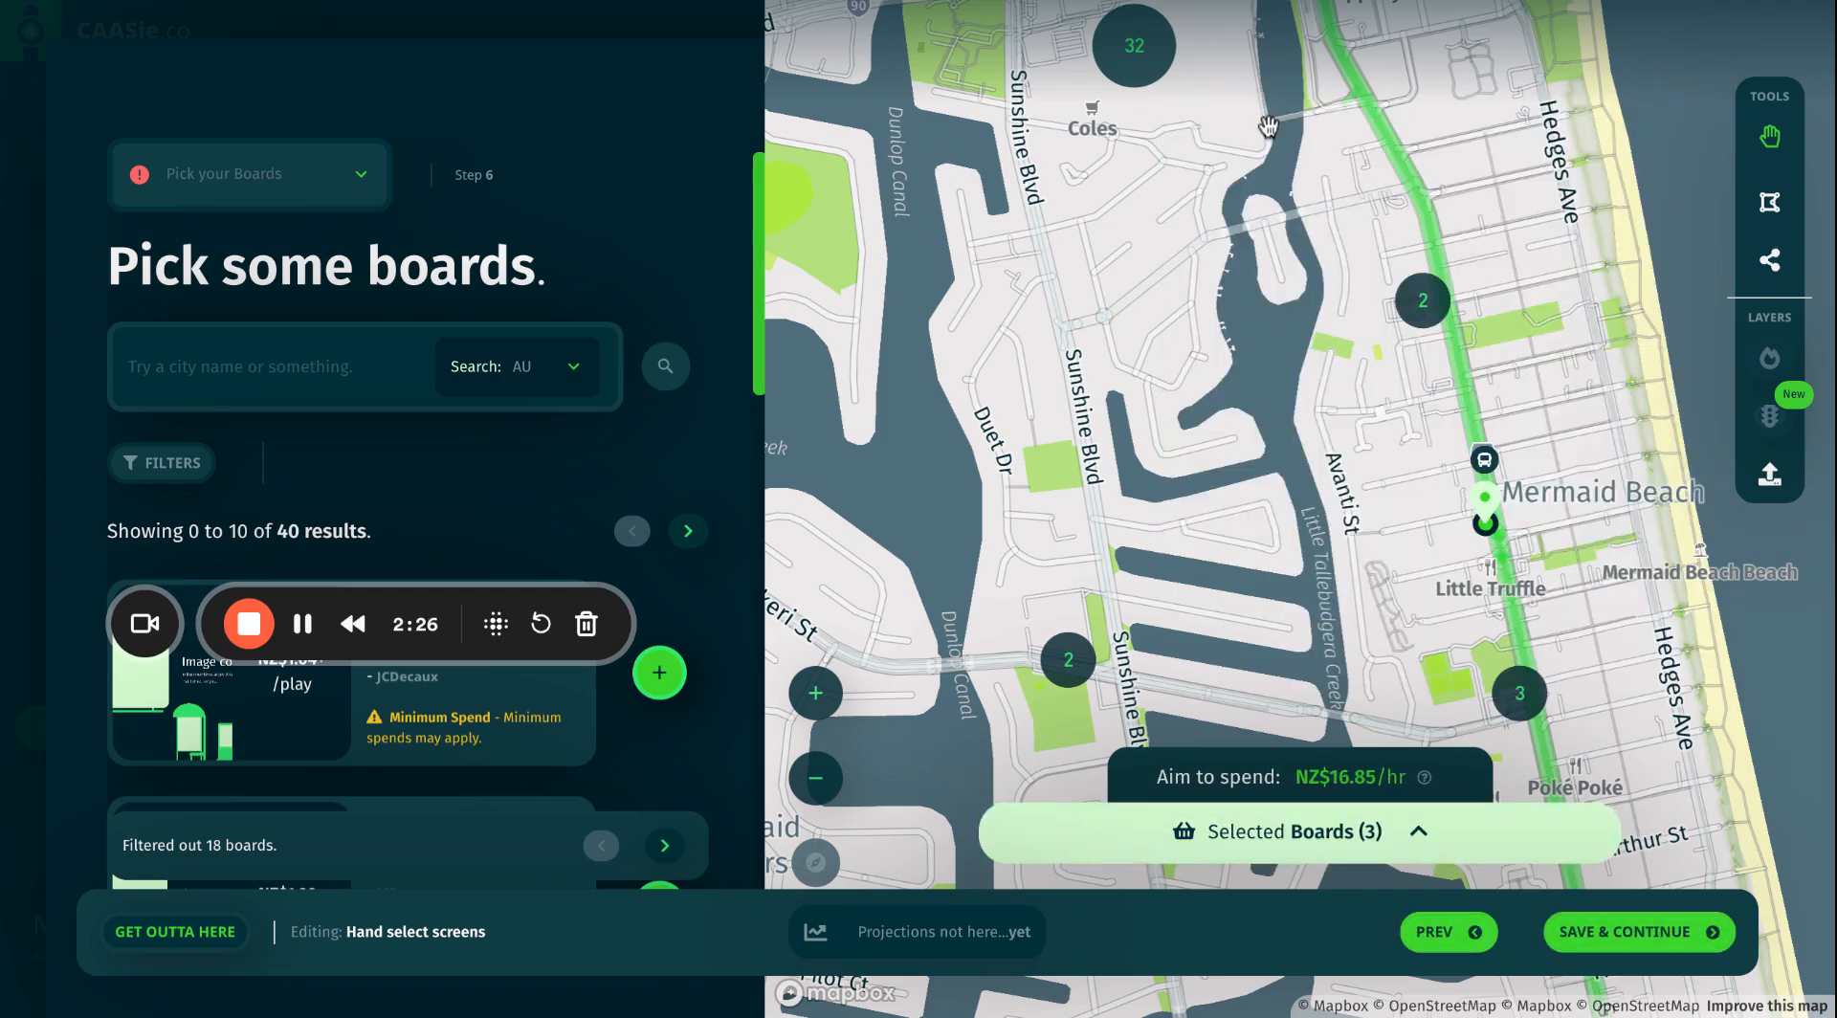
- Draw a seven-corner selection region around the 32-board cluster near Coles and the two-board cluster near Draculas, and save the board selection
{"action": "left_click_drag", "start_coordinate": [1016, 67], "coordinate": [1090, 344]}
{"action": "scroll", "coordinate": [1090, 345], "scroll_direction": "up", "scroll_amount": 1}
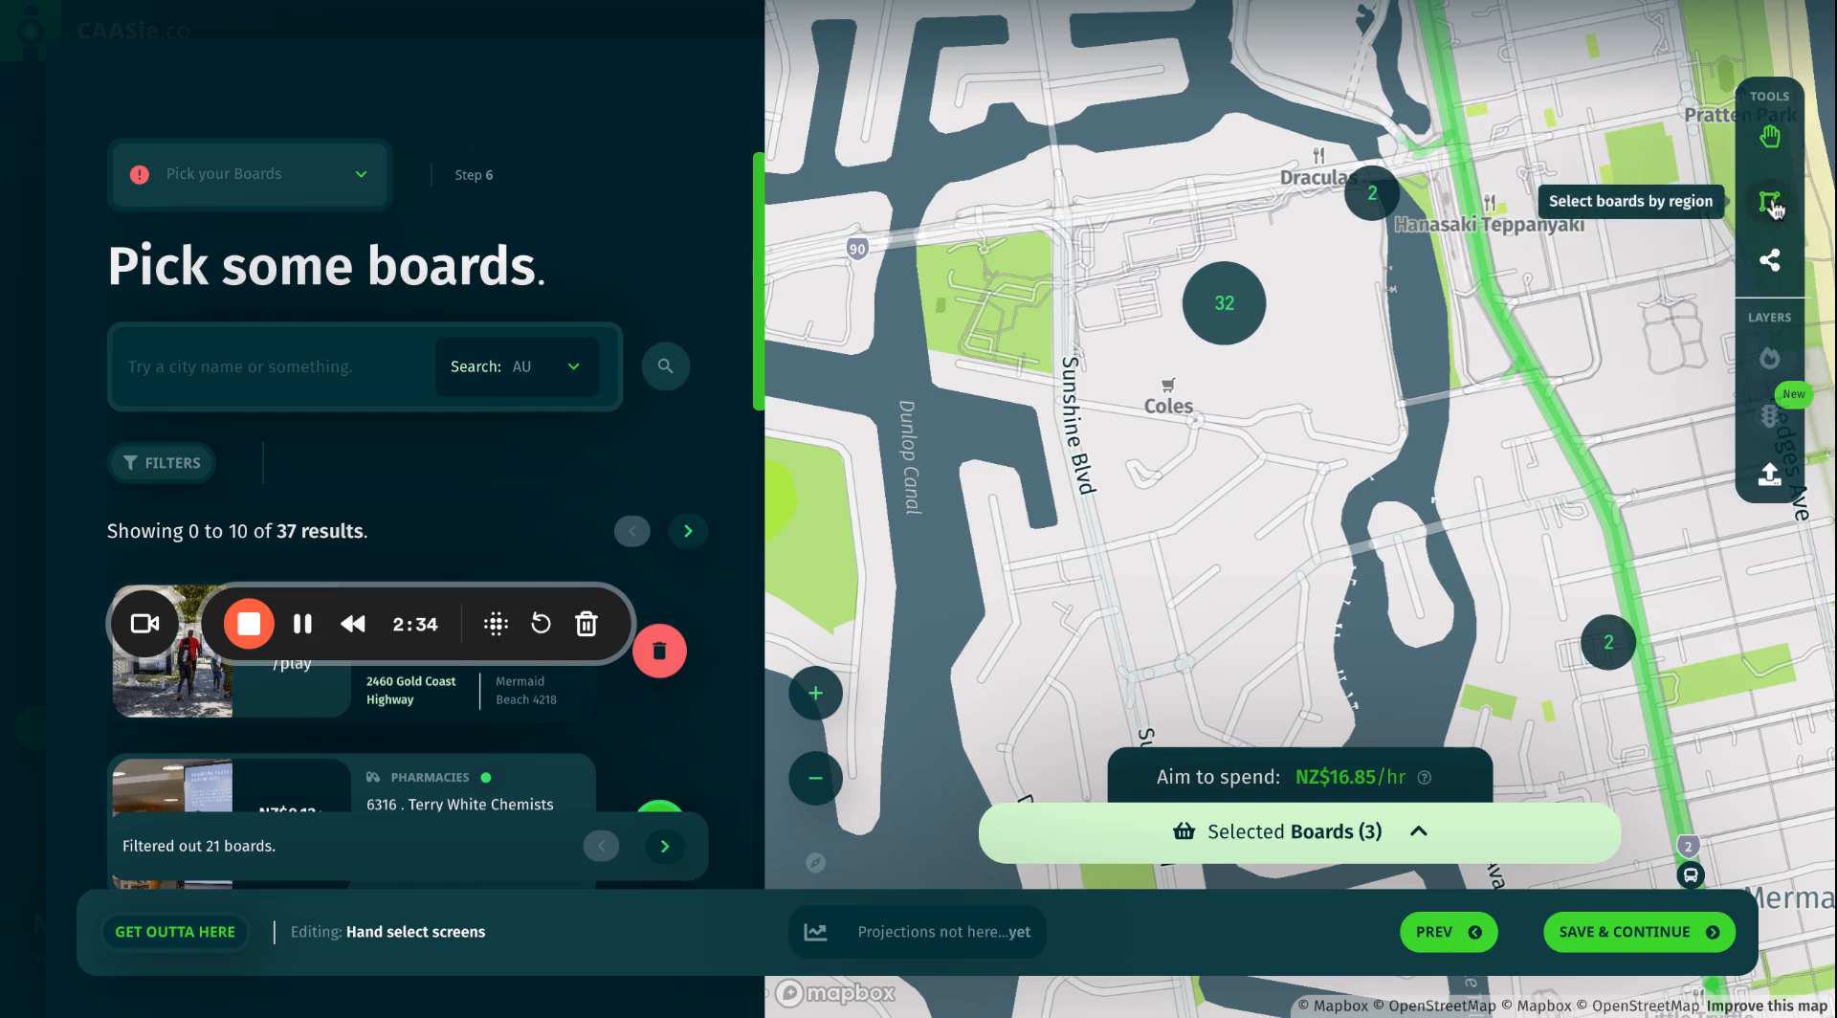
{"action": "left_click", "coordinate": [1773, 201]}
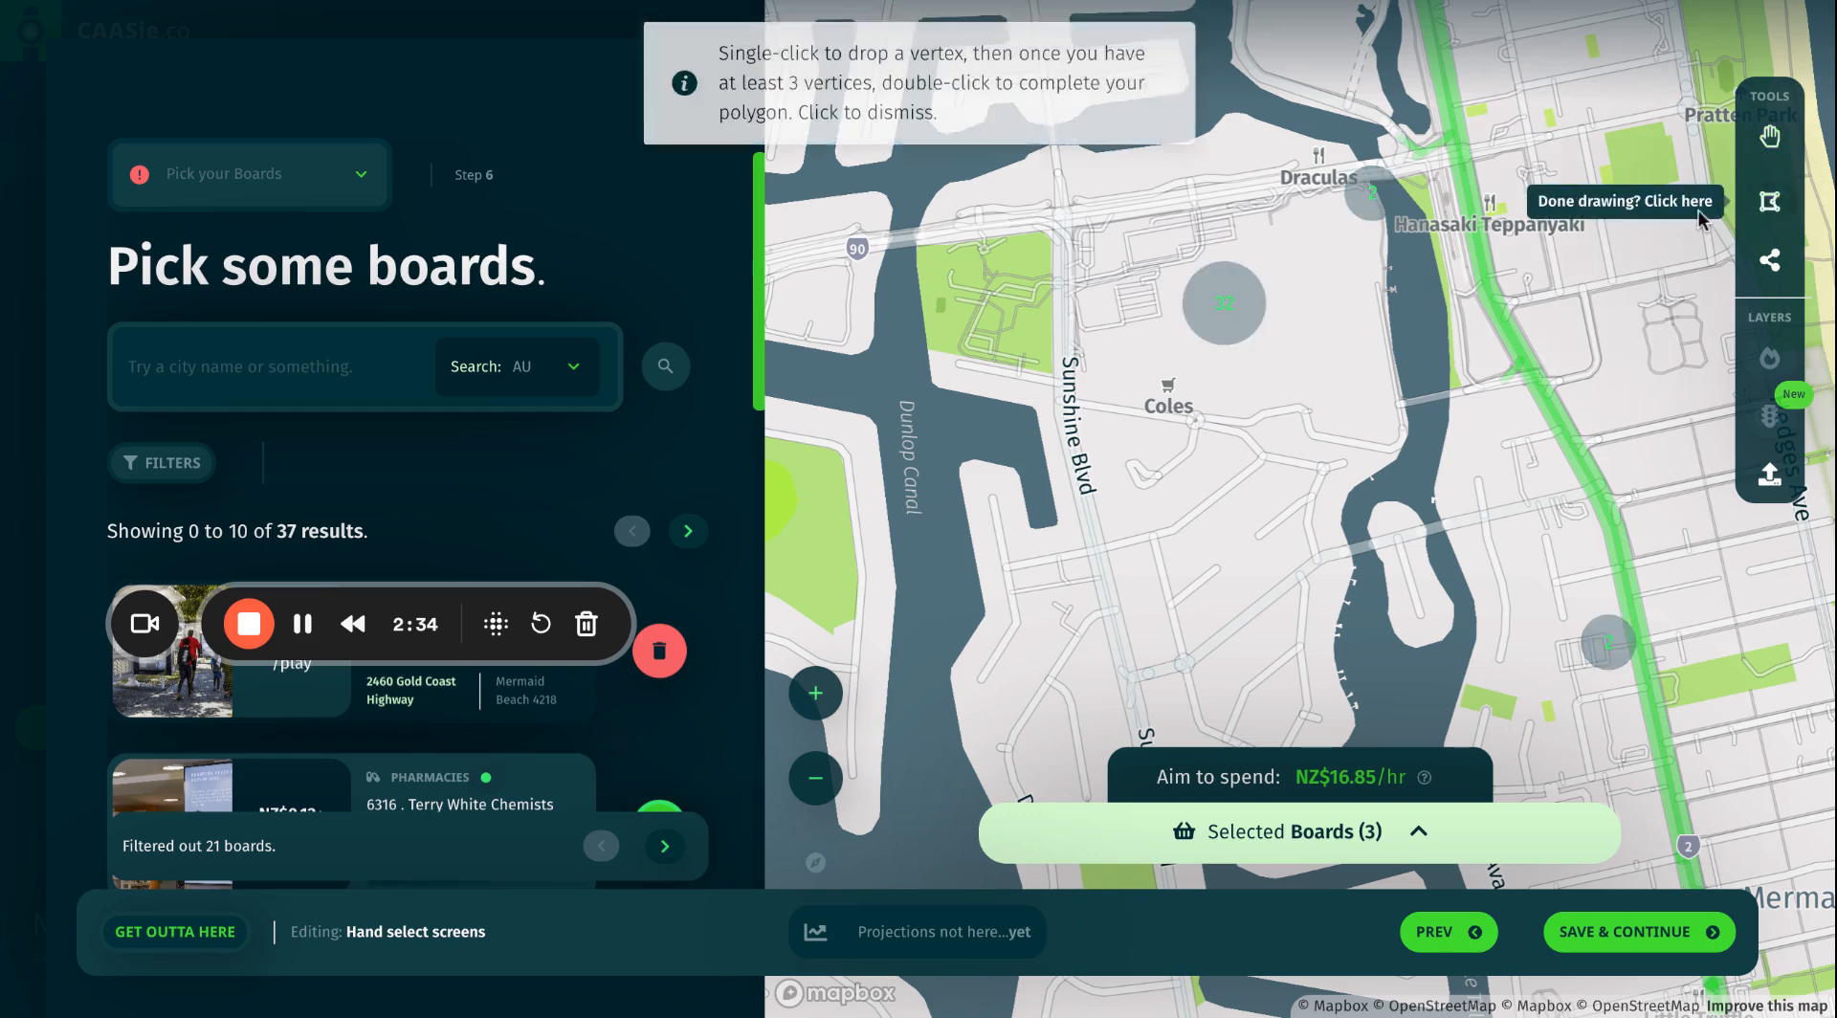
{"action": "left_click", "coordinate": [1207, 178]}
{"action": "left_click", "coordinate": [1031, 297]}
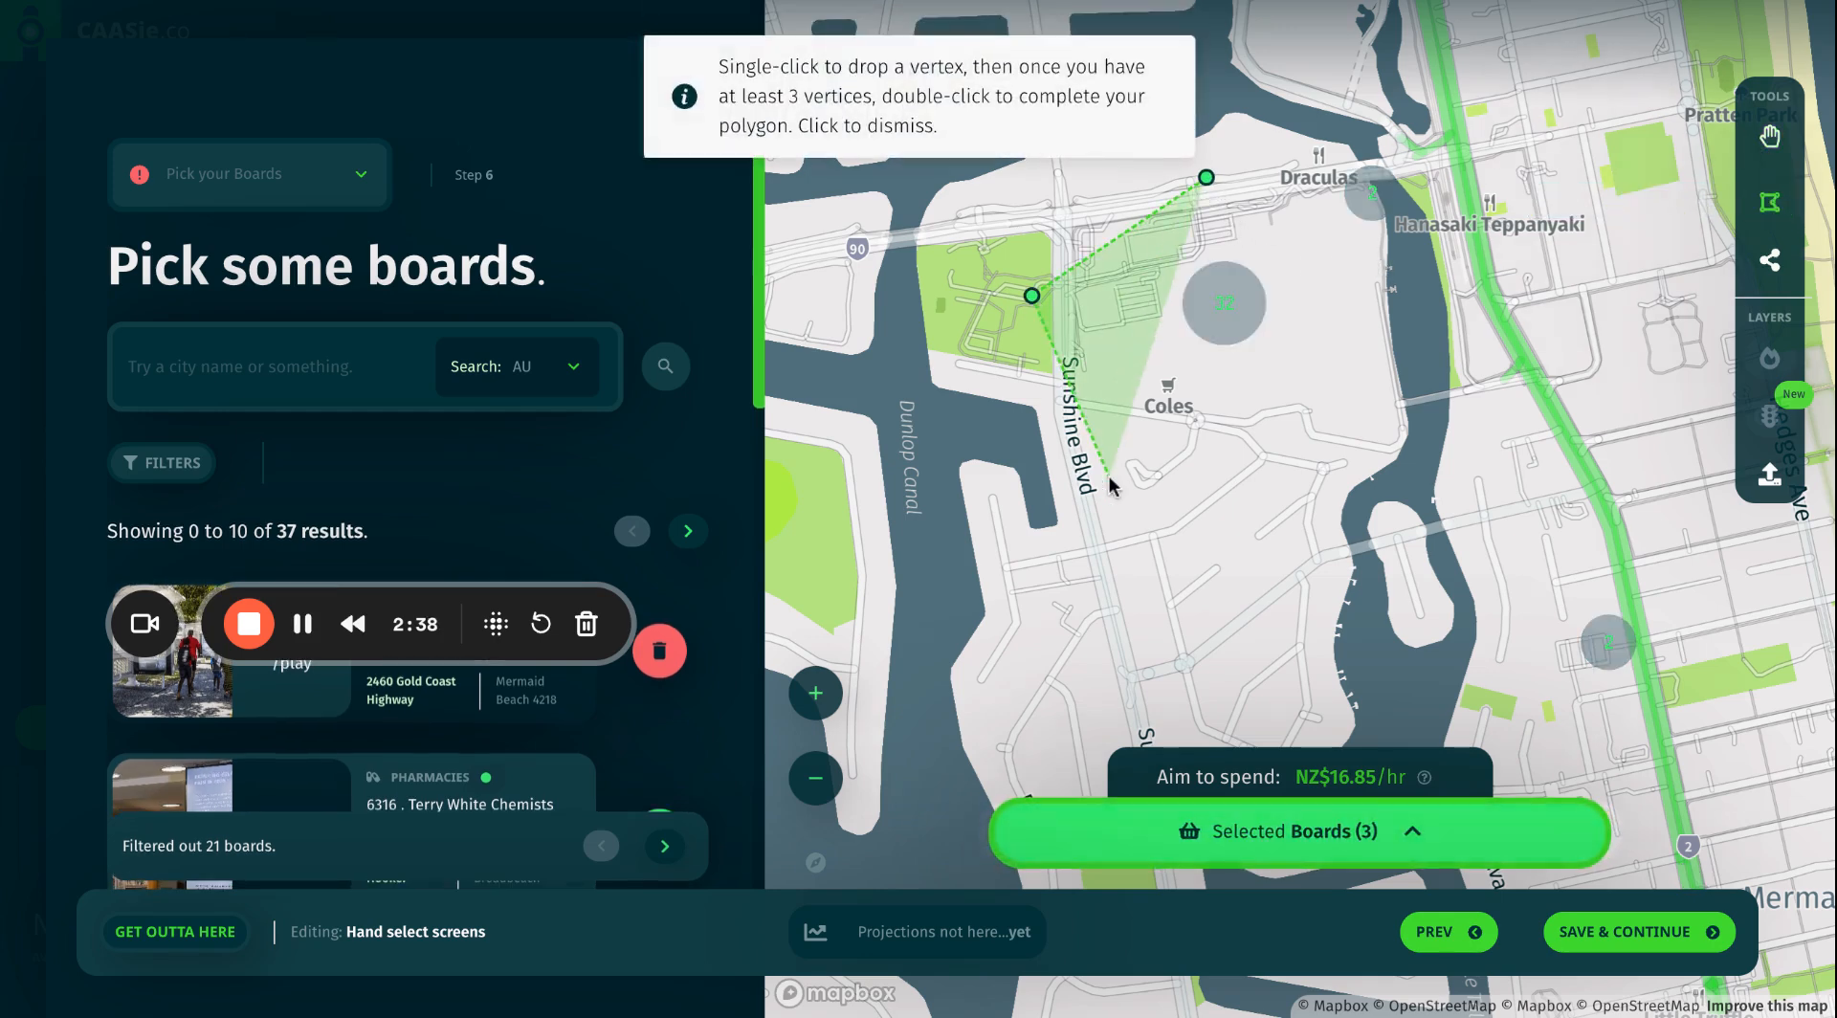
{"action": "left_click", "coordinate": [1109, 478]}
{"action": "left_click", "coordinate": [1393, 521]}
{"action": "left_click", "coordinate": [1614, 369]}
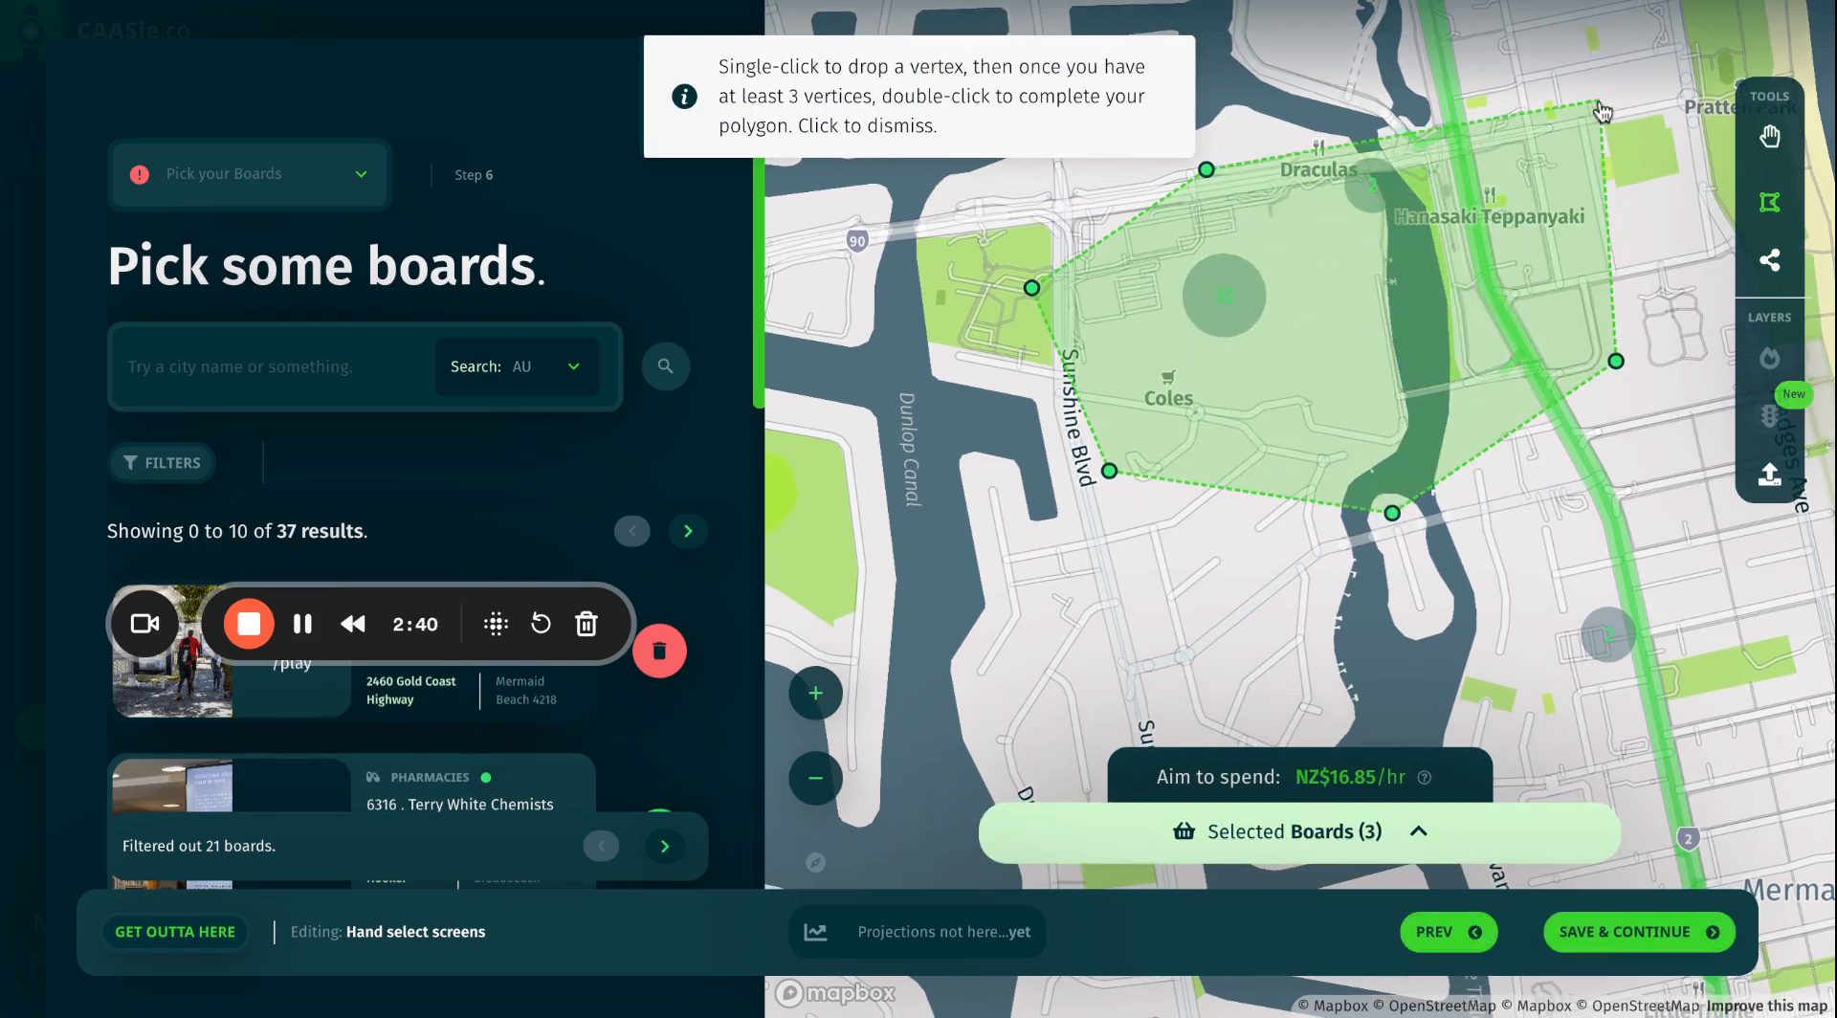
{"action": "left_click", "coordinate": [1599, 99]}
{"action": "left_click", "coordinate": [1330, 78]}
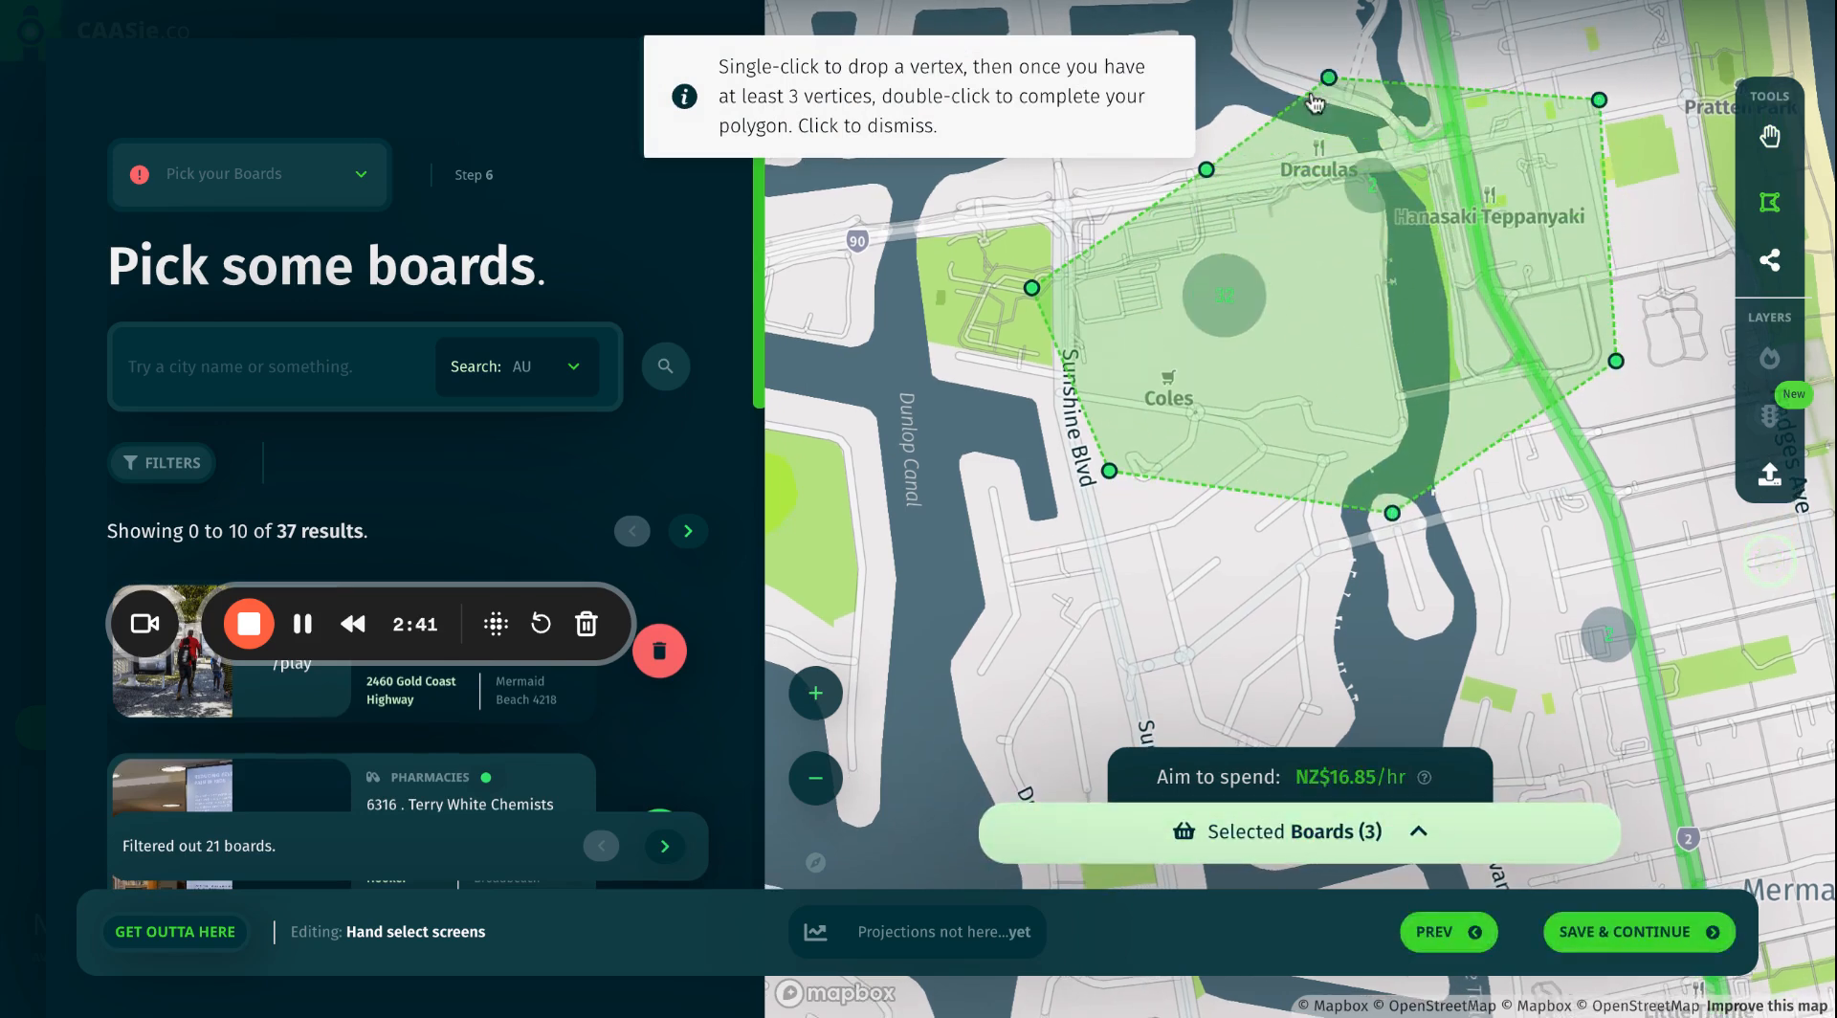
{"action": "left_click", "coordinate": [1207, 170]}
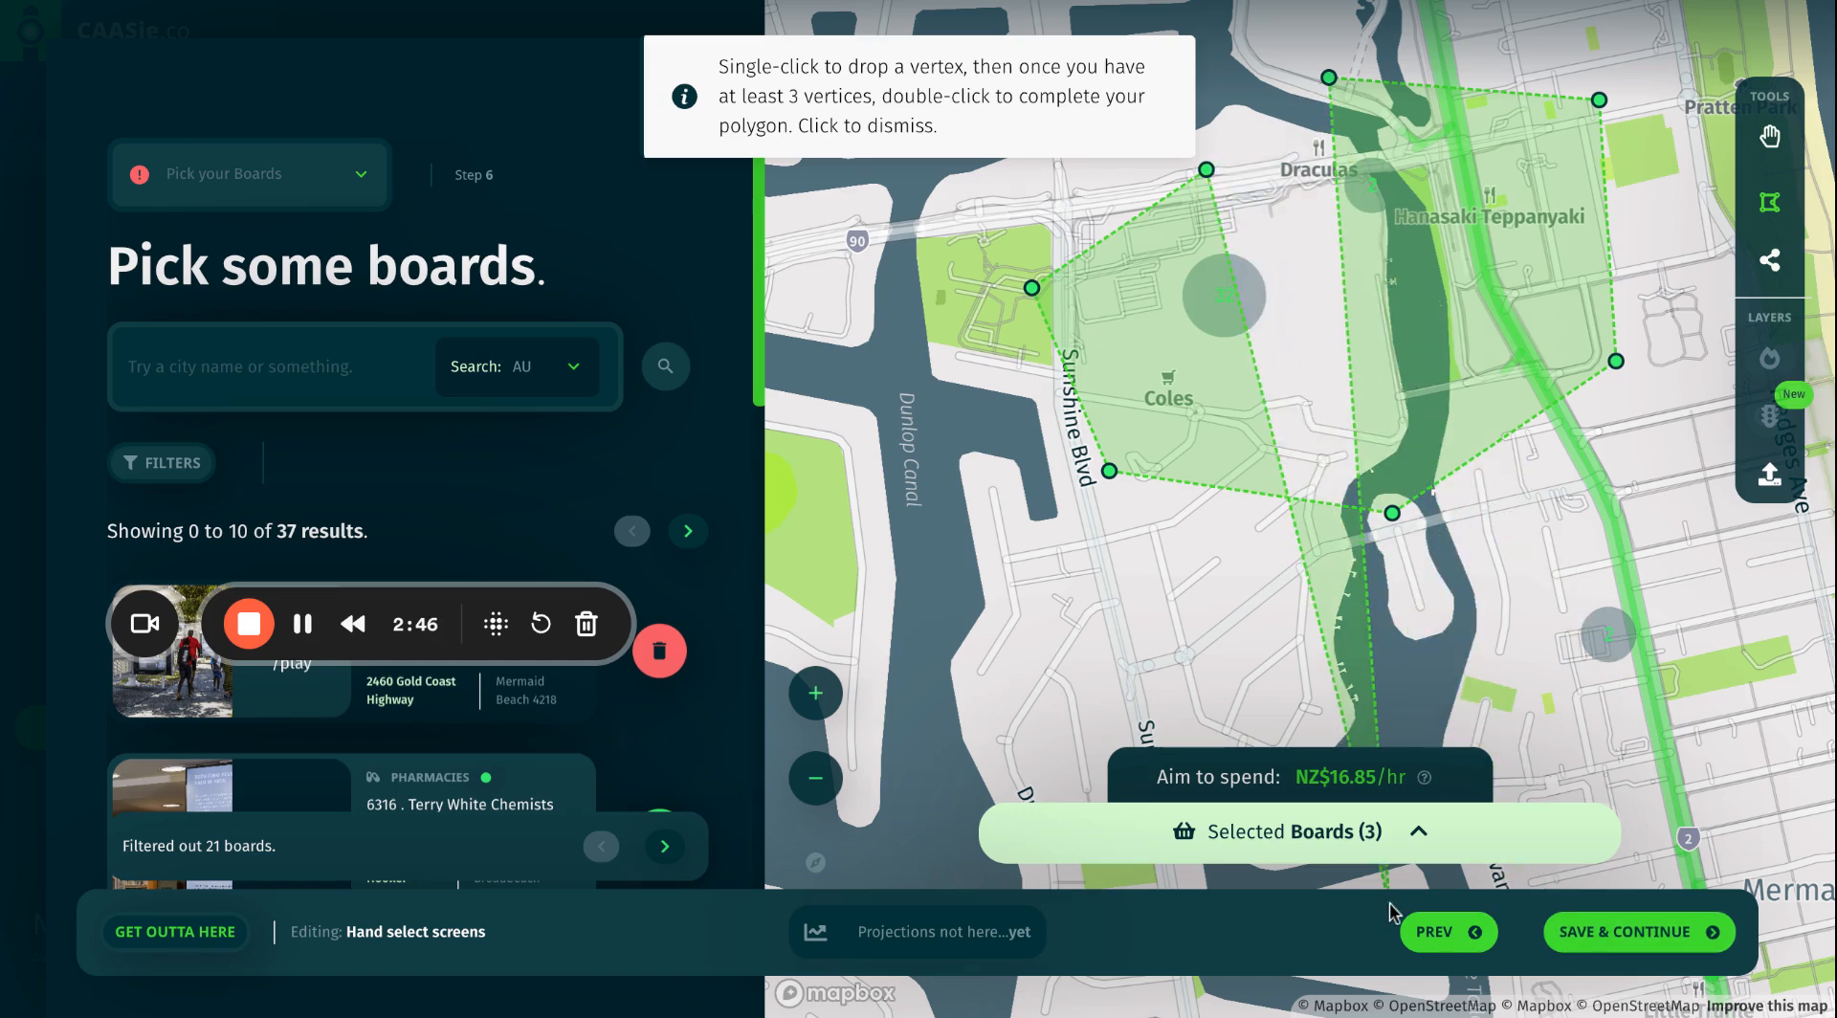
{"action": "double_click", "coordinate": [1208, 170]}
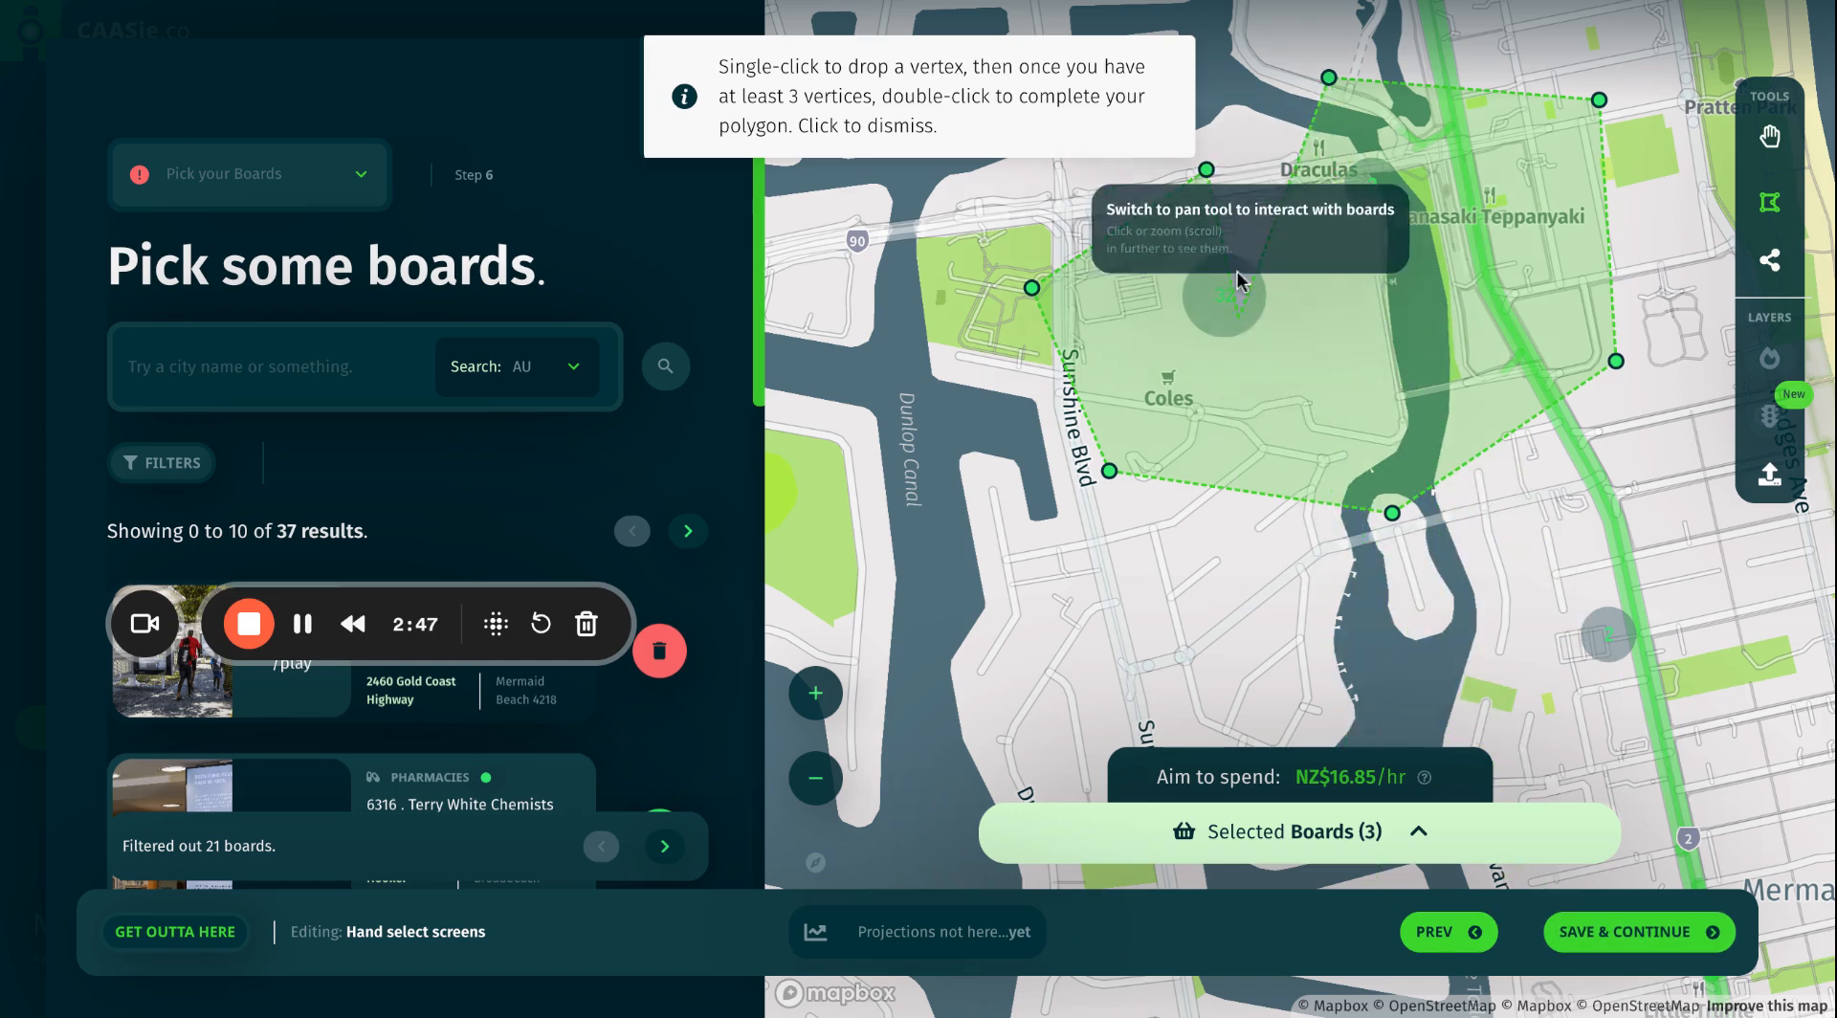
{"action": "double_click", "coordinate": [1208, 174]}
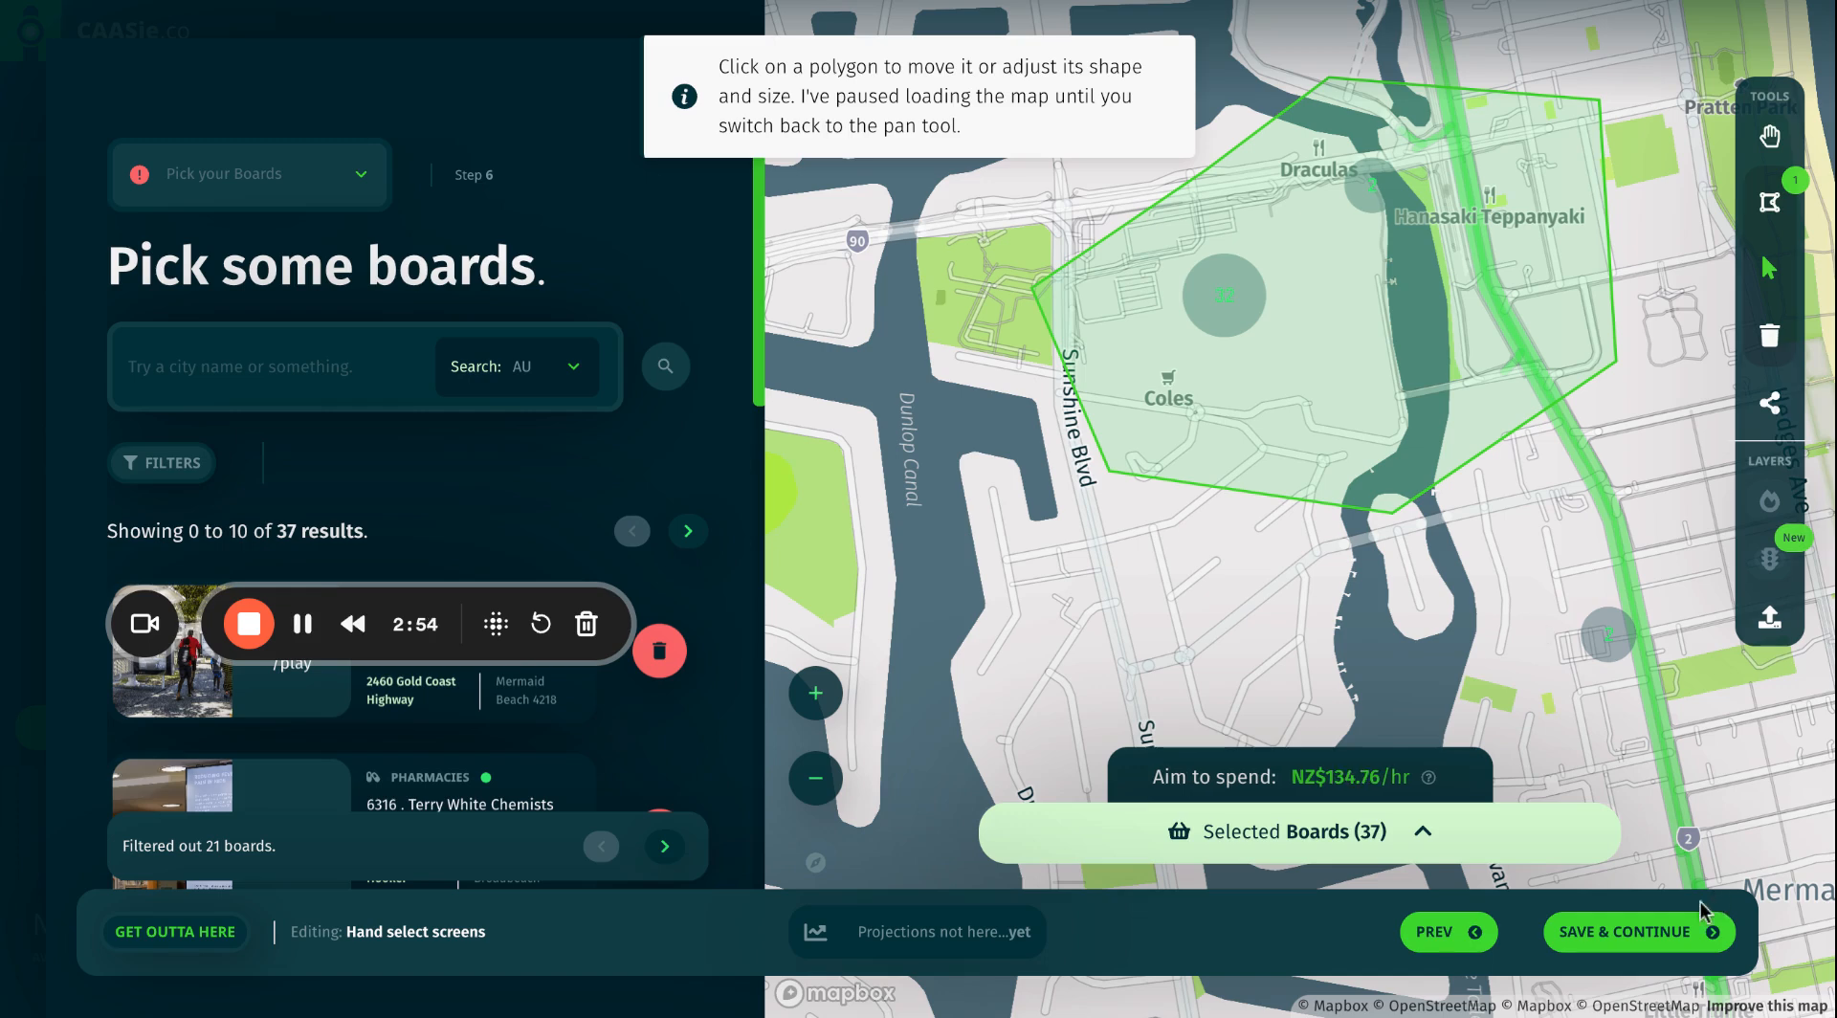
{"action": "left_click", "coordinate": [1600, 943]}
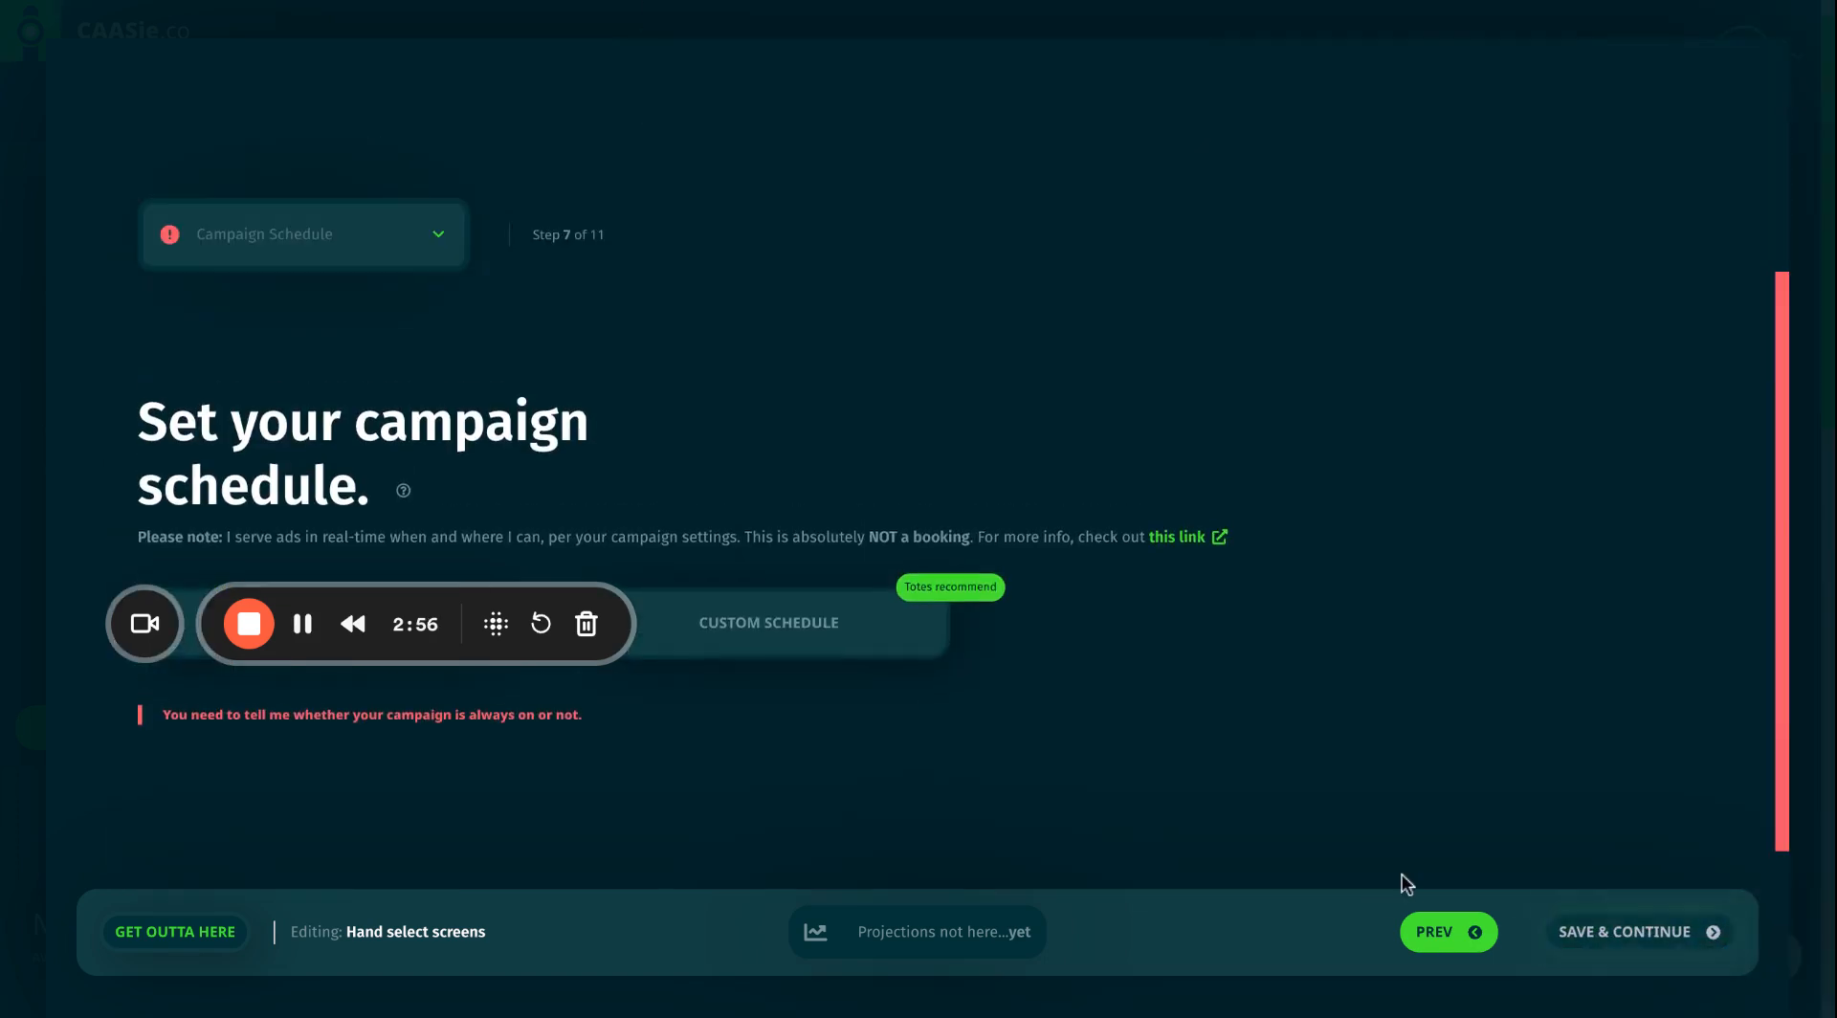
- Set the campaign schedule to Always On
{"action": "left_click", "coordinate": [360, 591]}
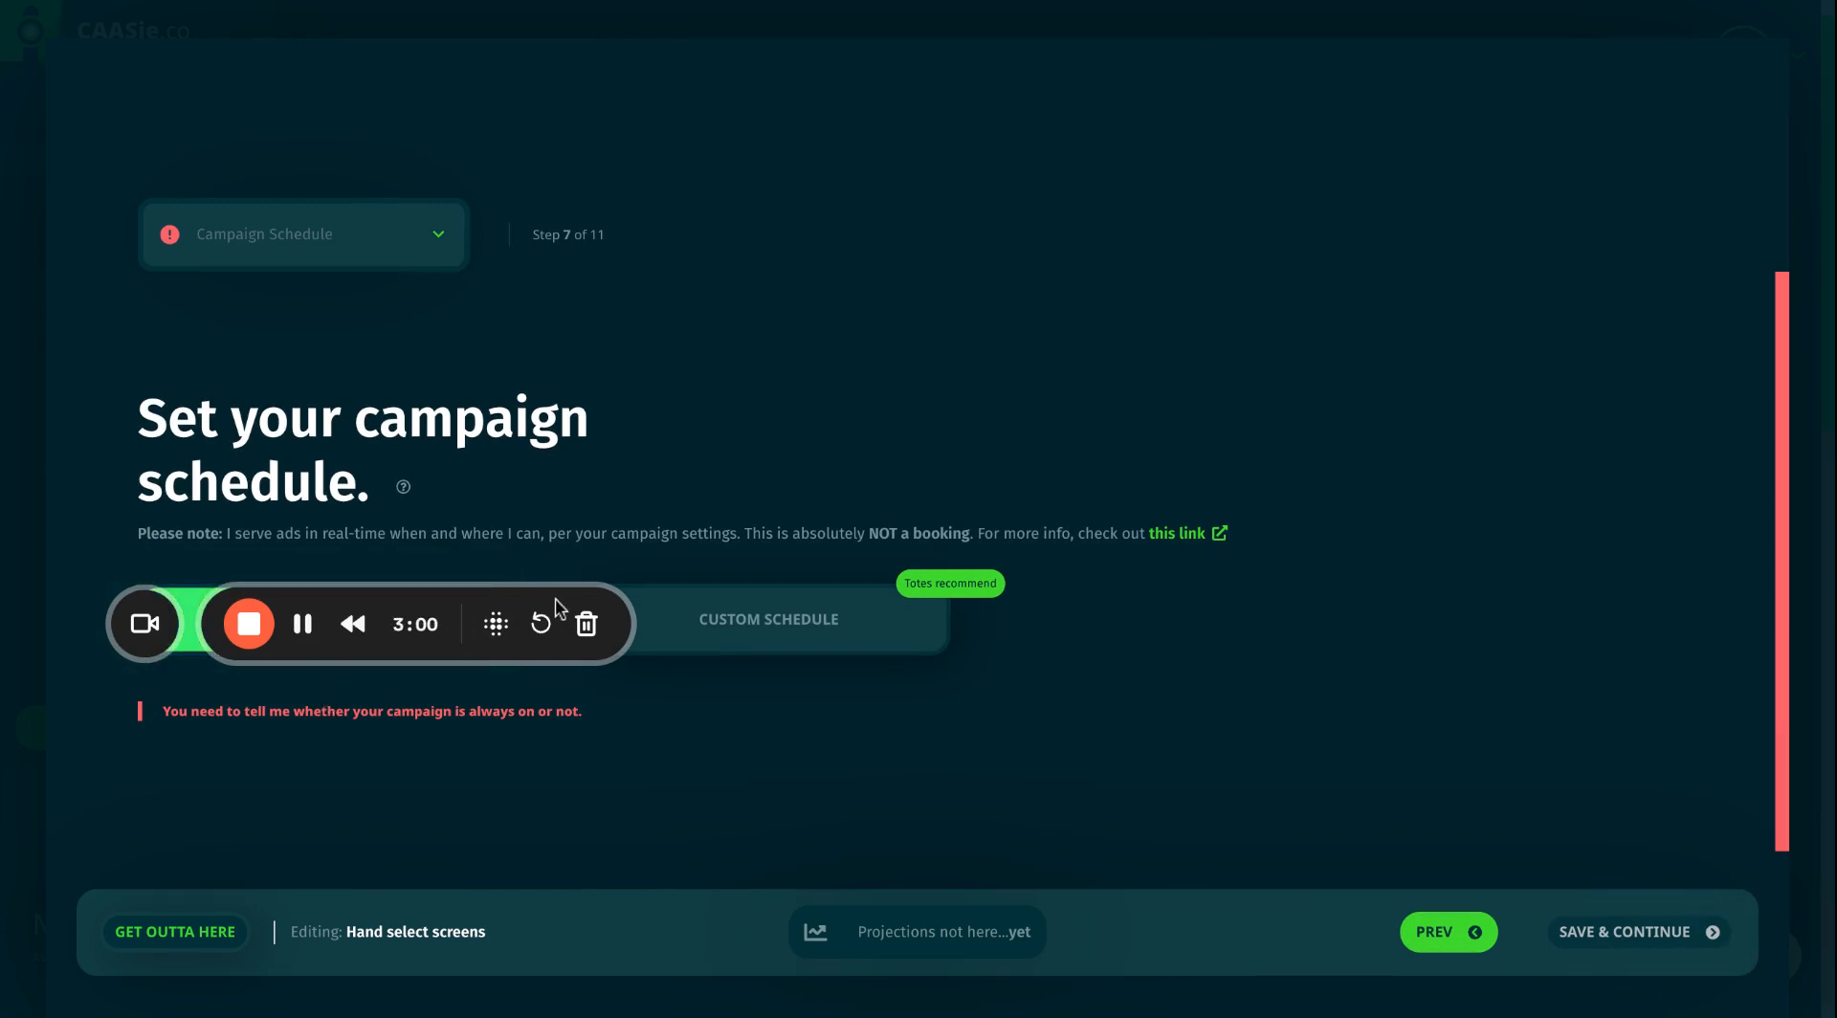
{"action": "left_click_drag", "start_coordinate": [550, 611], "coordinate": [526, 718]}
{"action": "left_click", "coordinate": [401, 626]}
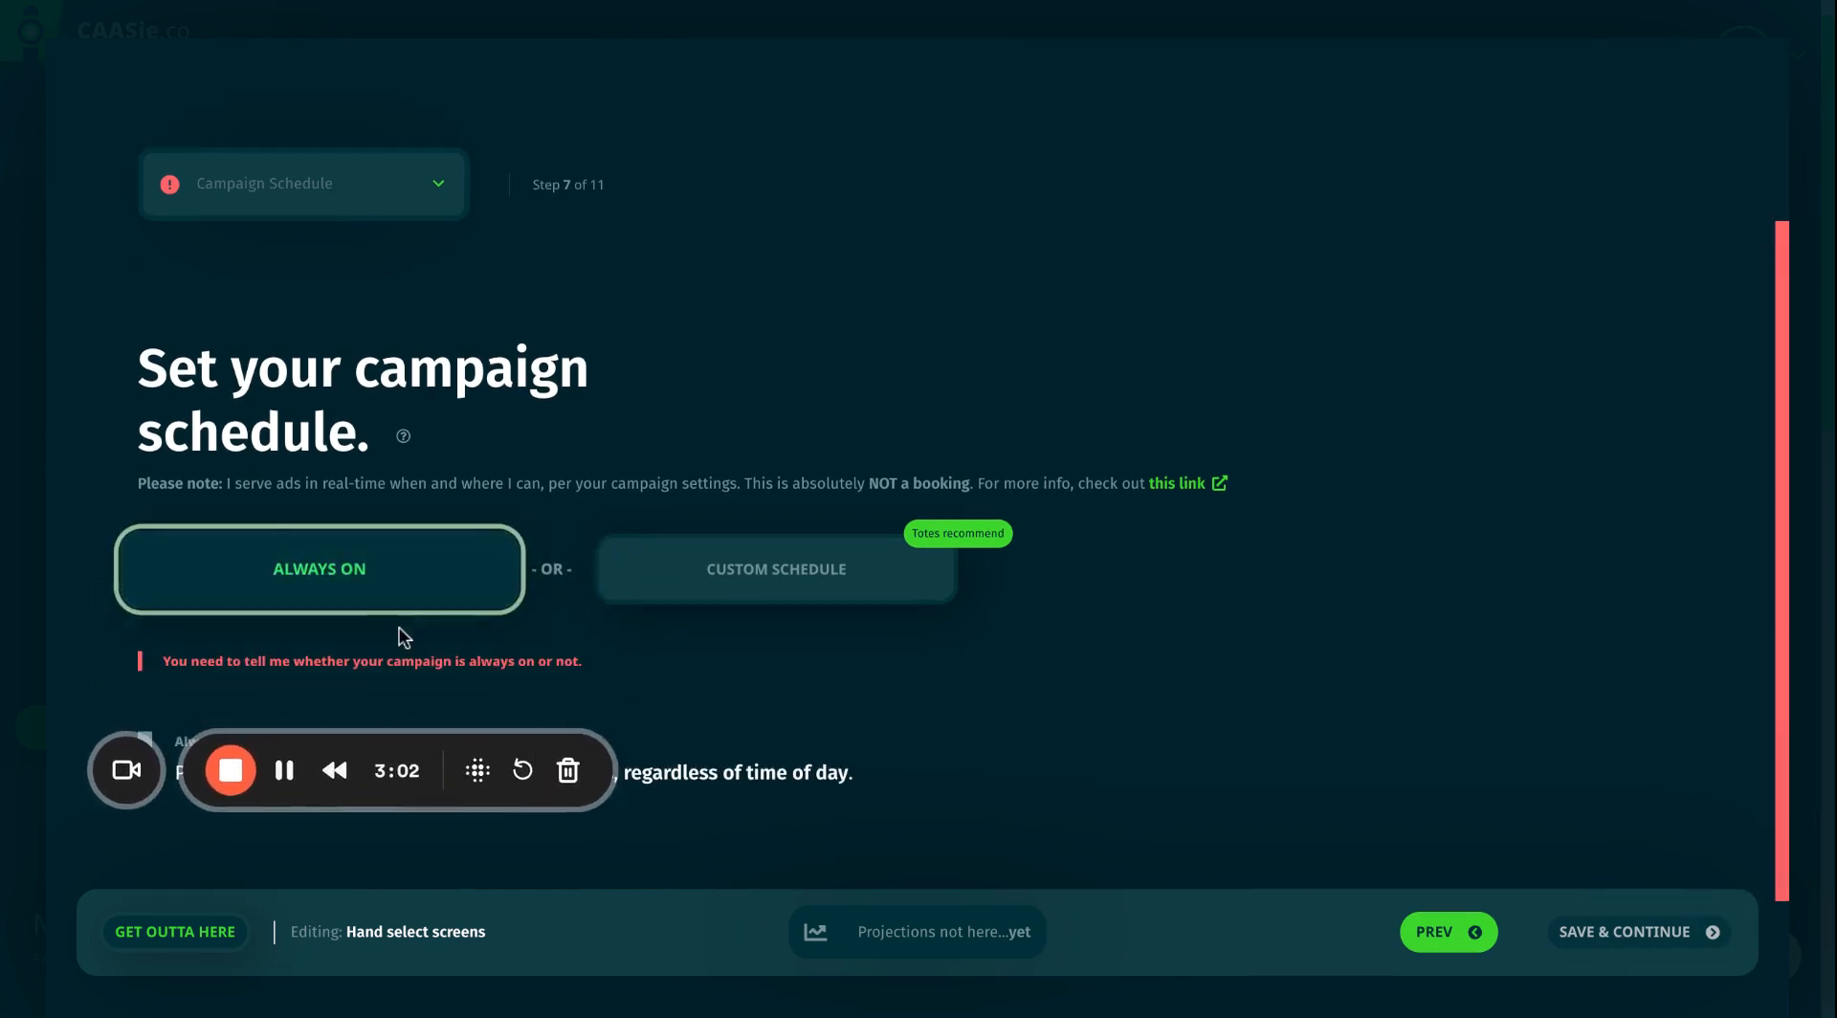
{"action": "left_click", "coordinate": [407, 617]}
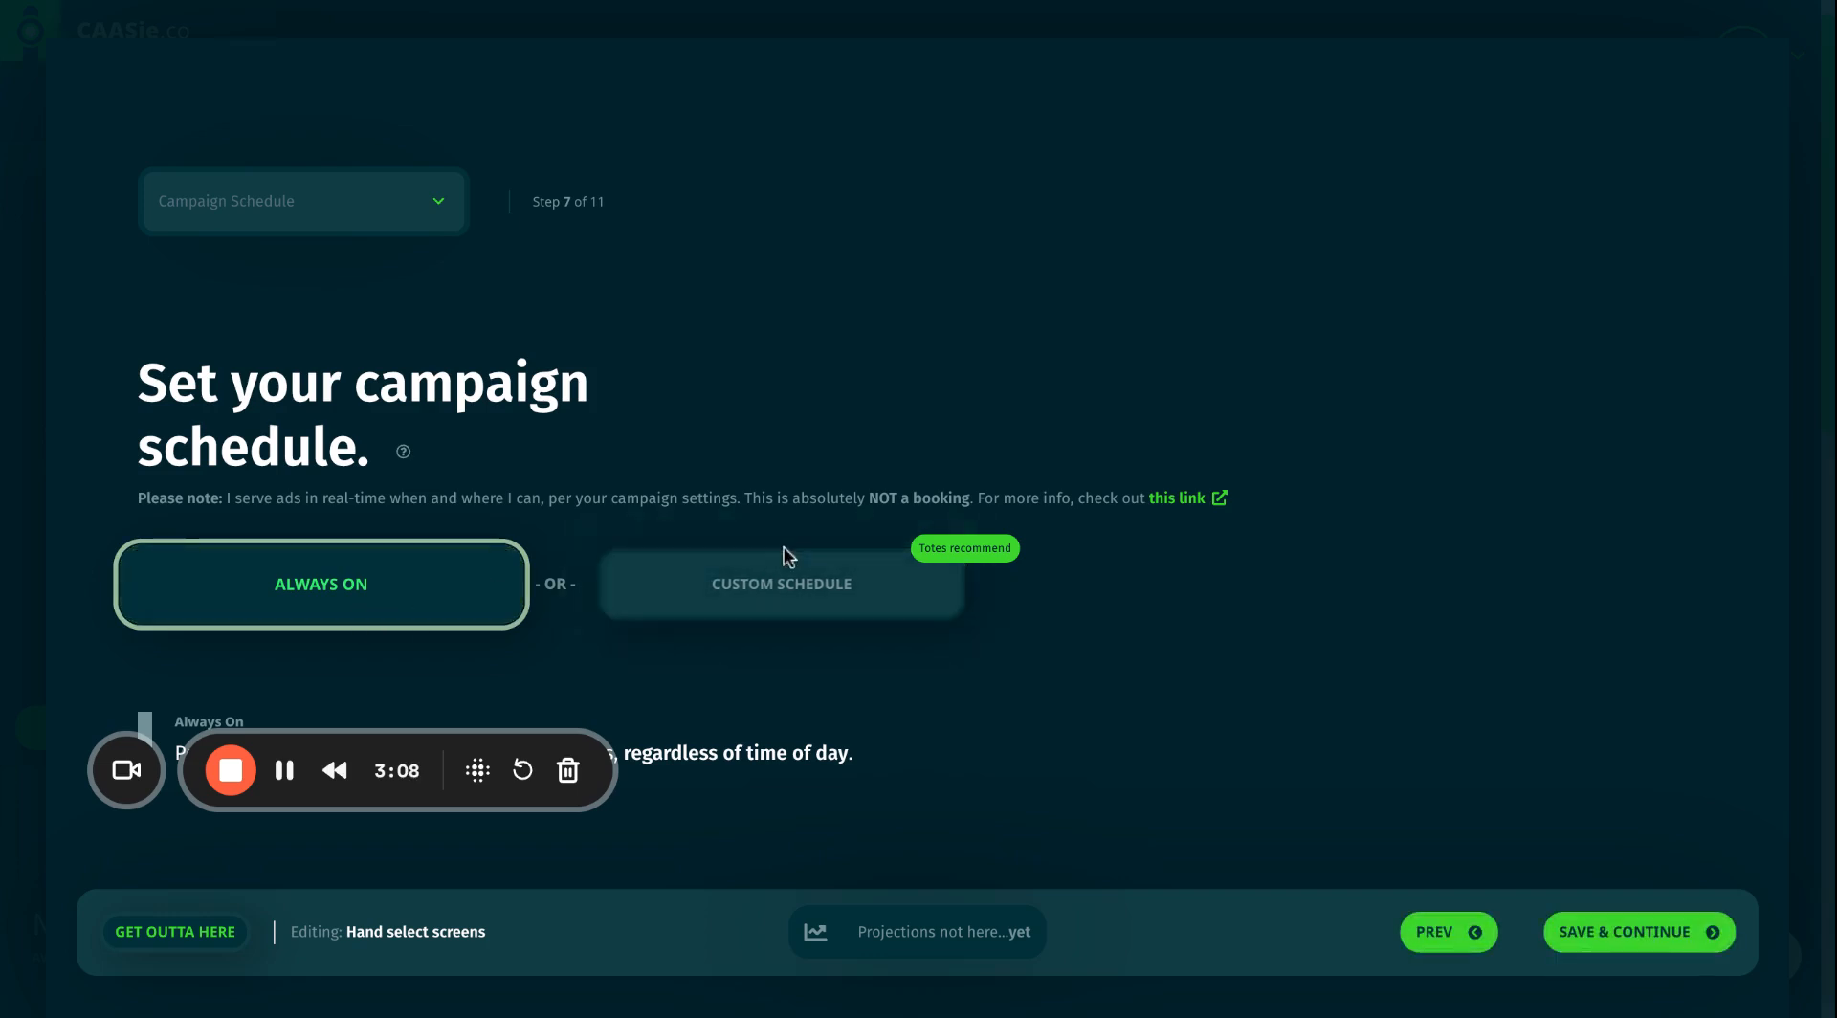
- Set up a custom schedule running from 7 to 9 am, Monday to Friday, and save it
{"action": "left_click", "coordinate": [771, 593]}
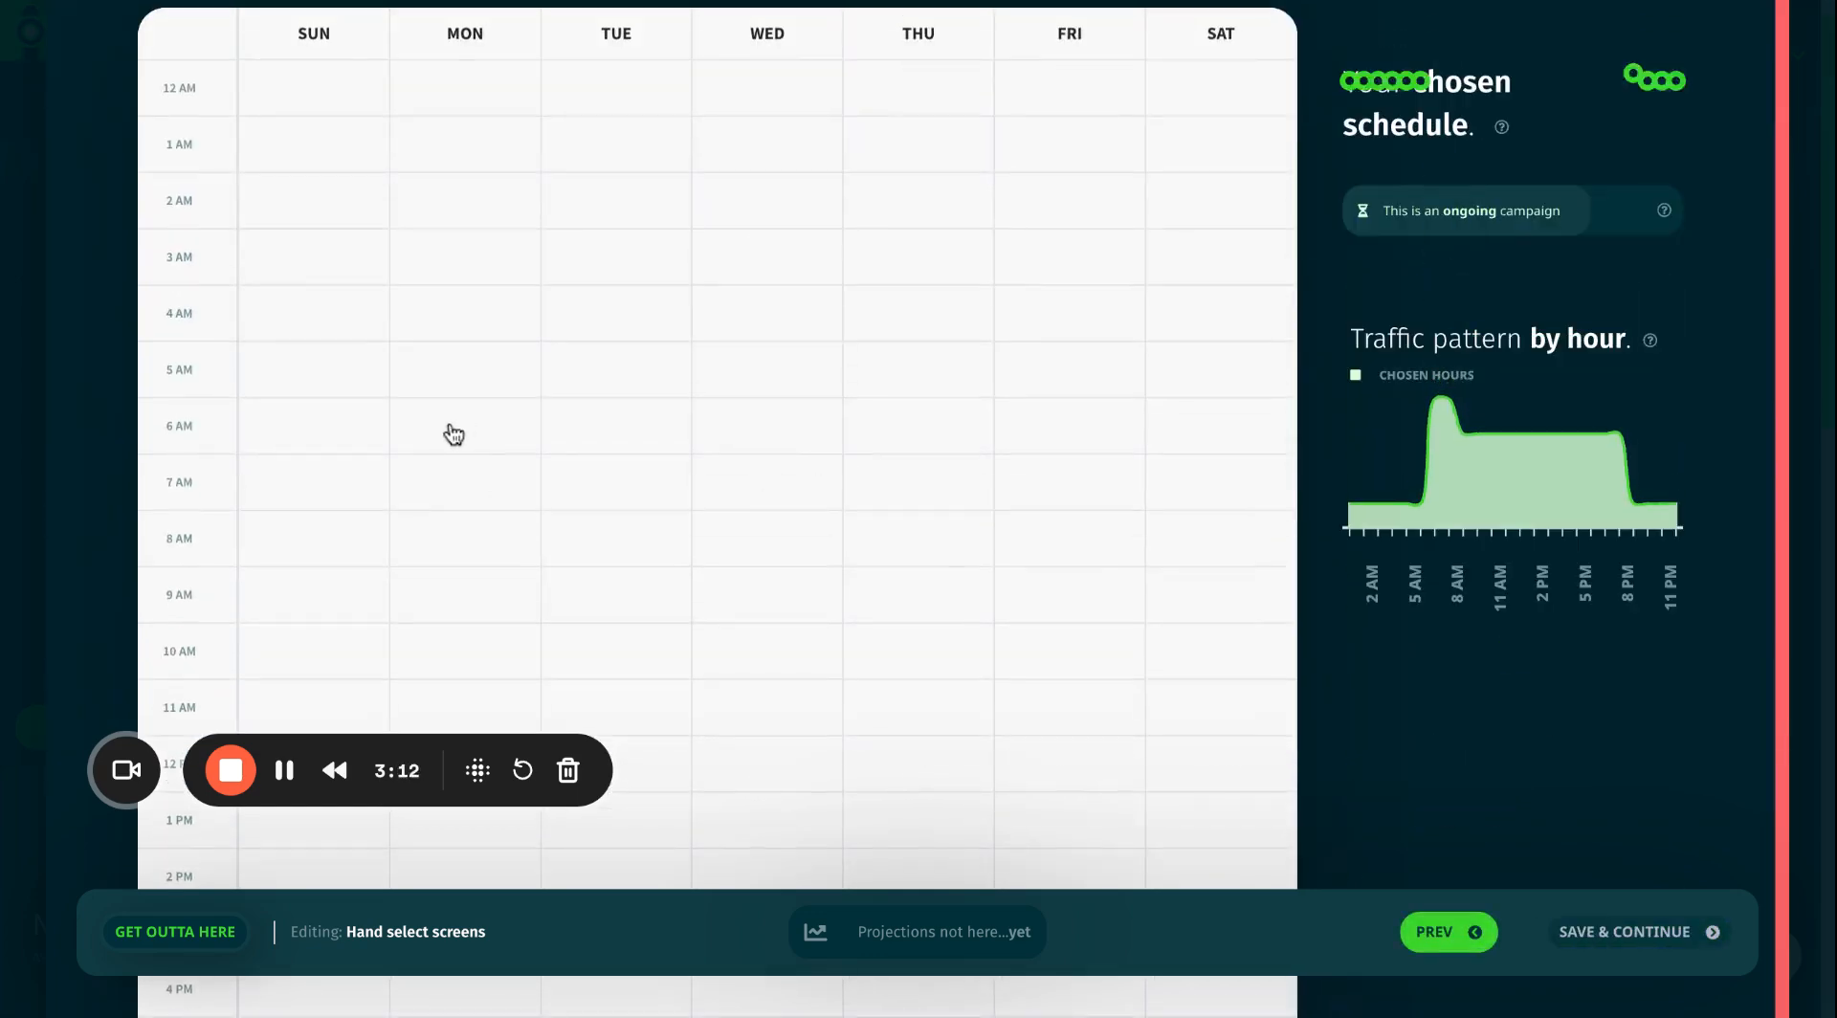
{"action": "left_click_drag", "start_coordinate": [456, 478], "coordinate": [1061, 463]}
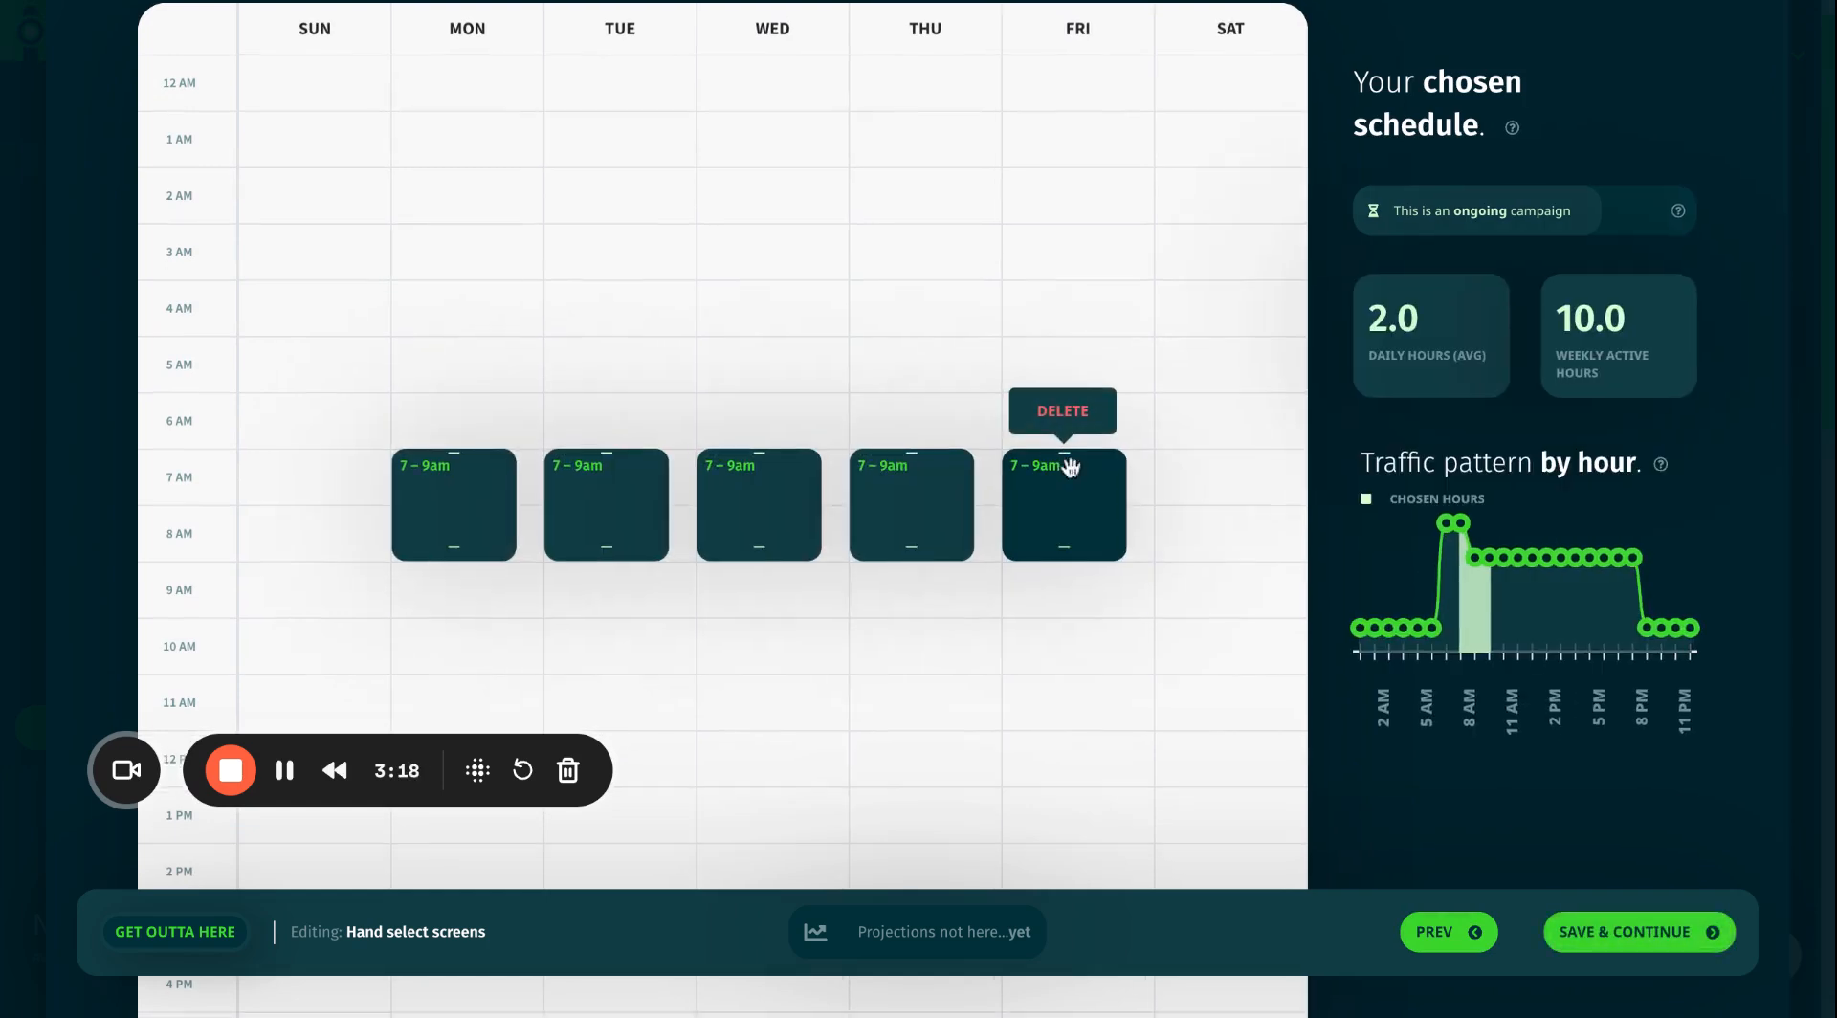
{"action": "left_click", "coordinate": [1644, 941]}
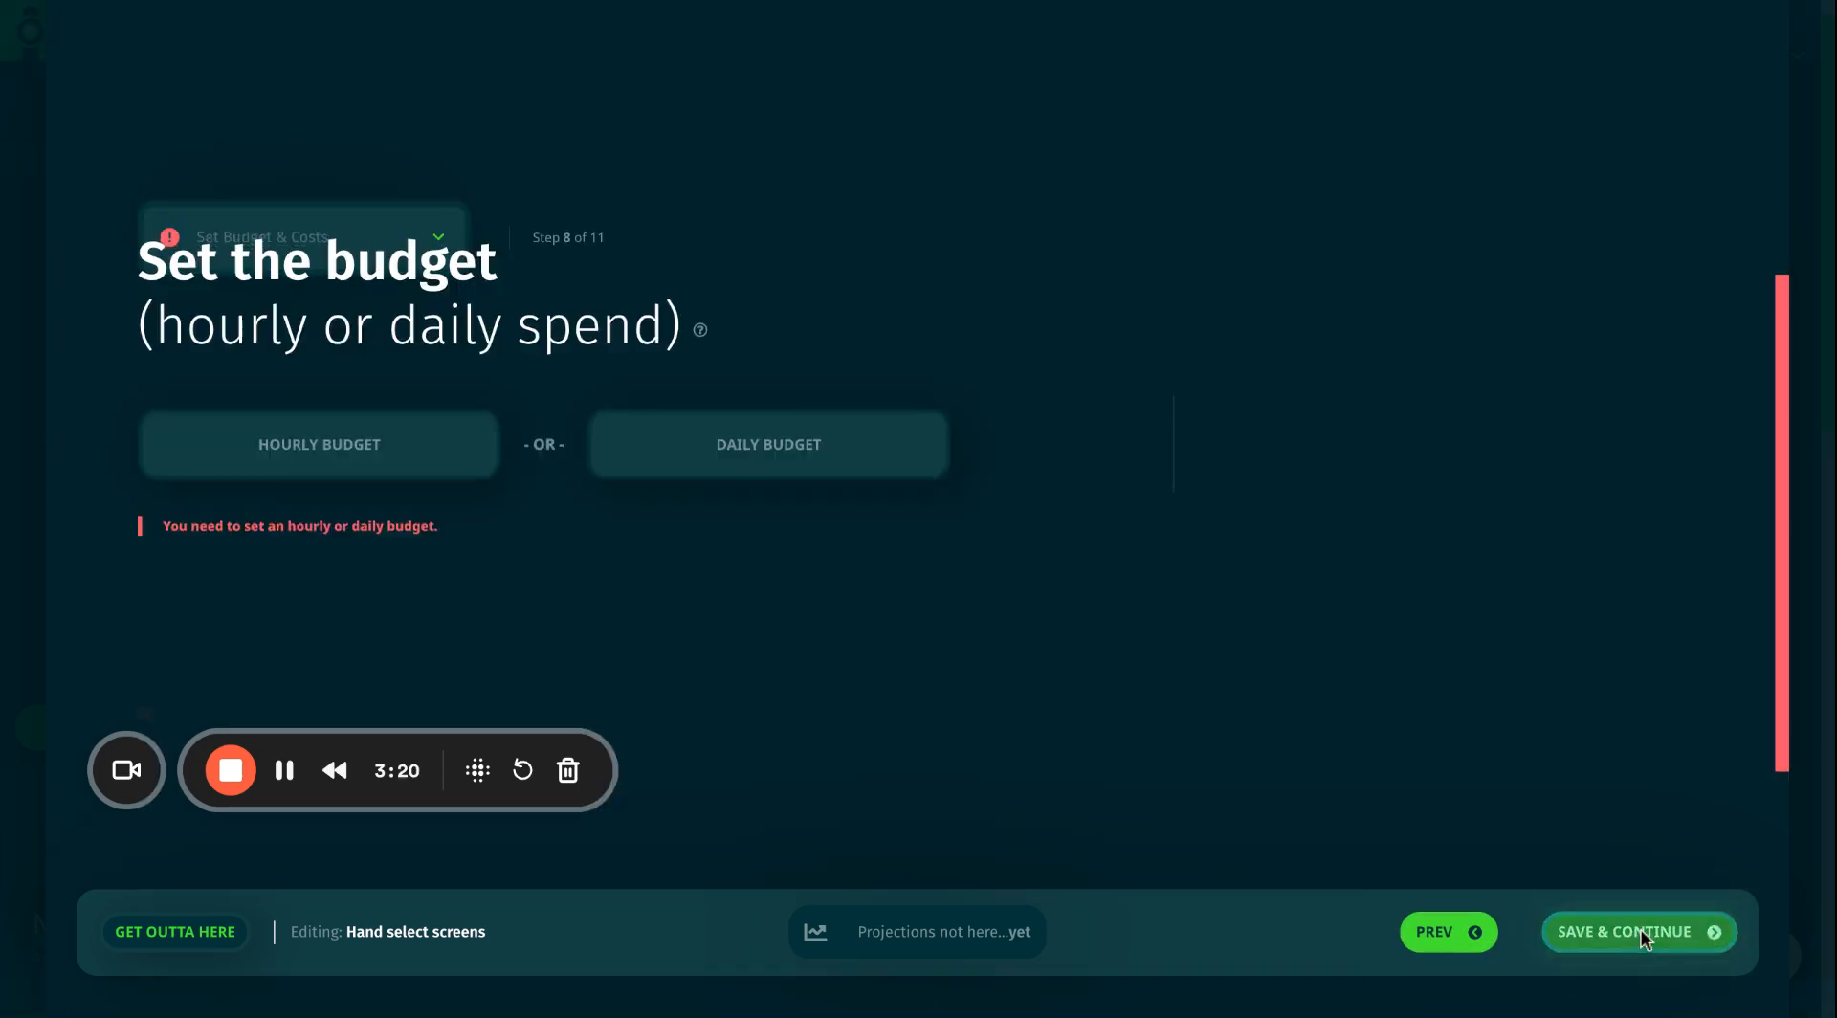
- Choose an hourly budget, enter NZ$140 and replace it with NZ$200
{"action": "left_click", "coordinate": [365, 575]}
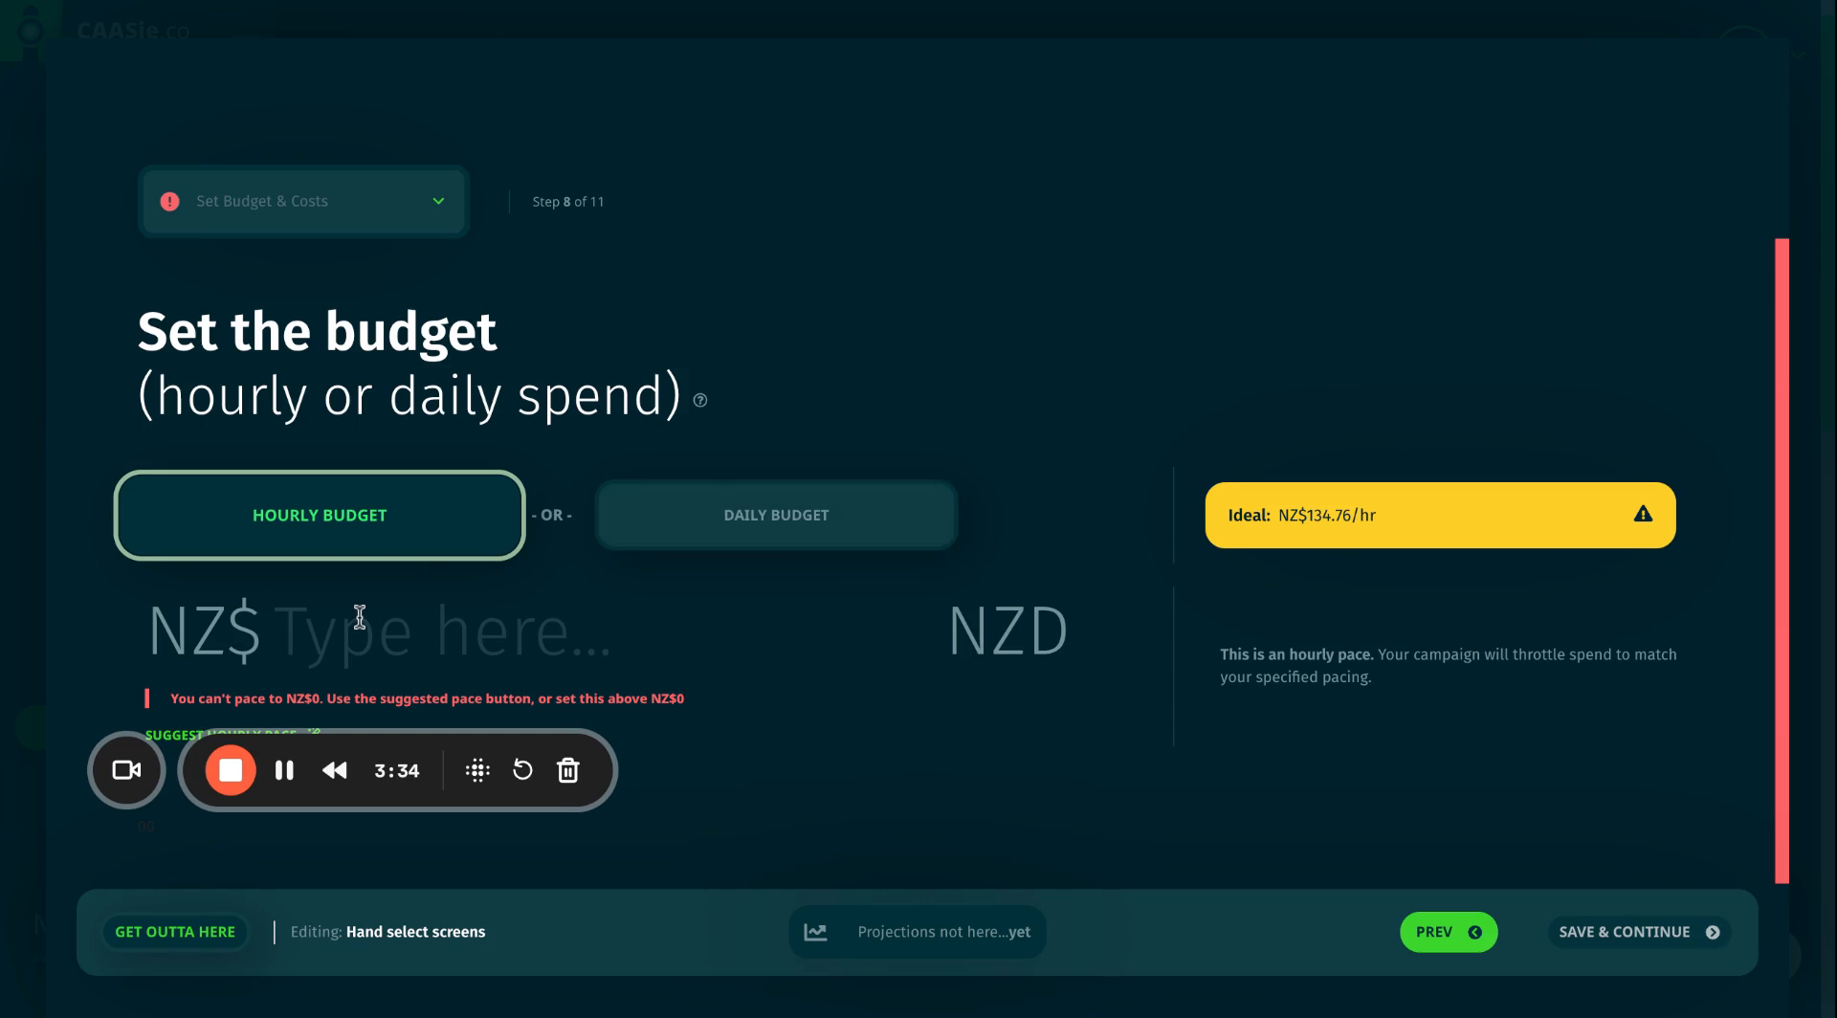
{"action": "scroll", "coordinate": [603, 532], "scroll_direction": "down", "scroll_amount": 1}
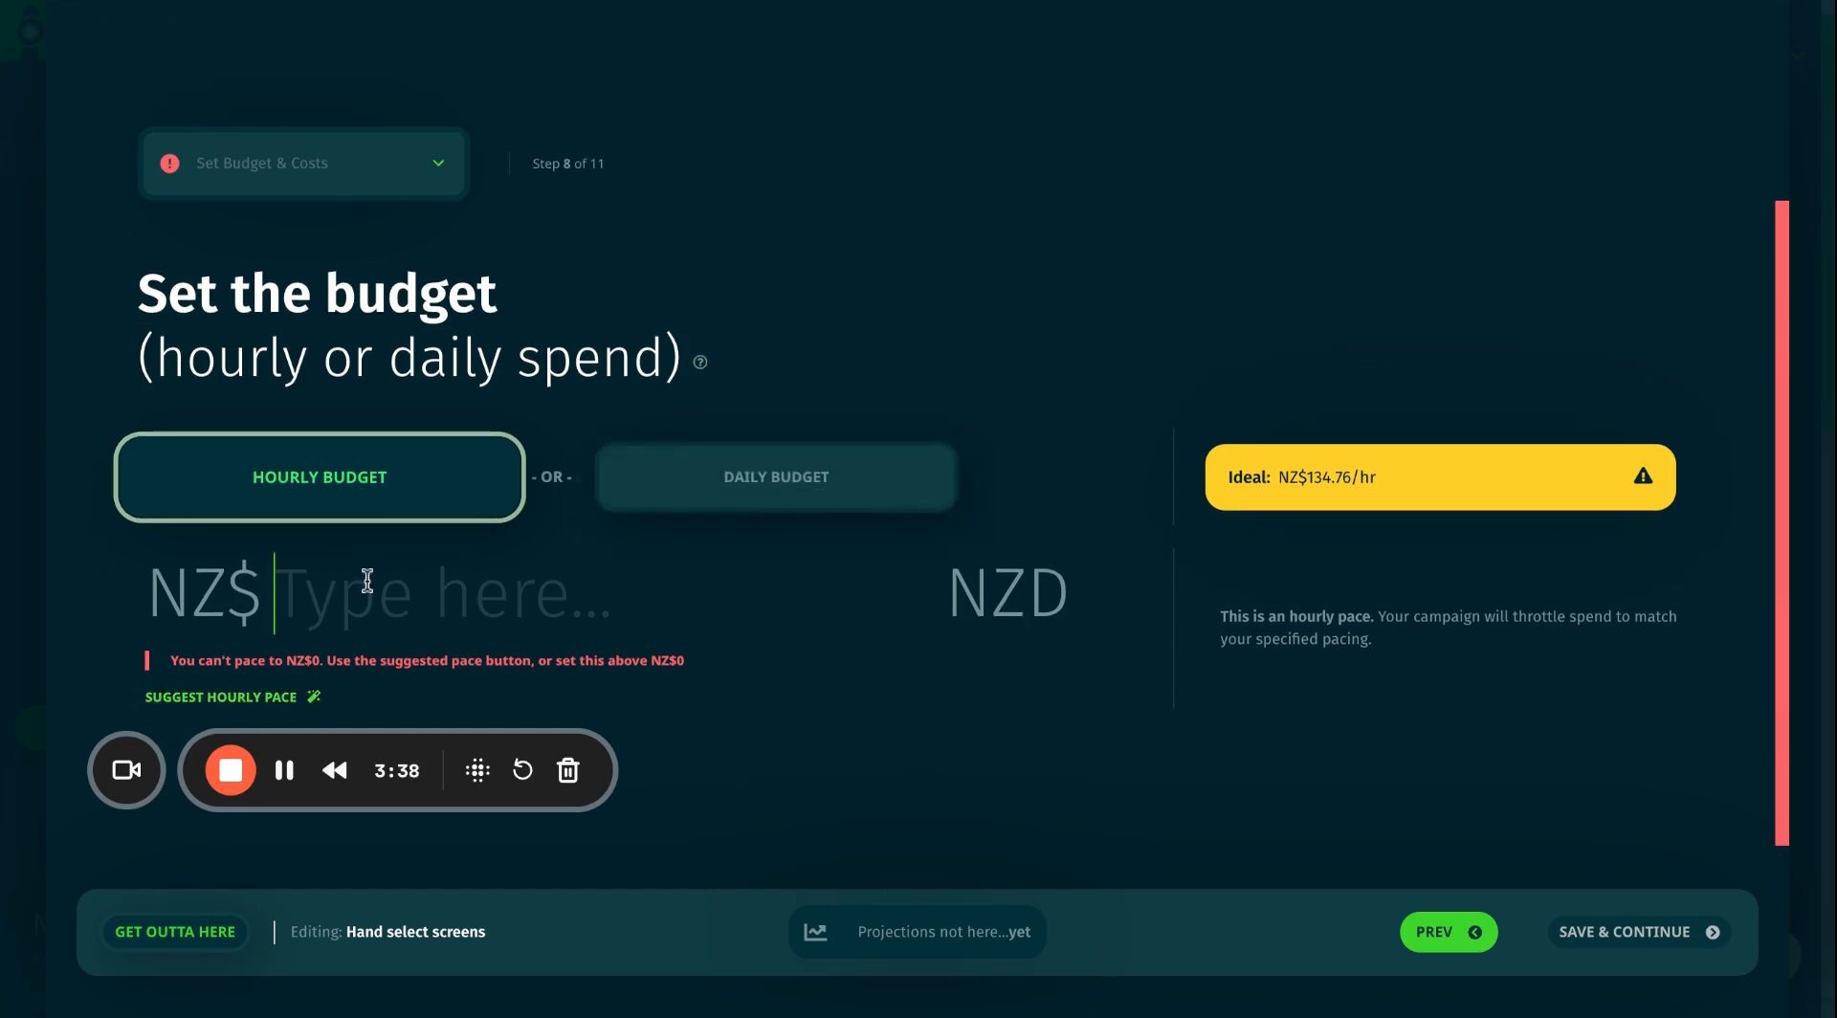
{"action": "type", "text": "140"}
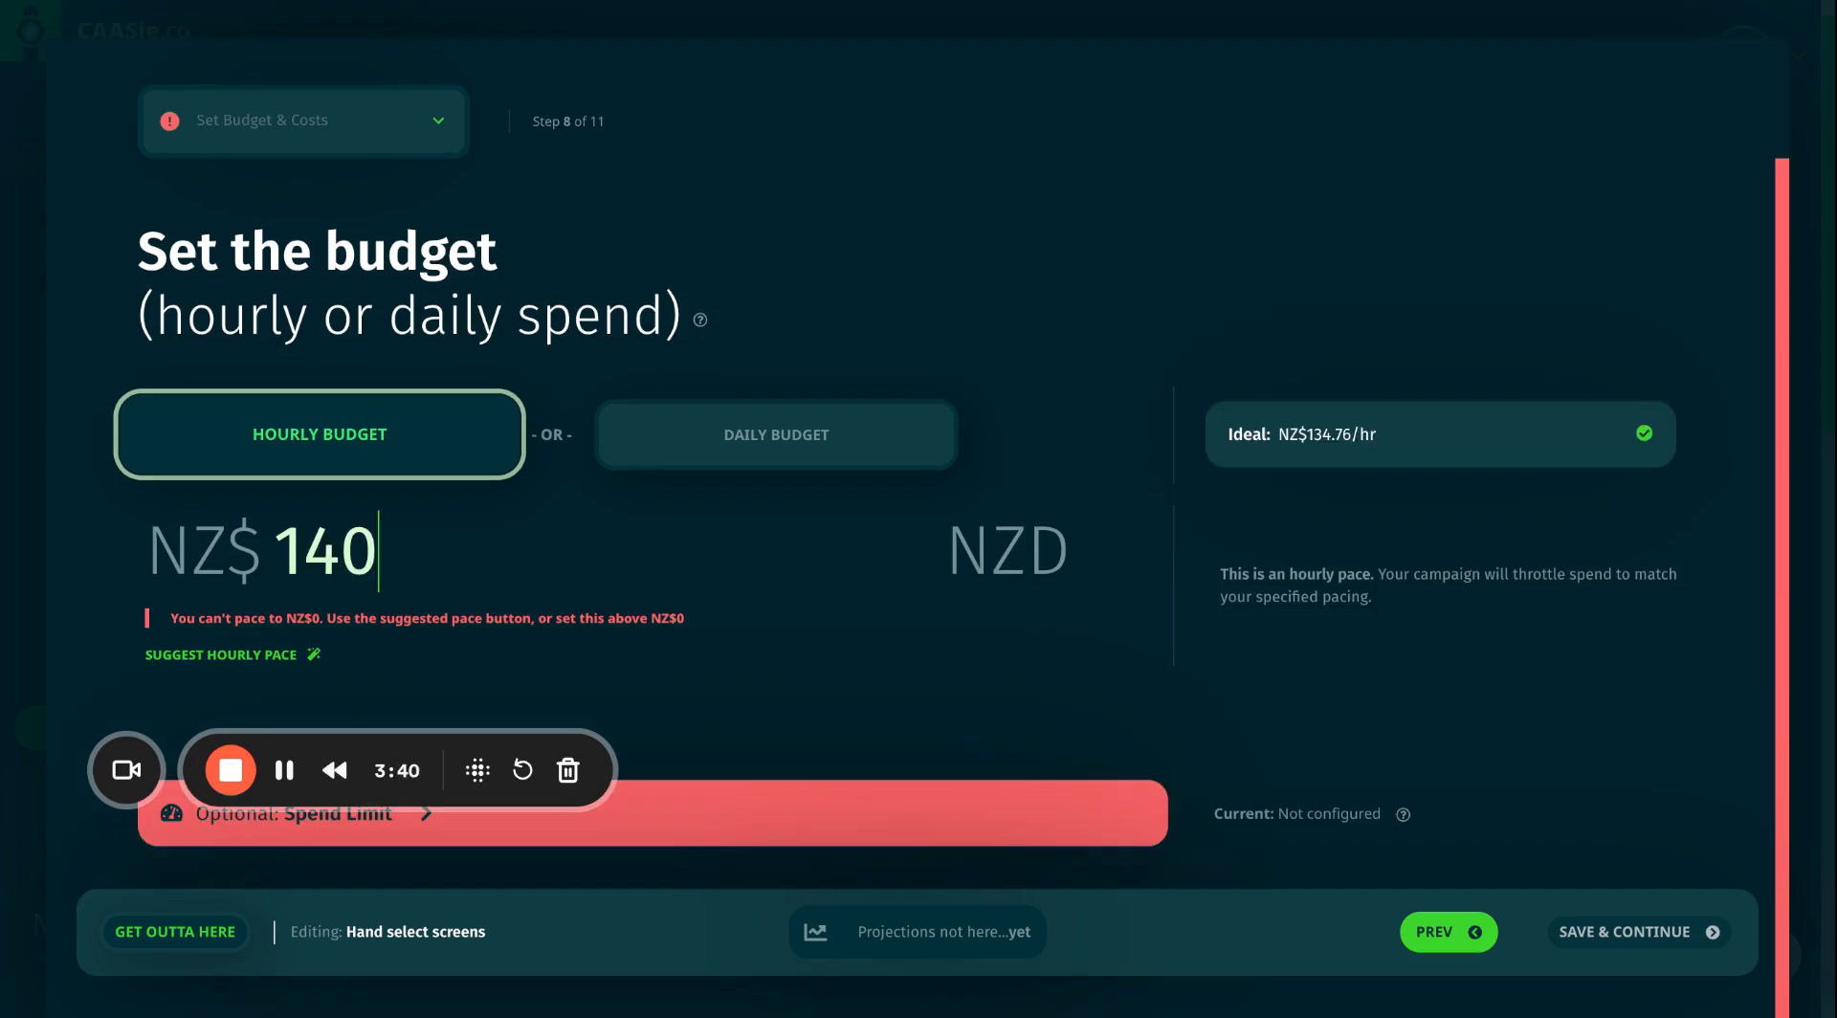
{"action": "left_click_drag", "start_coordinate": [381, 551], "coordinate": [273, 546]}
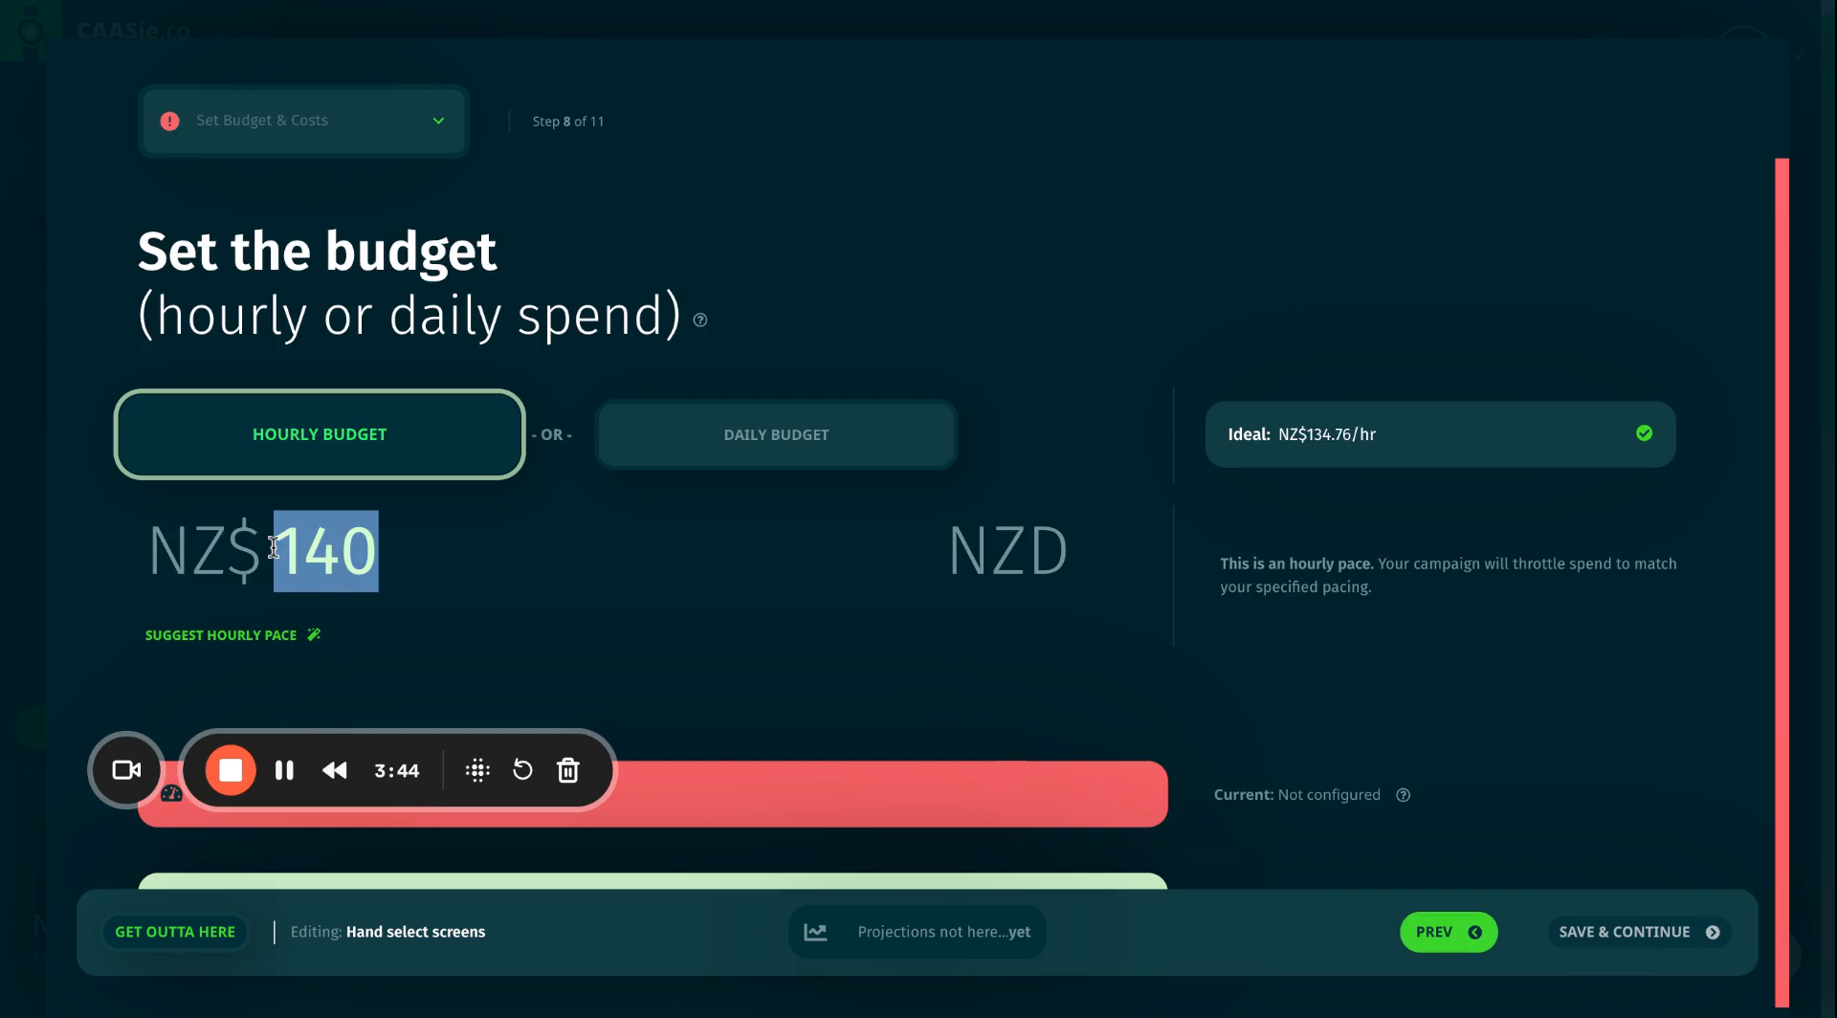
{"action": "type", "text": "200"}
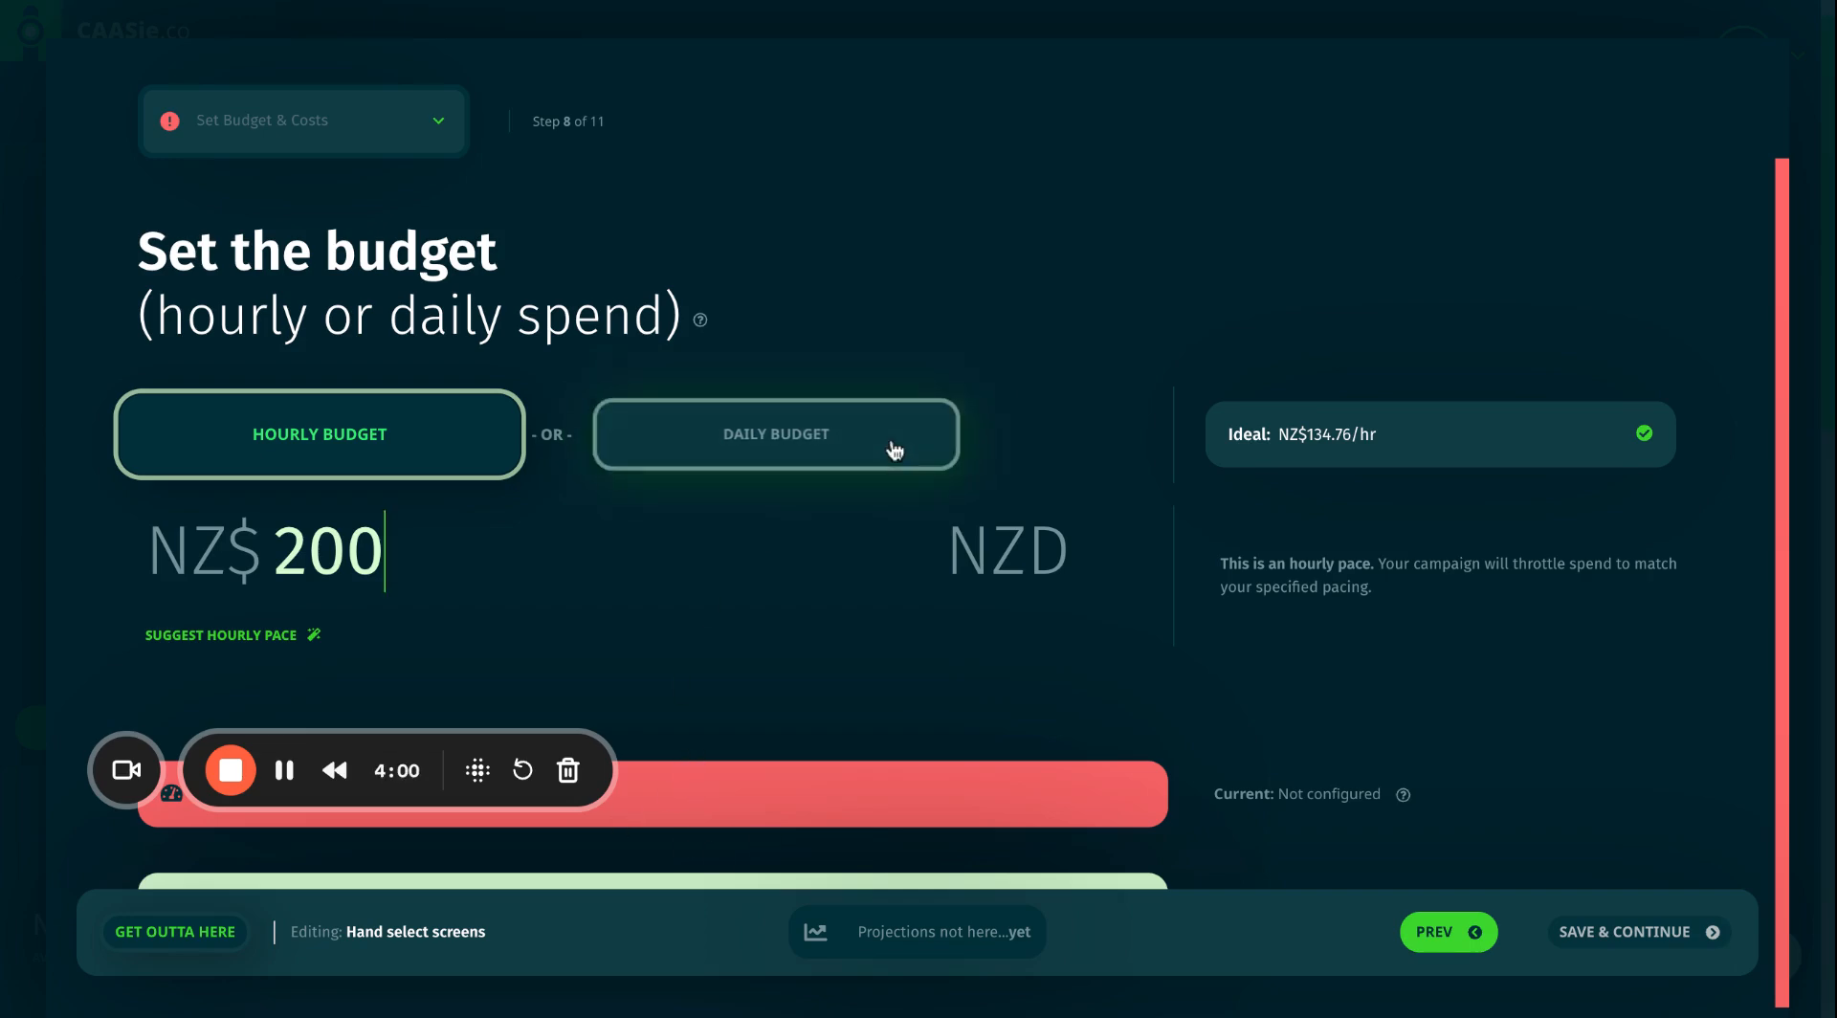
- Open the optional spend limit settings and set a total campaign limit of NZ$1000
{"action": "scroll", "coordinate": [947, 353], "scroll_direction": "down", "scroll_amount": 1}
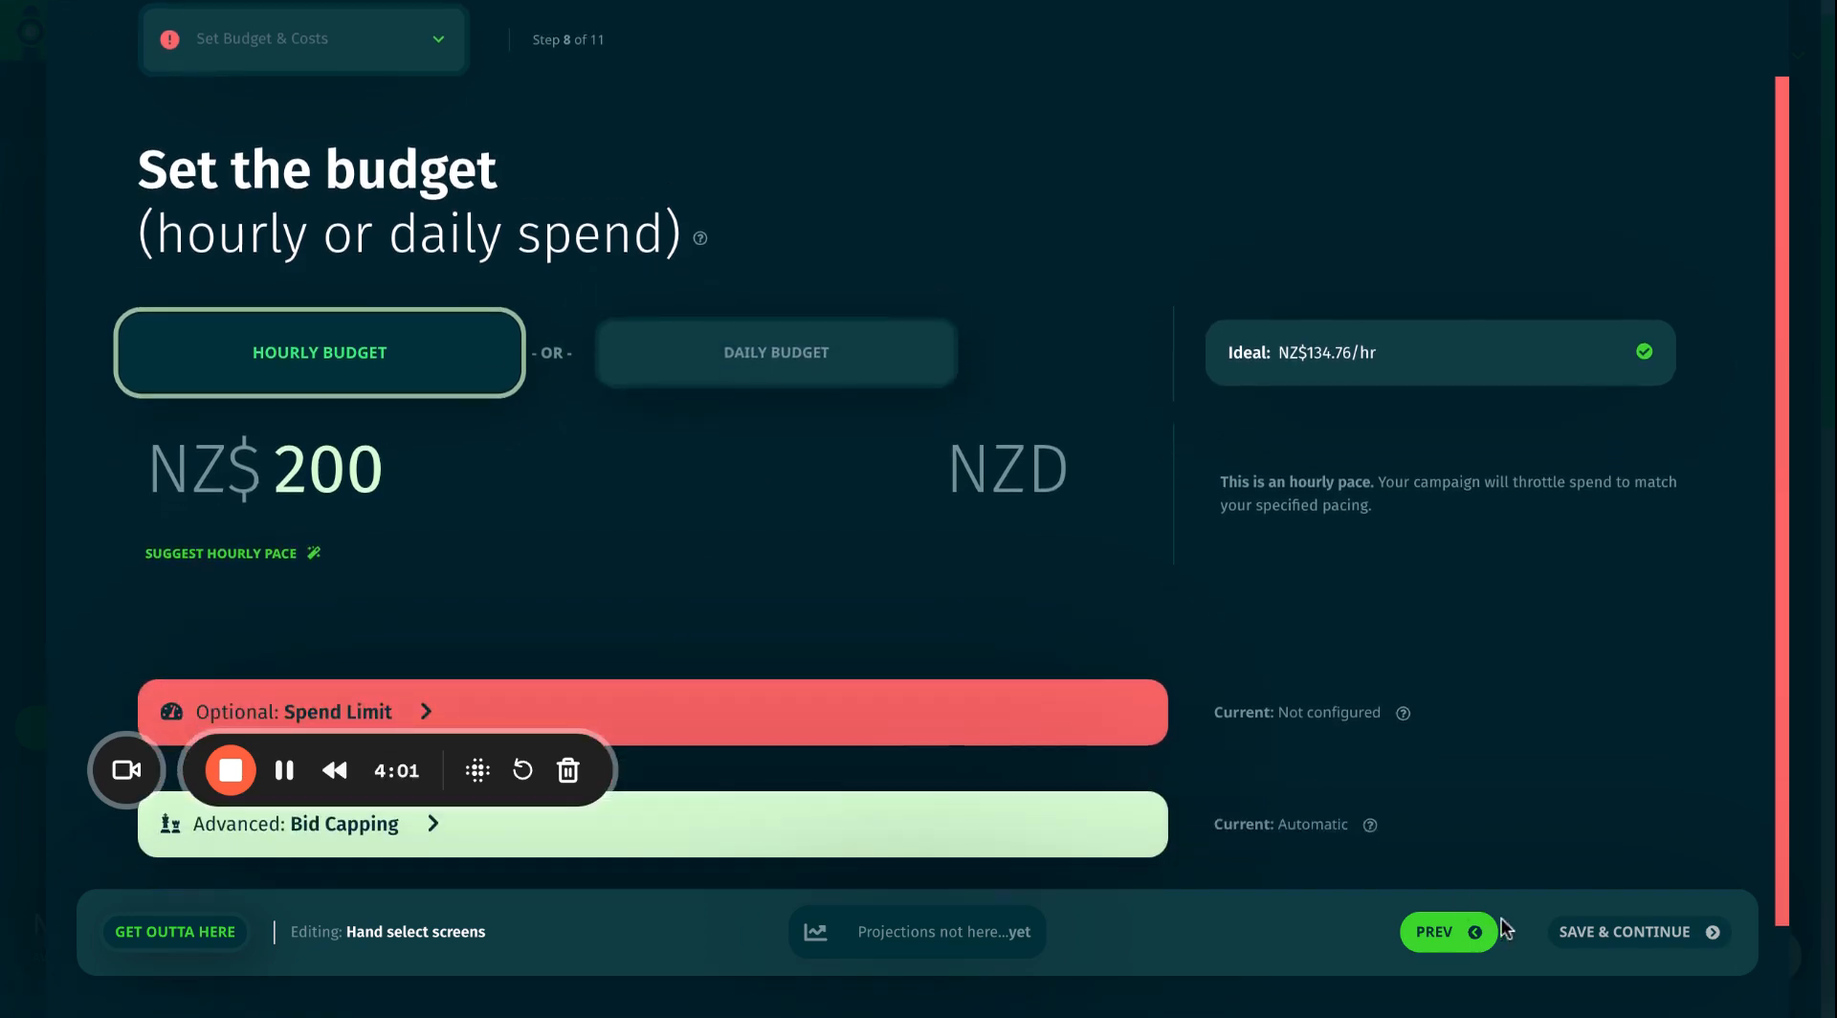
{"action": "left_click", "coordinate": [912, 725]}
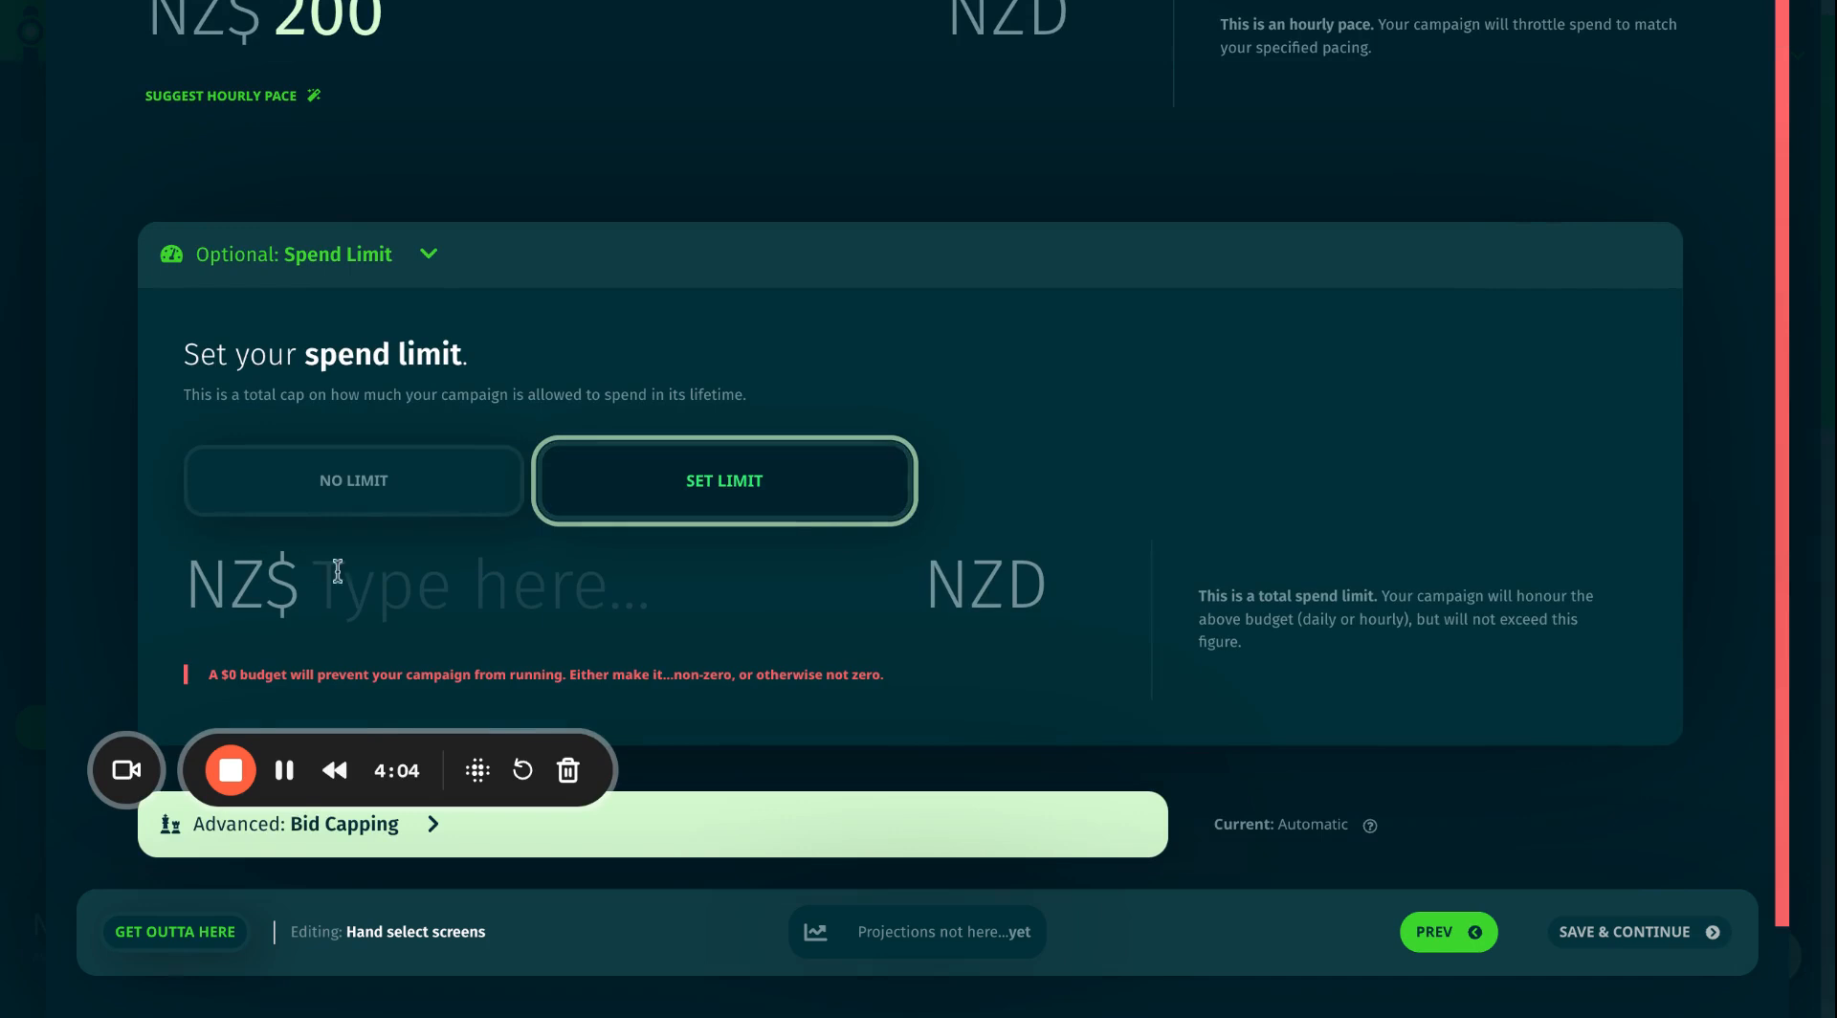
{"action": "left_click", "coordinate": [412, 592]}
{"action": "type", "text": "1000"}
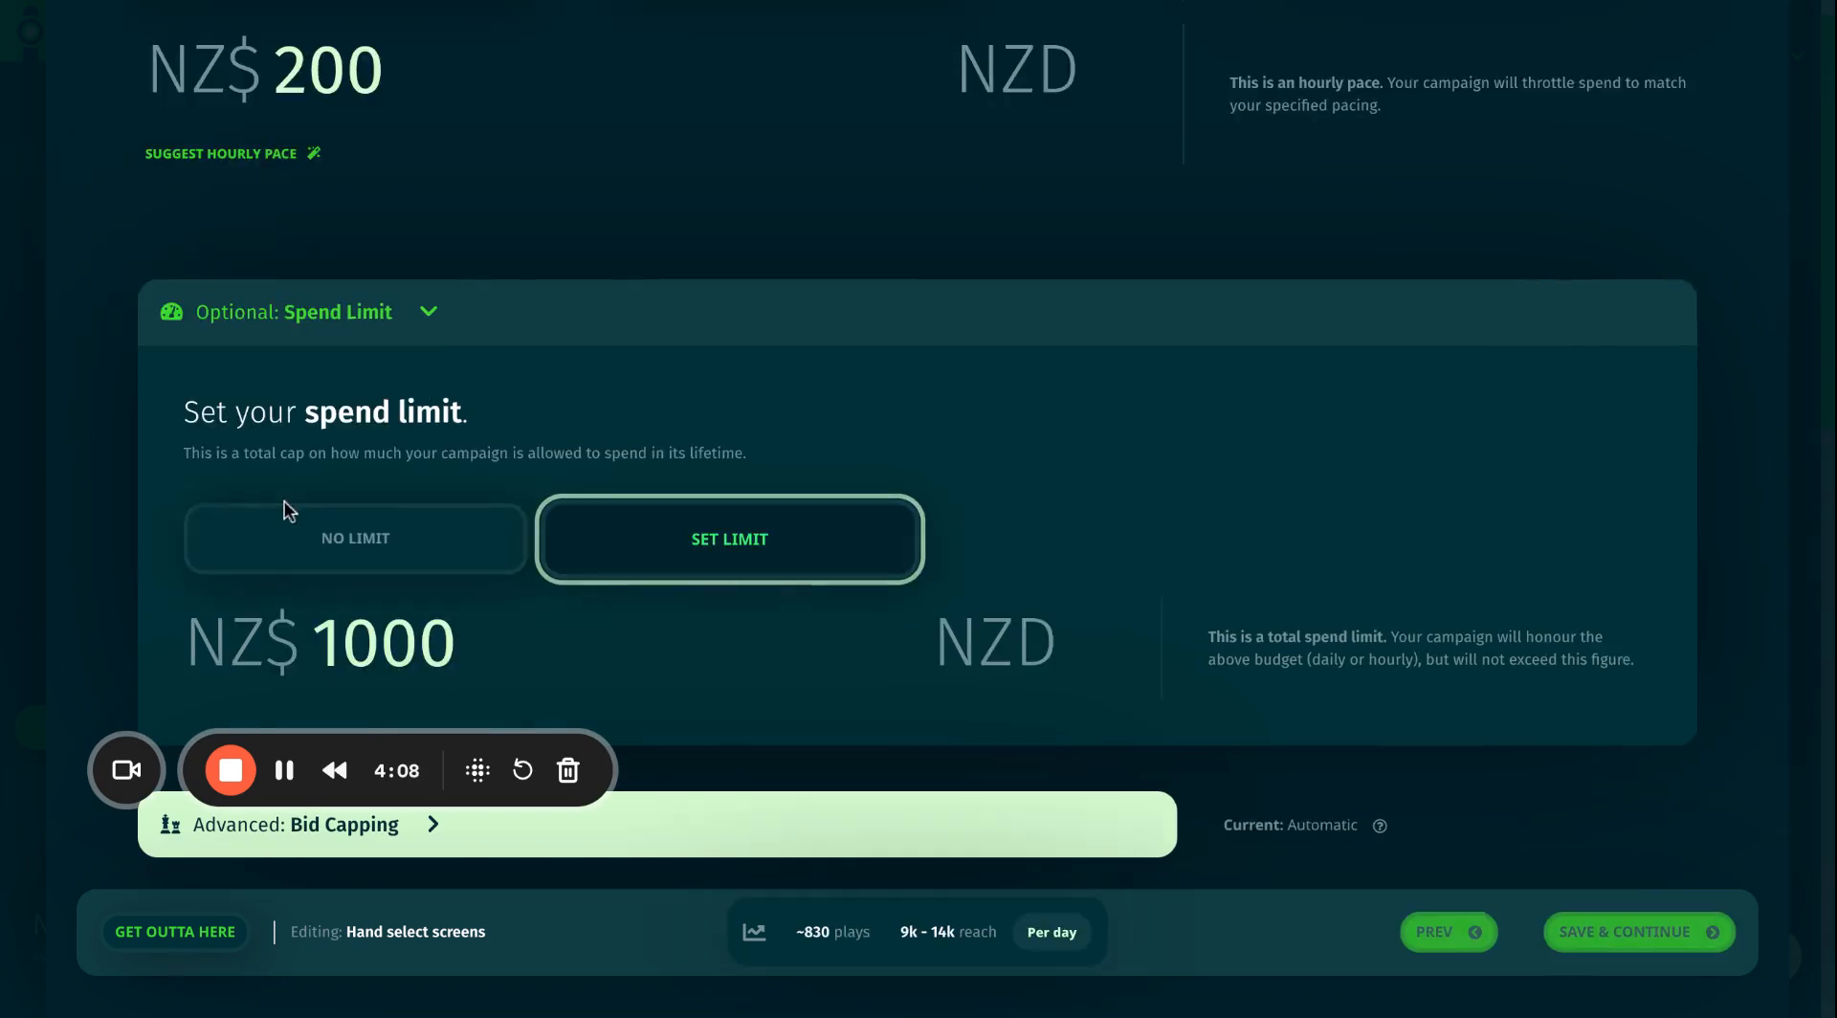
- Try the No Limit option, return to Set Limit with a spend limit of NZ$10000 and save the budget settings
{"action": "left_click", "coordinate": [362, 542]}
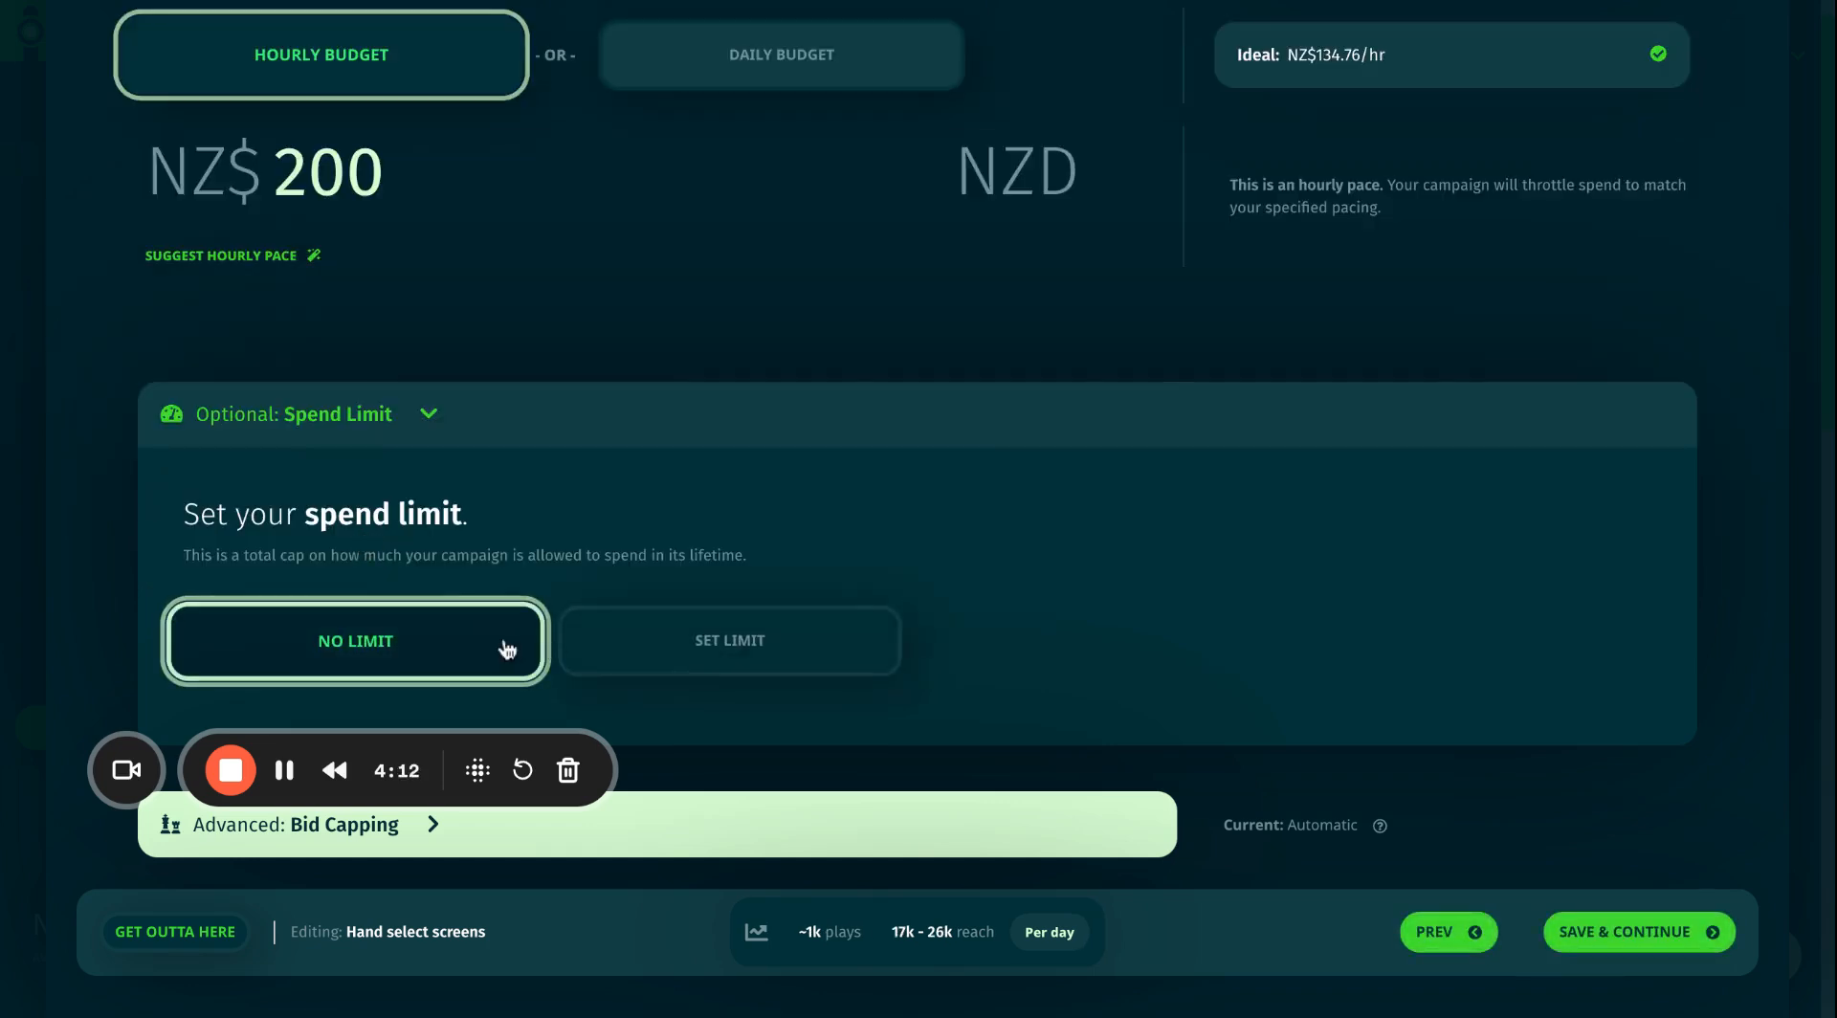
{"action": "left_click", "coordinate": [786, 654]}
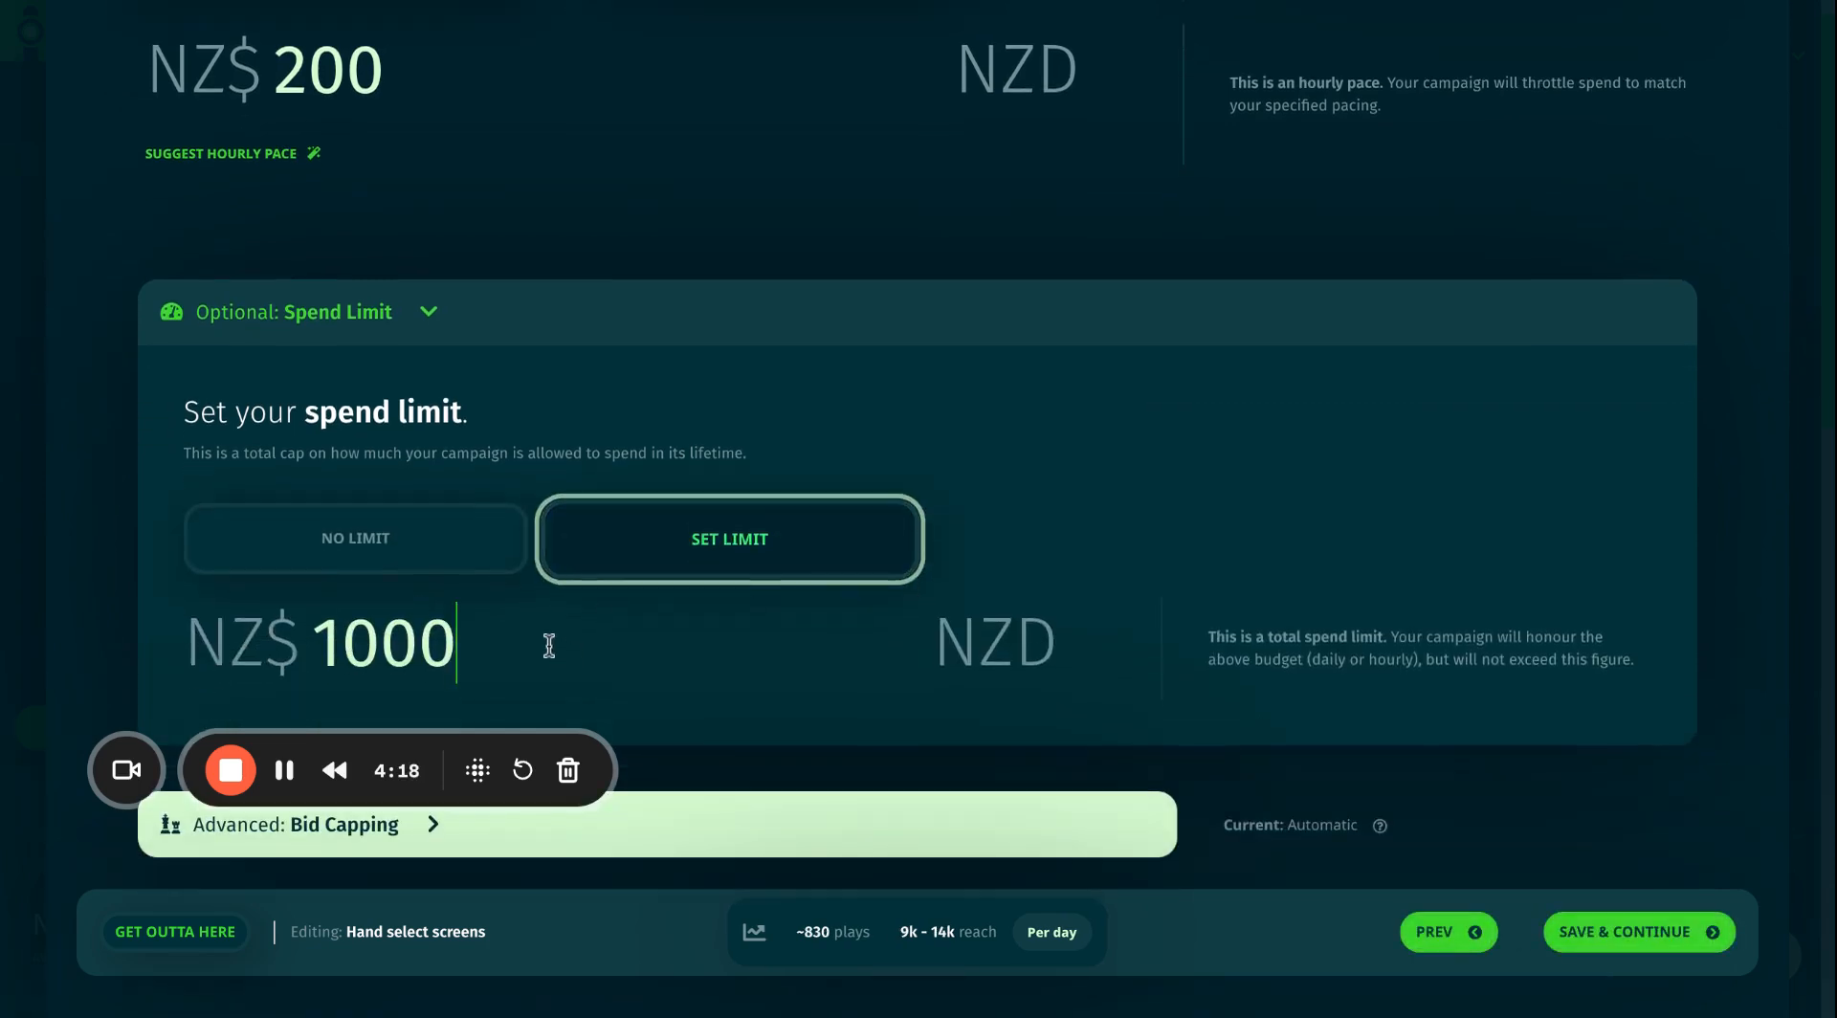
{"action": "type", "text": "0"}
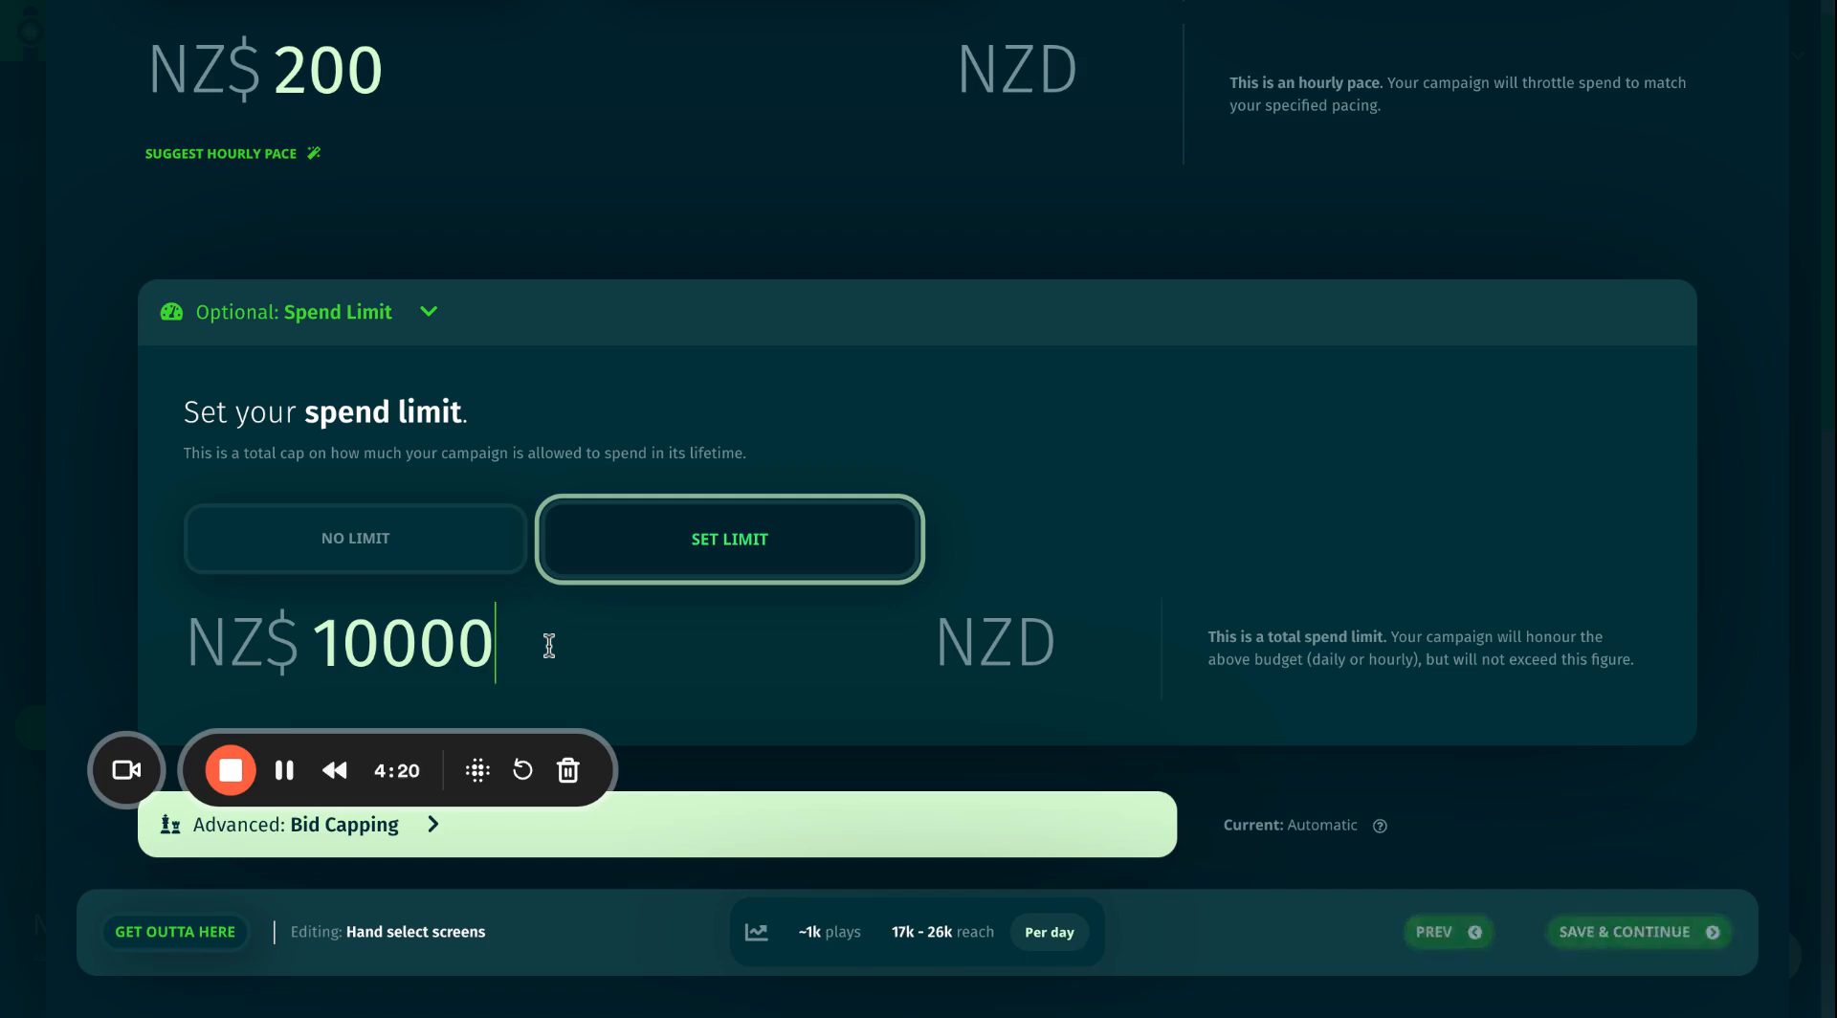
{"action": "left_click", "coordinate": [1639, 938]}
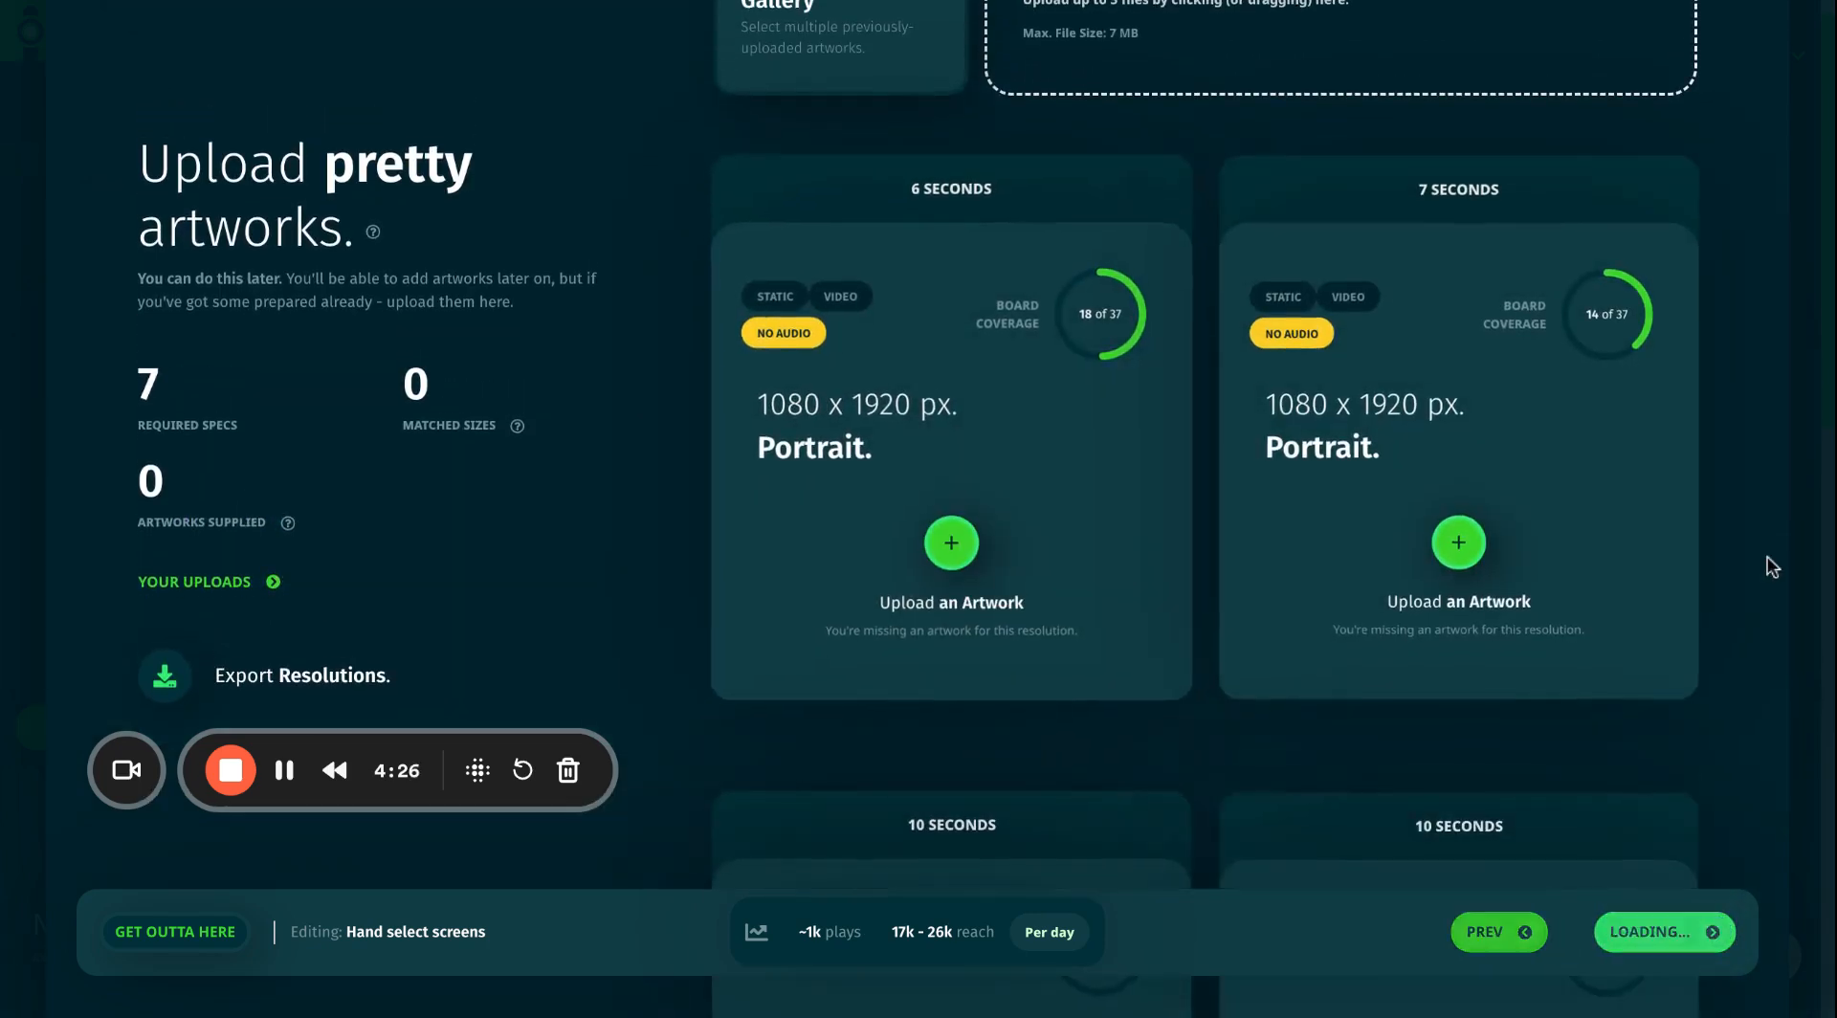
- Review the durations and resolutions required for the artworks and continue to the campaign summary without uploading any
{"action": "scroll", "coordinate": [1760, 531], "scroll_direction": "down", "scroll_amount": 2}
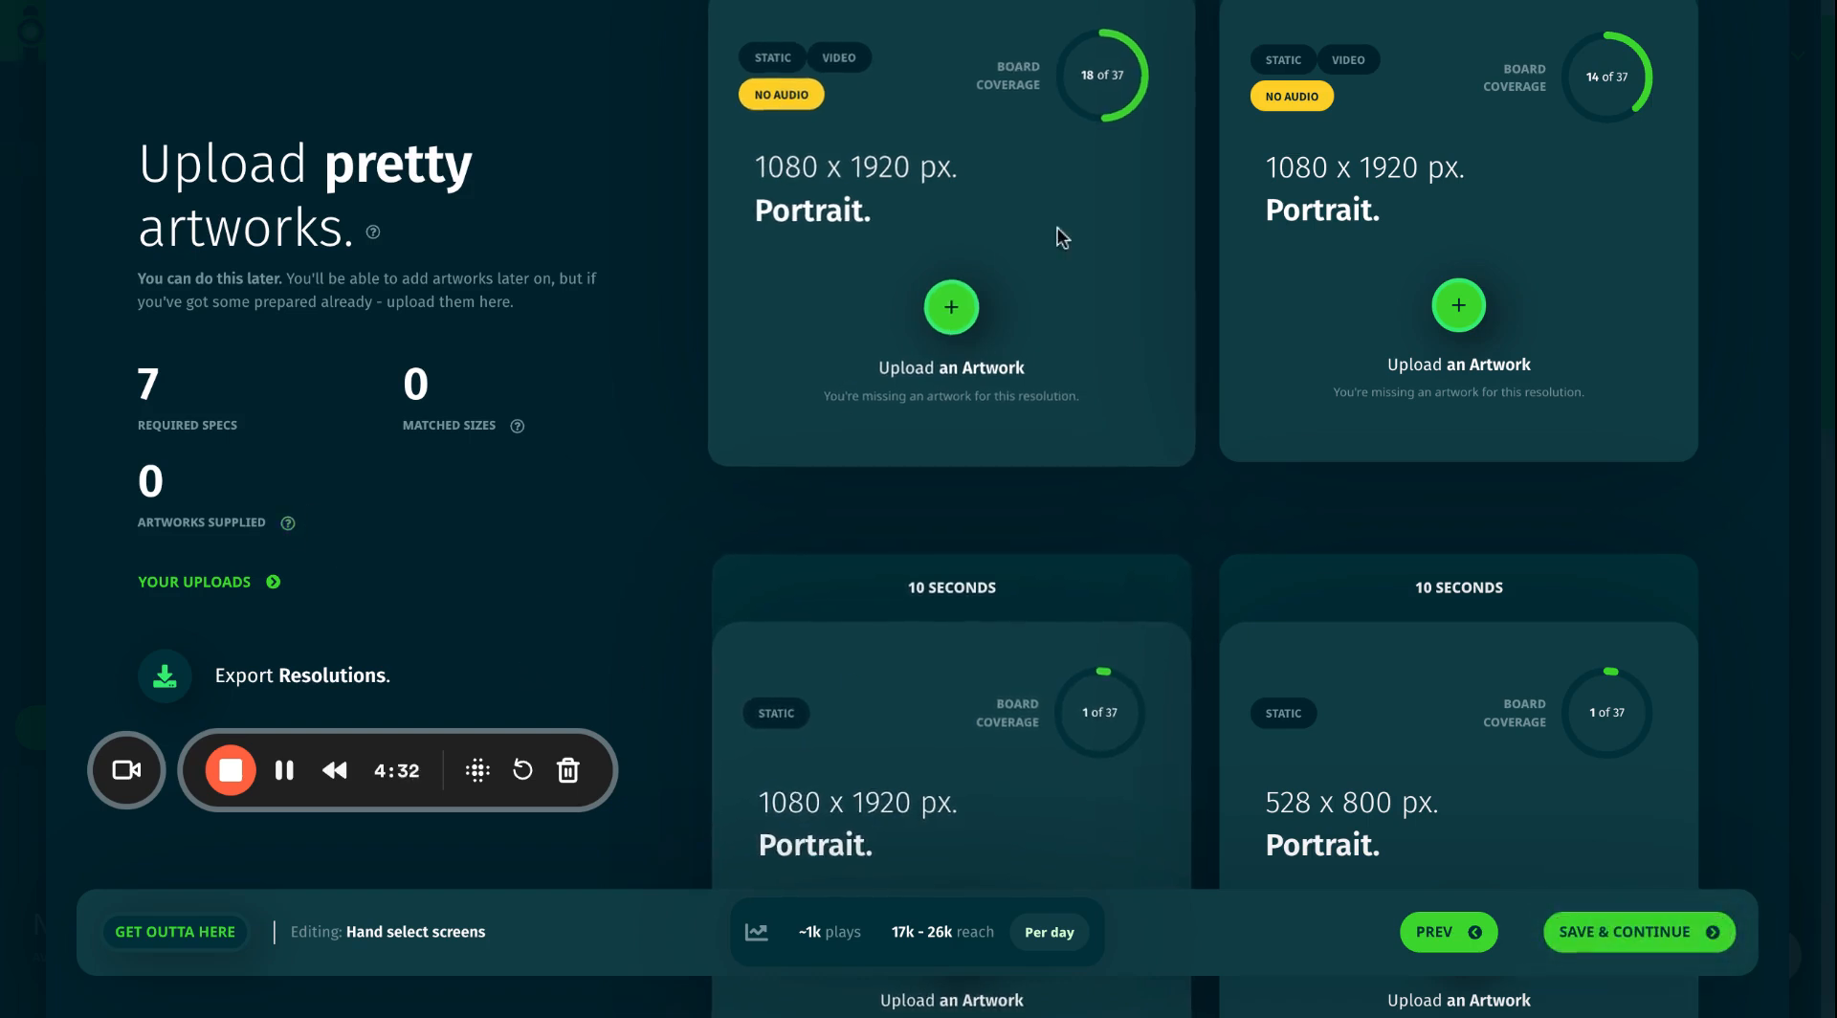
{"action": "scroll", "coordinate": [1479, 412], "scroll_direction": "up", "scroll_amount": 2}
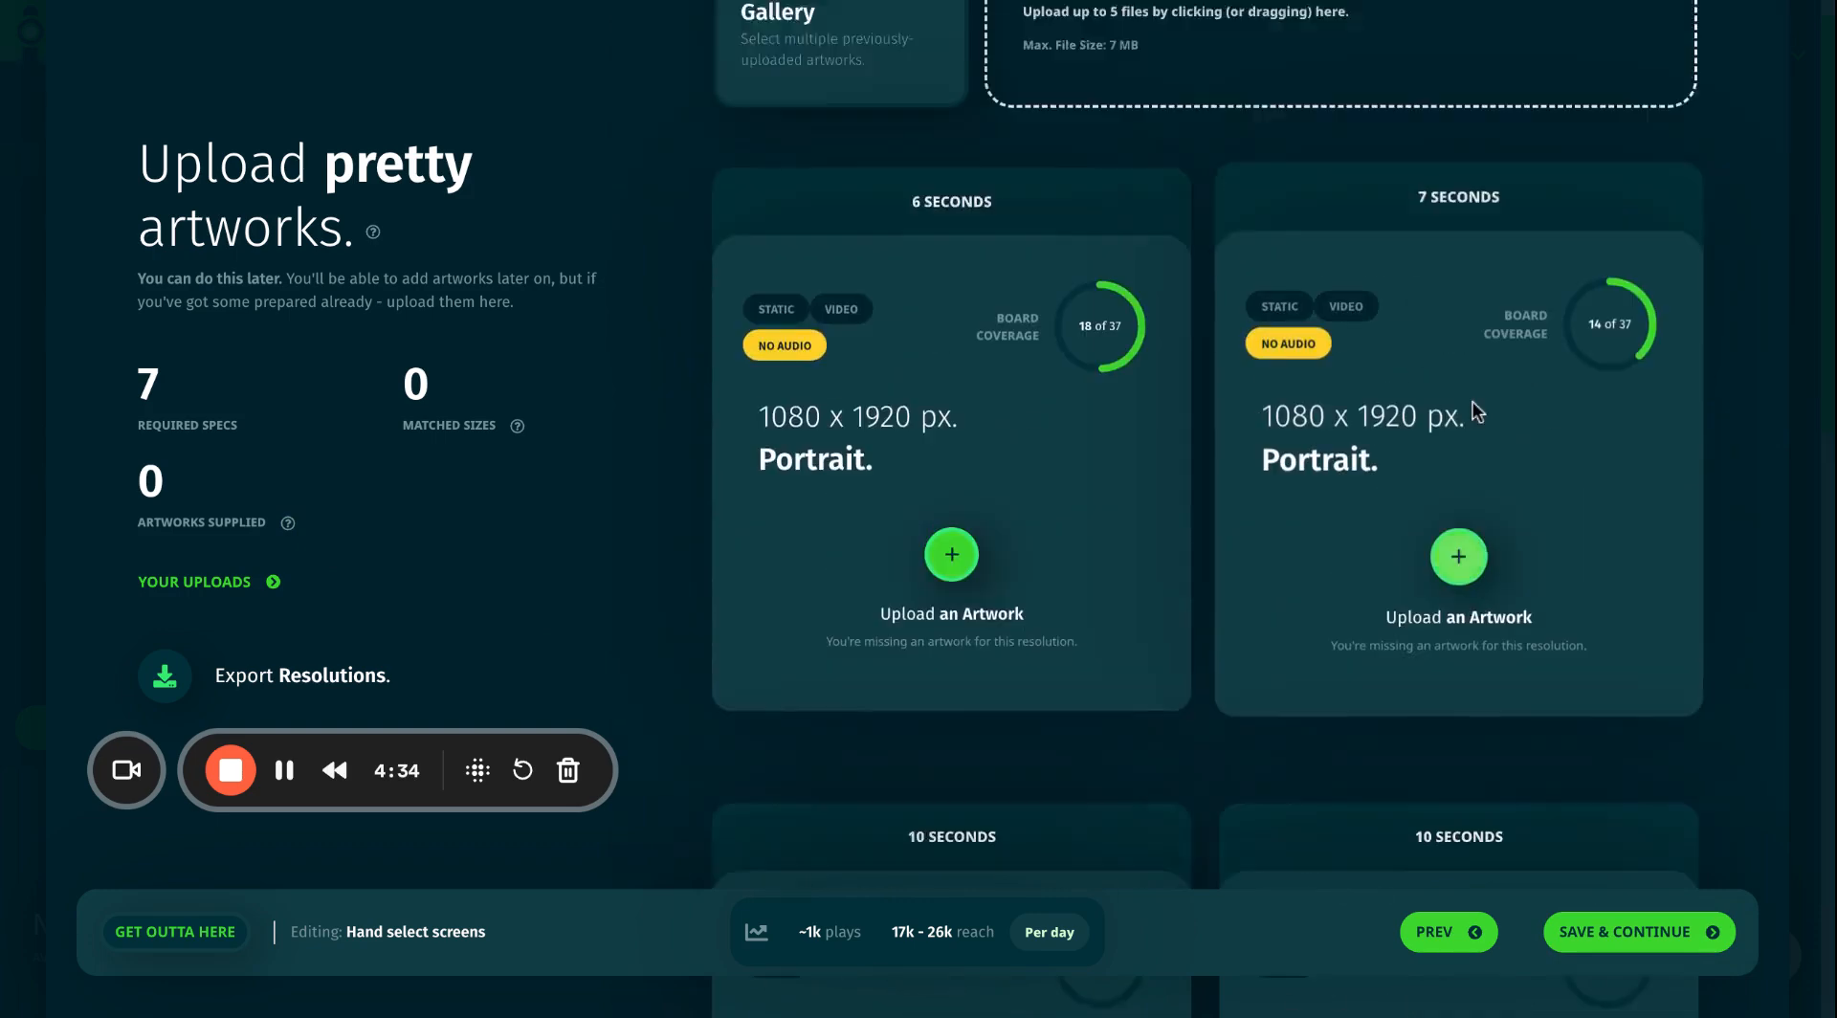
{"action": "scroll", "coordinate": [1474, 412], "scroll_direction": "up", "scroll_amount": 1}
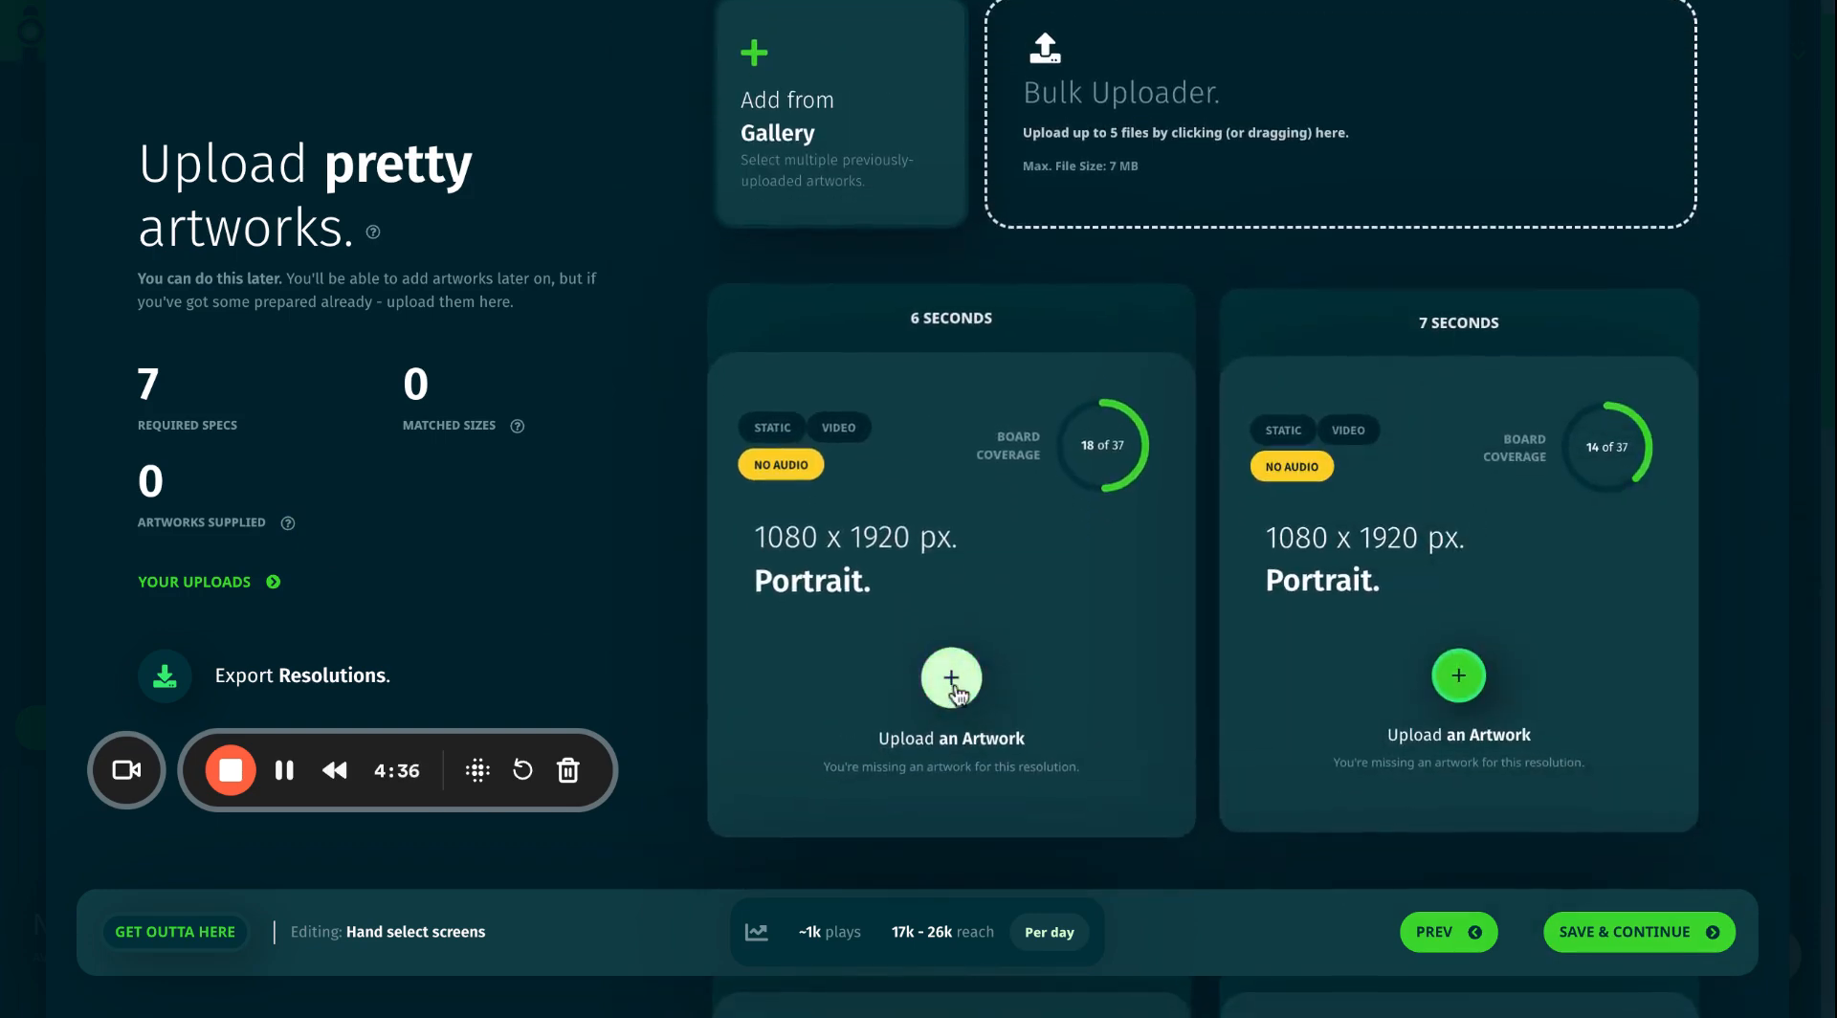
{"action": "scroll", "coordinate": [966, 706], "scroll_direction": "down", "scroll_amount": 1}
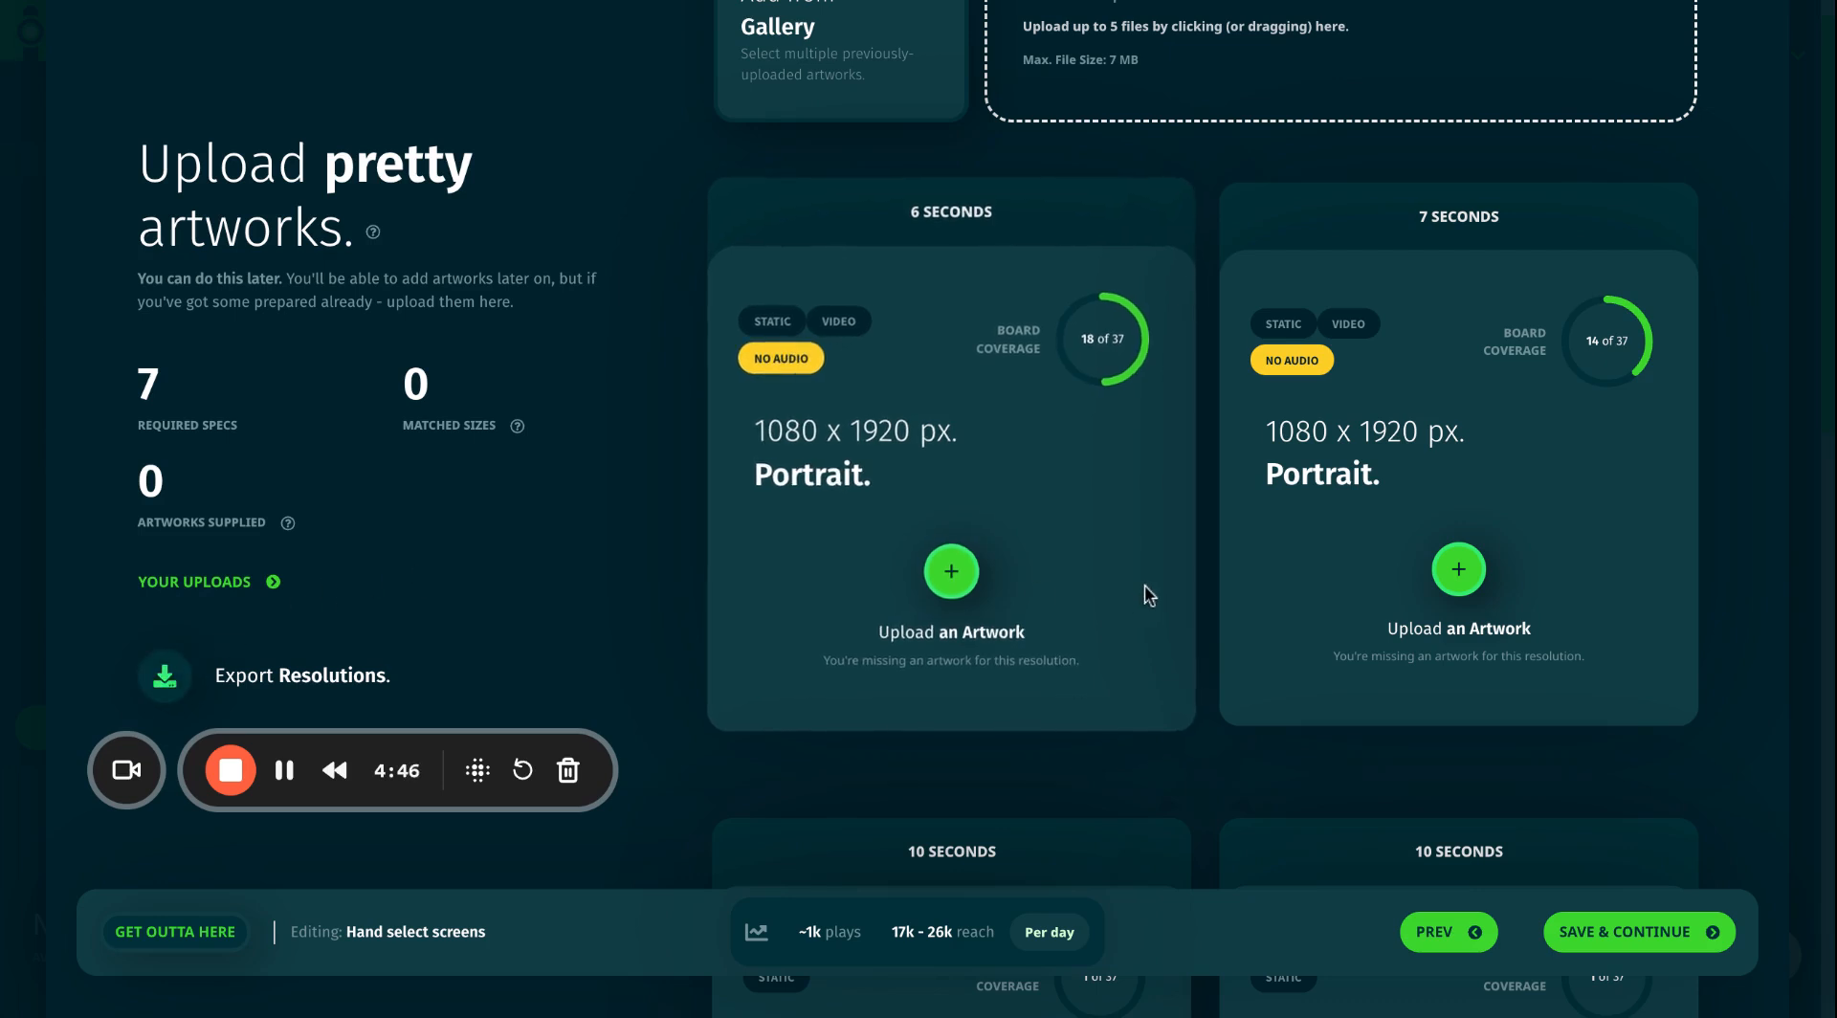
{"action": "scroll", "coordinate": [1151, 588], "scroll_direction": "up", "scroll_amount": 2}
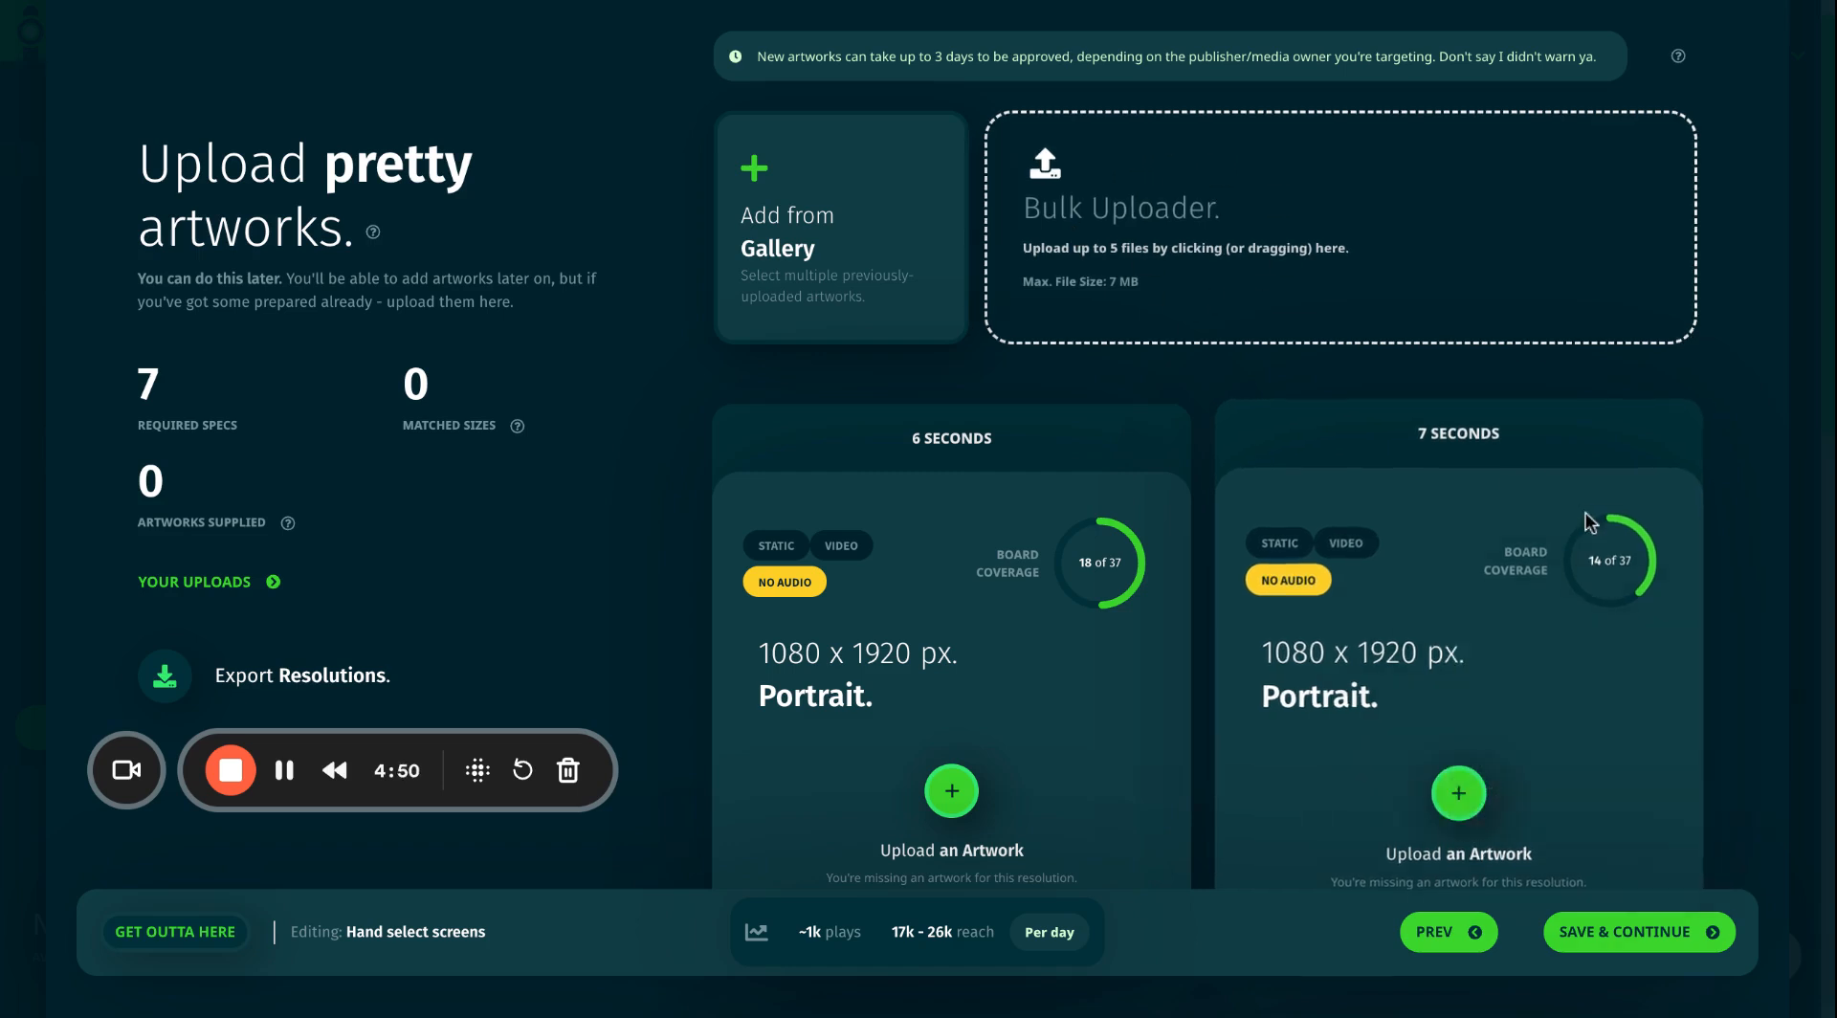
{"action": "scroll", "coordinate": [1598, 555], "scroll_direction": "down", "scroll_amount": 2}
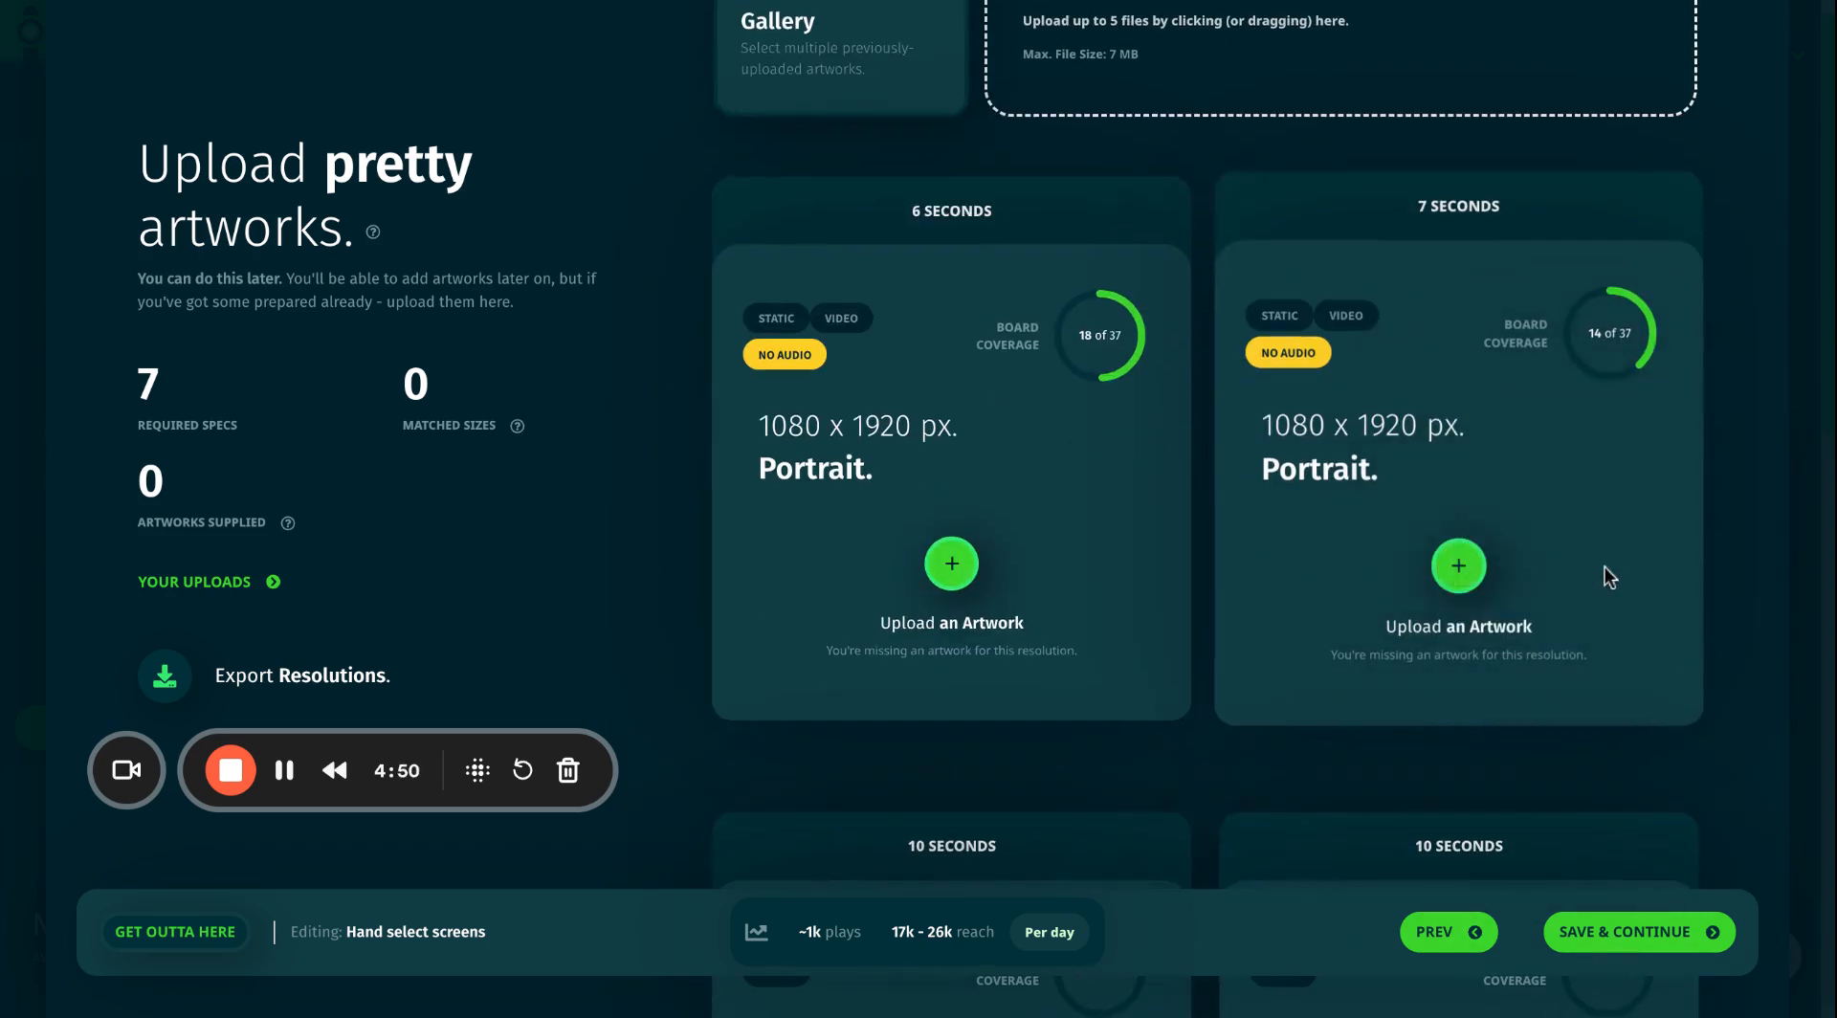
{"action": "left_click", "coordinate": [1597, 943]}
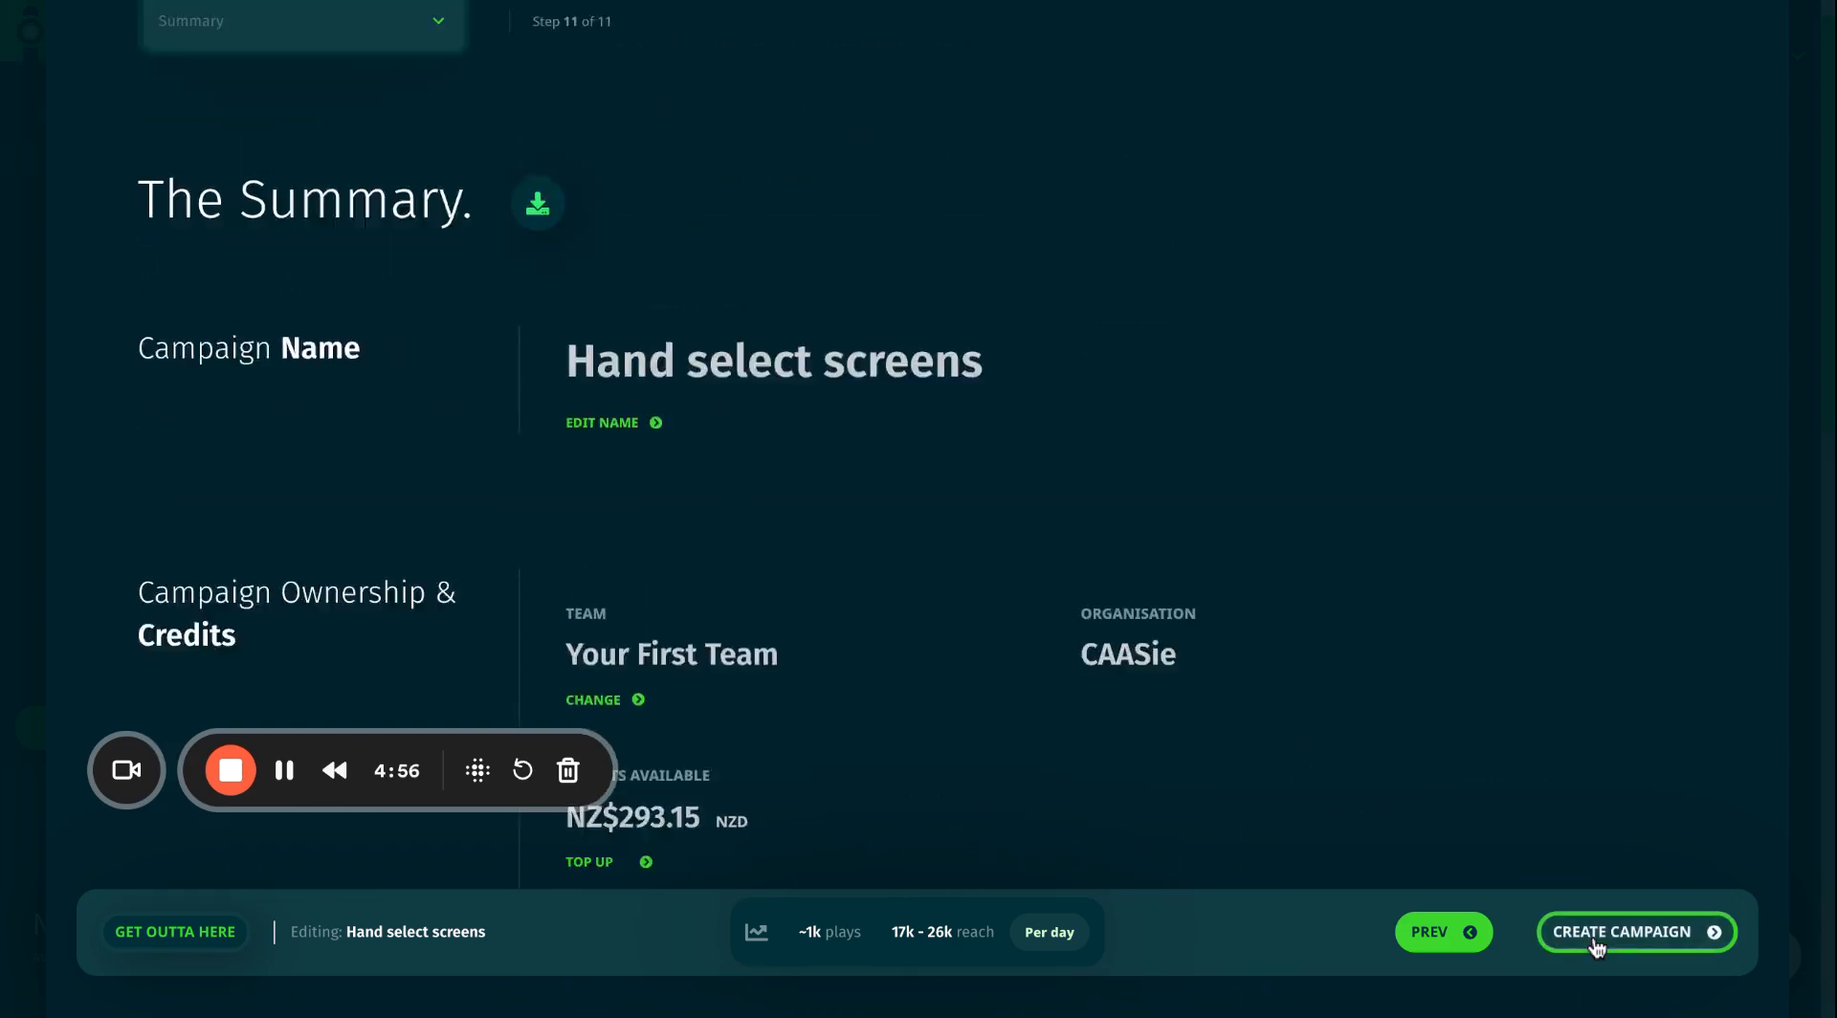
- Review the campaign summary, save it to create the campaign, and continue past the notice about it not being live
{"action": "scroll", "coordinate": [1173, 524], "scroll_direction": "down", "scroll_amount": 3}
{"action": "scroll", "coordinate": [1173, 519], "scroll_direction": "down", "scroll_amount": 10}
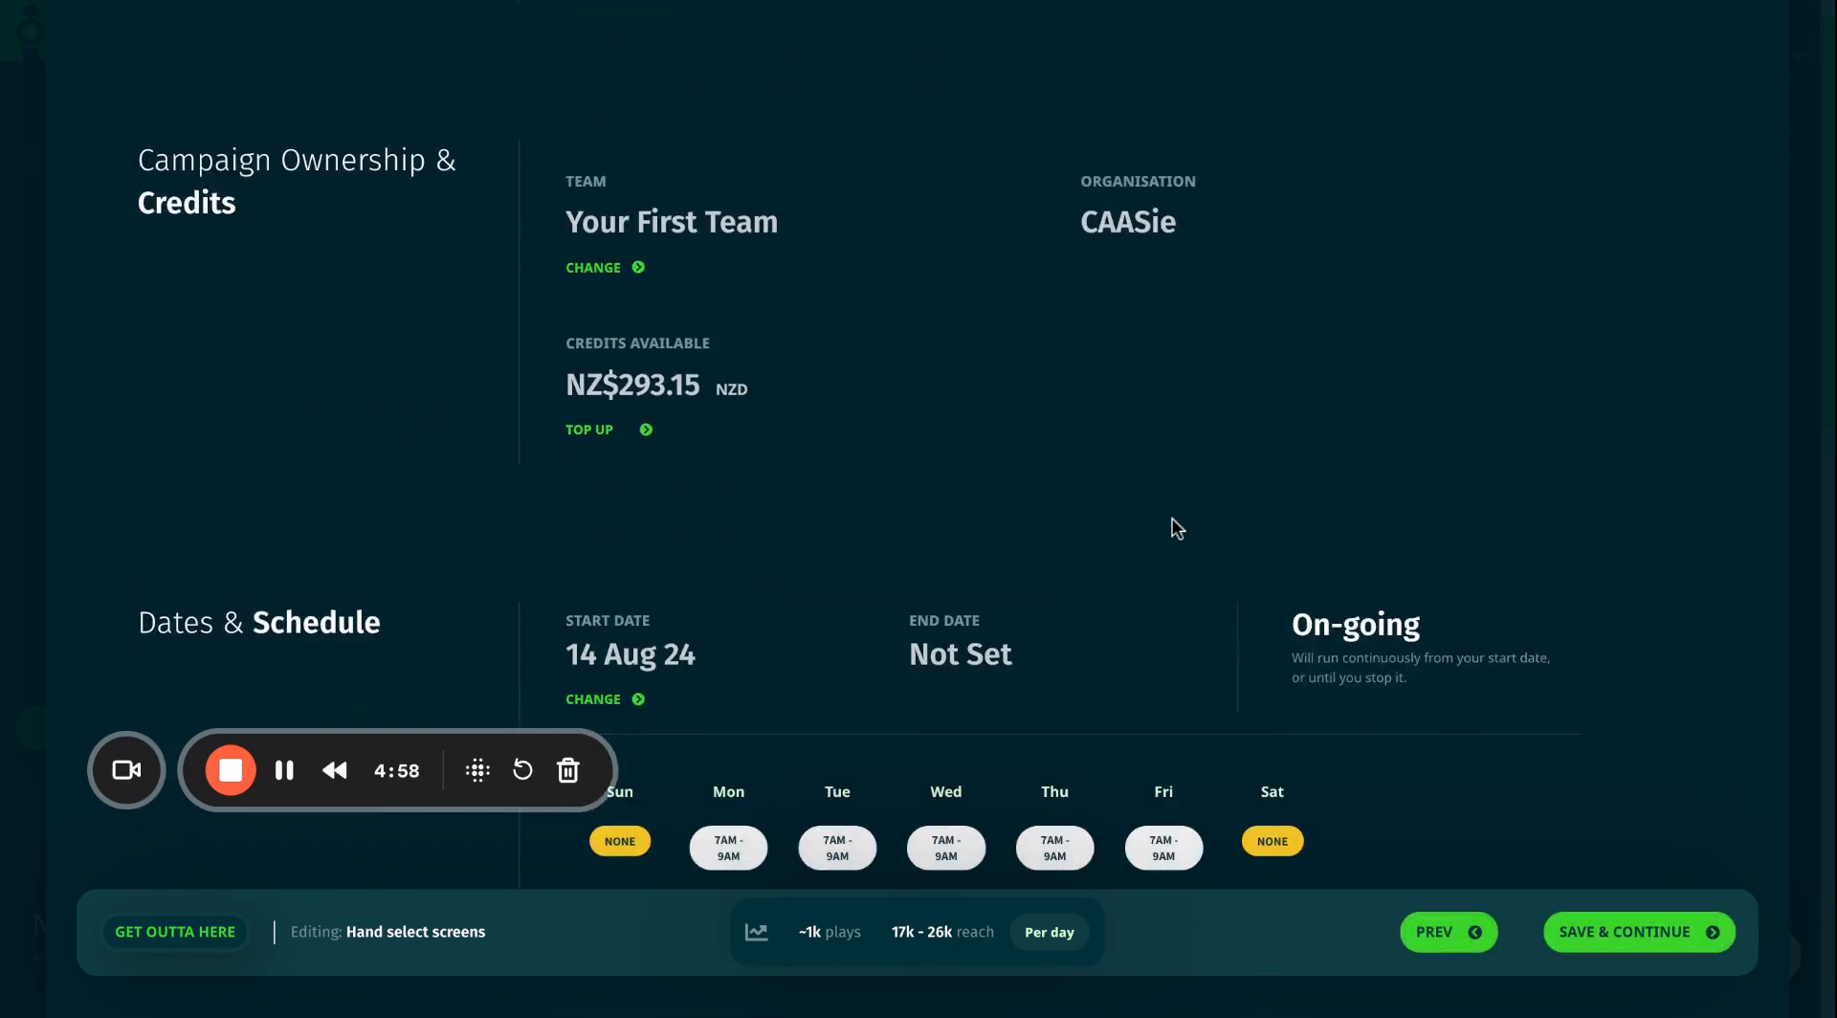
{"action": "scroll", "coordinate": [1181, 546], "scroll_direction": "down", "scroll_amount": 7}
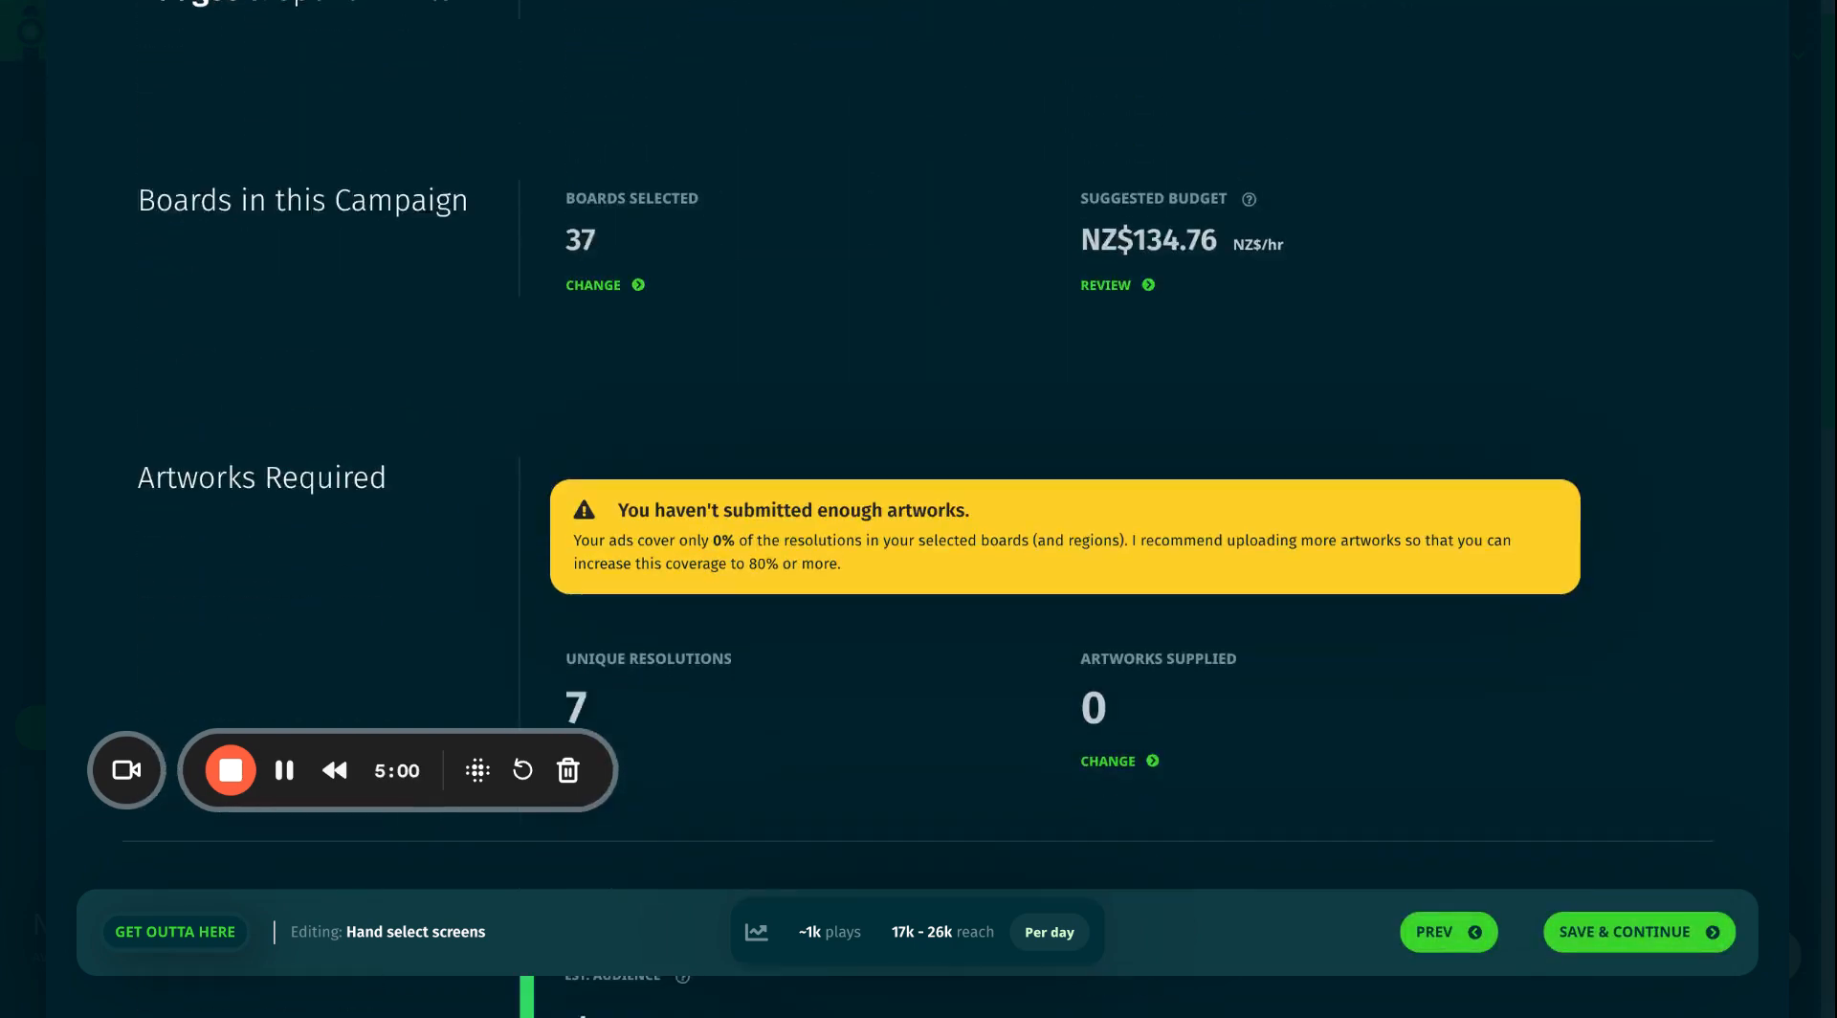
{"action": "left_click", "coordinate": [1627, 933]}
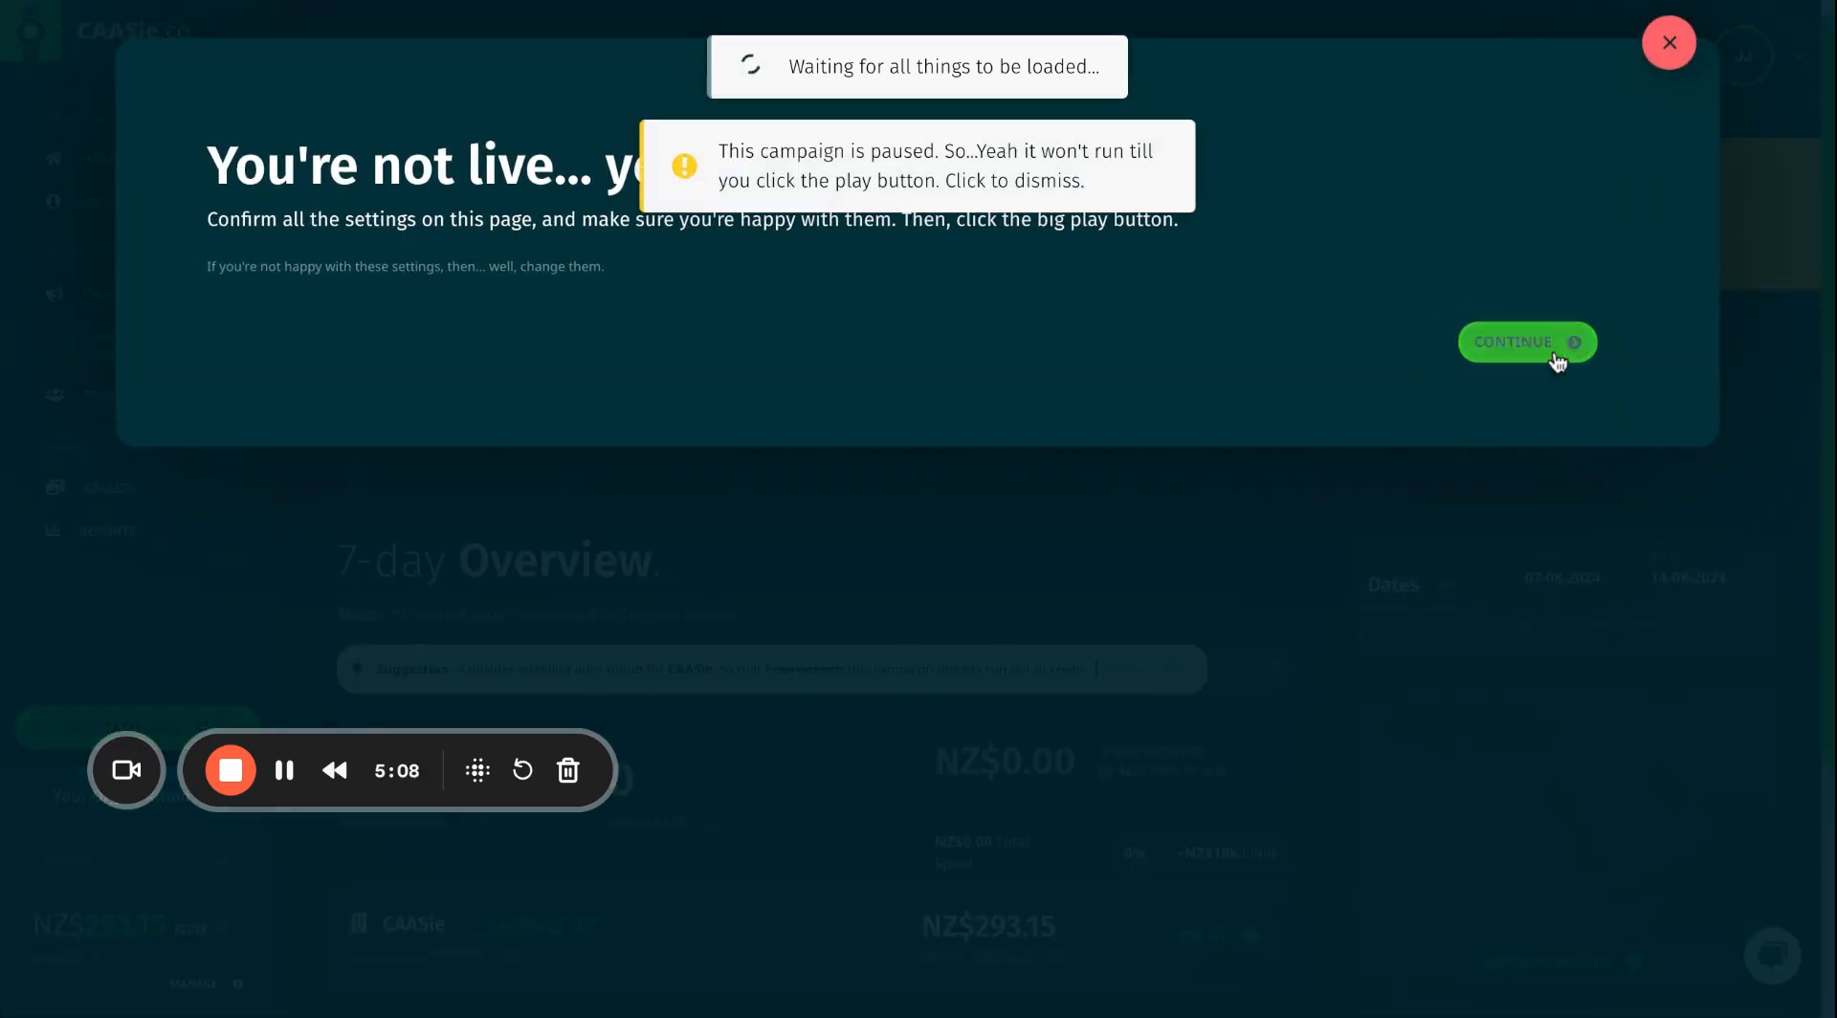
{"action": "left_click", "coordinate": [1501, 346]}
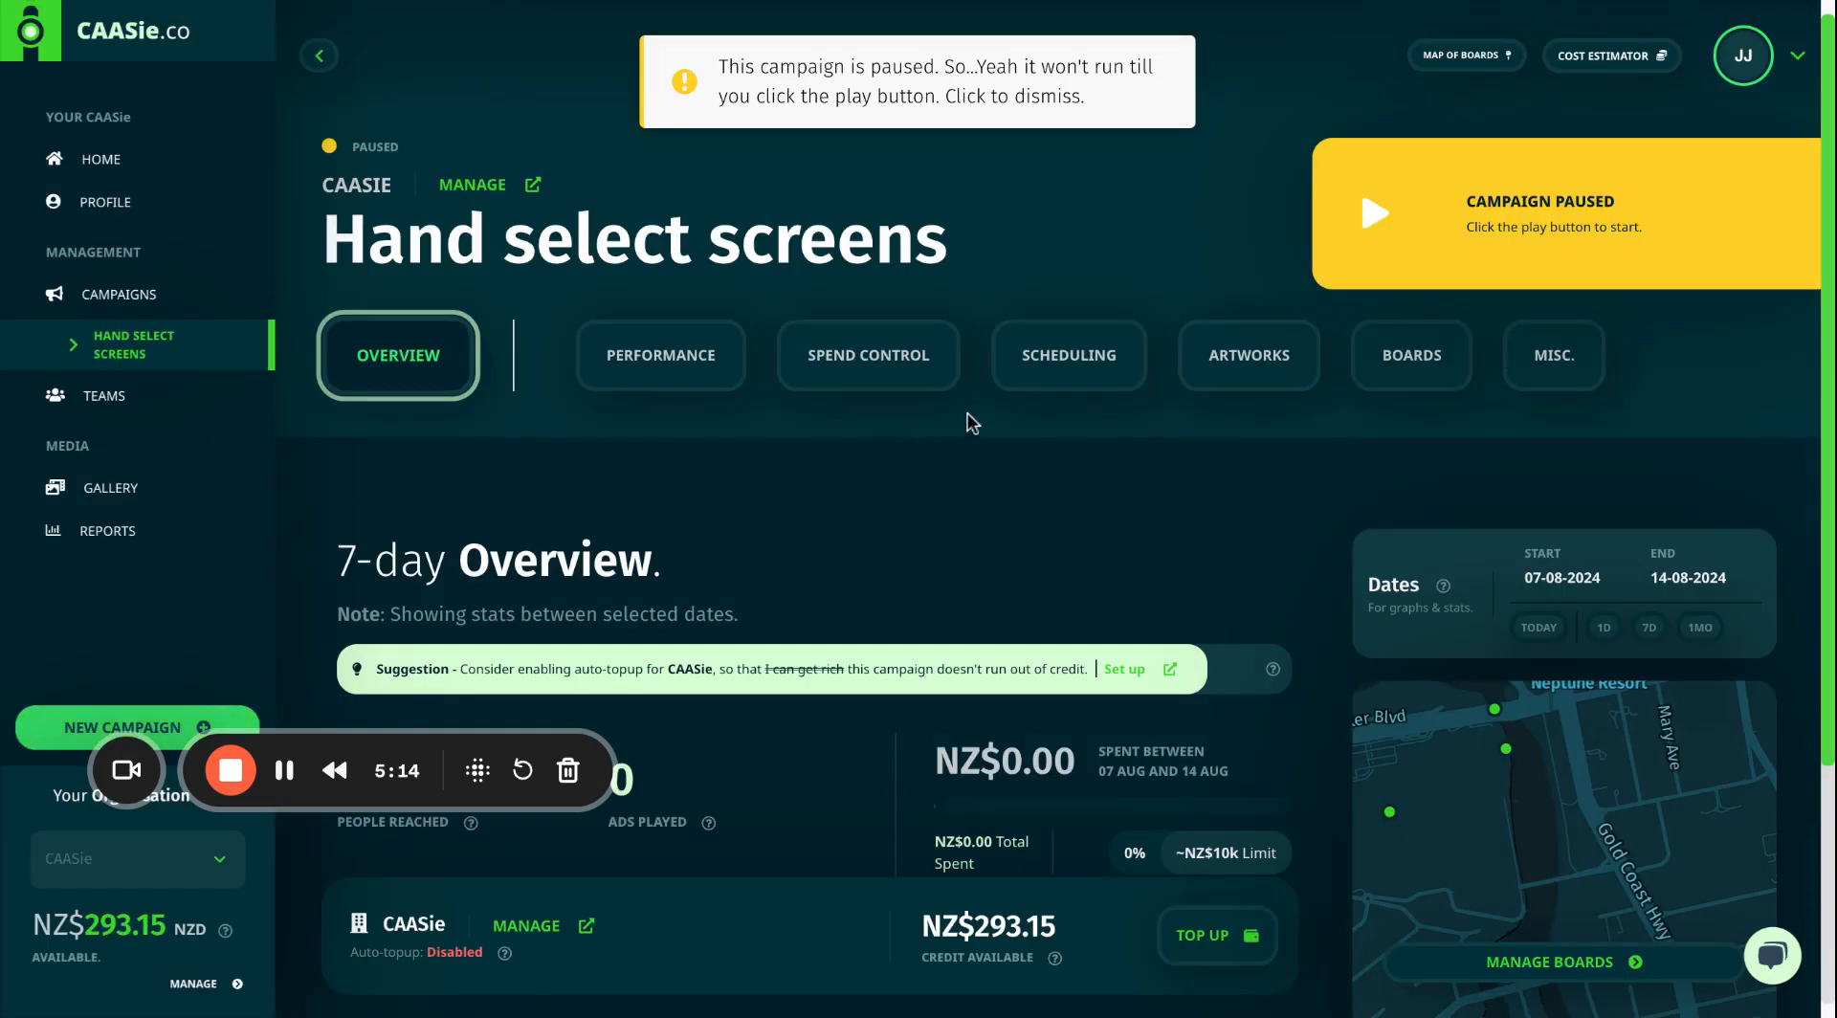
- Open the campaign's artworks section and examine the upload options and the required durations and resolutions
{"action": "scroll", "coordinate": [756, 656], "scroll_direction": "down", "scroll_amount": 1}
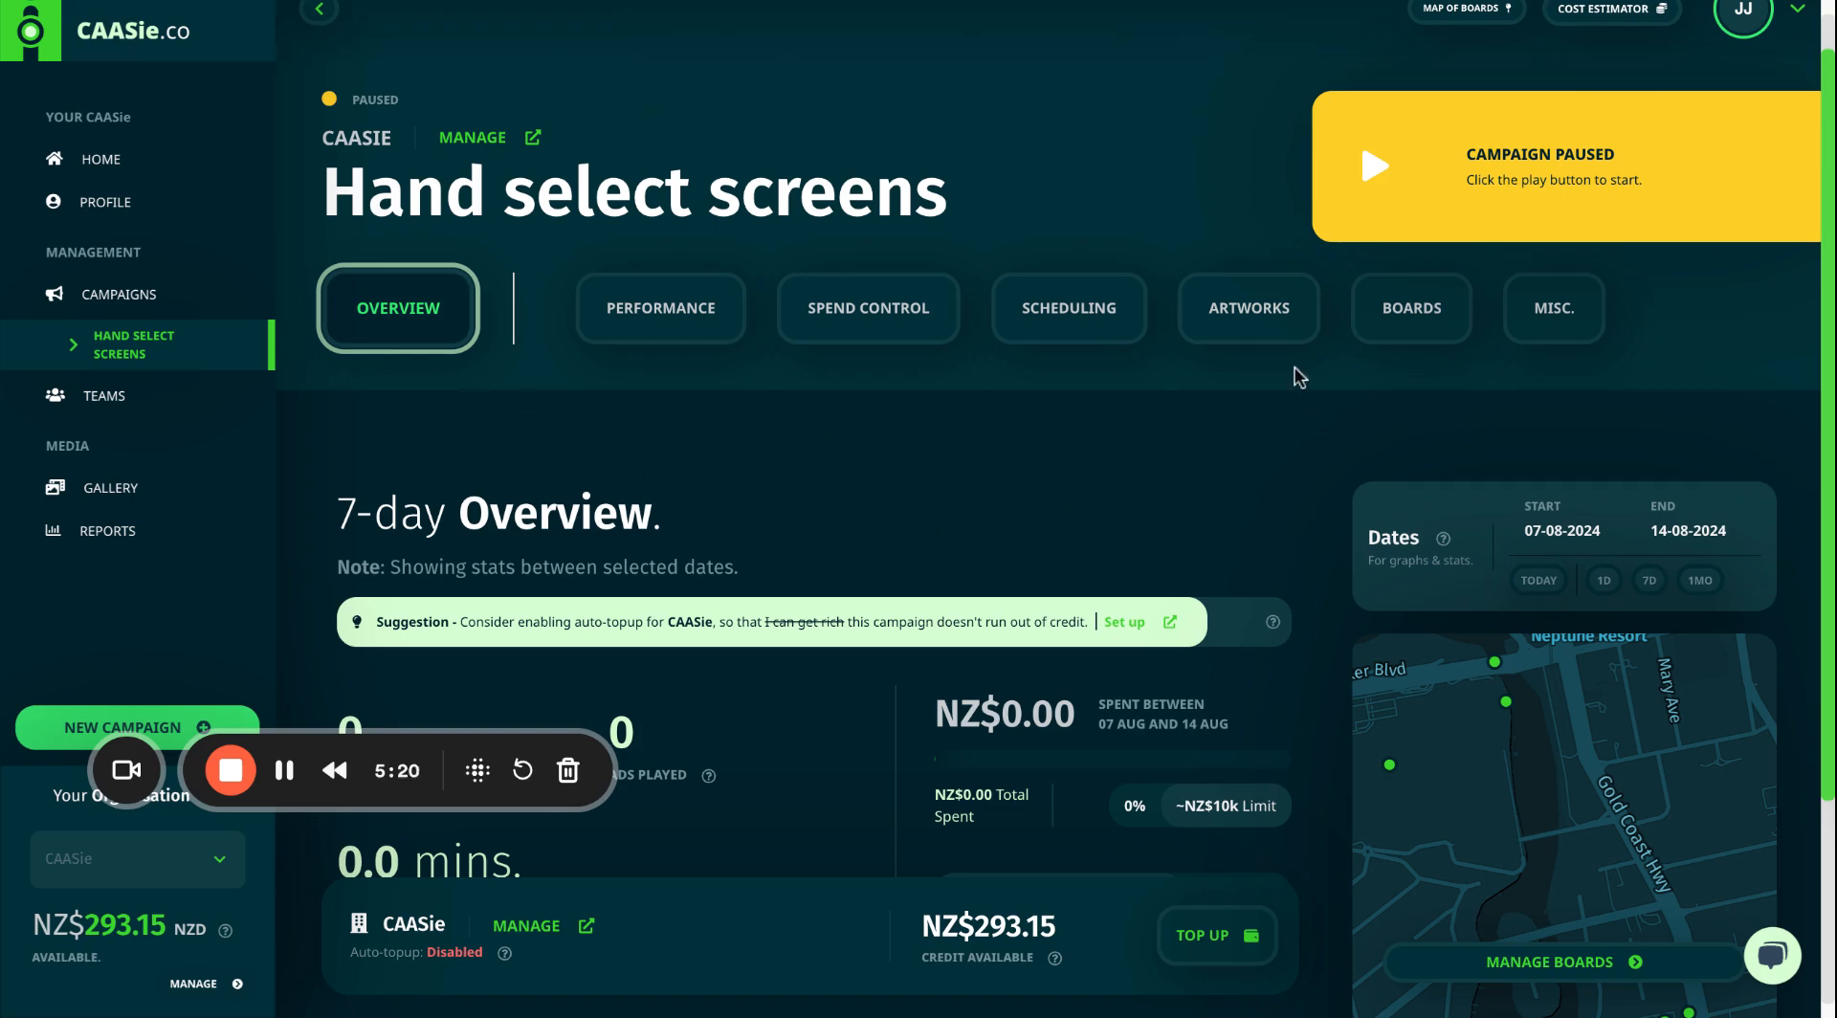
{"action": "left_click", "coordinate": [1242, 320]}
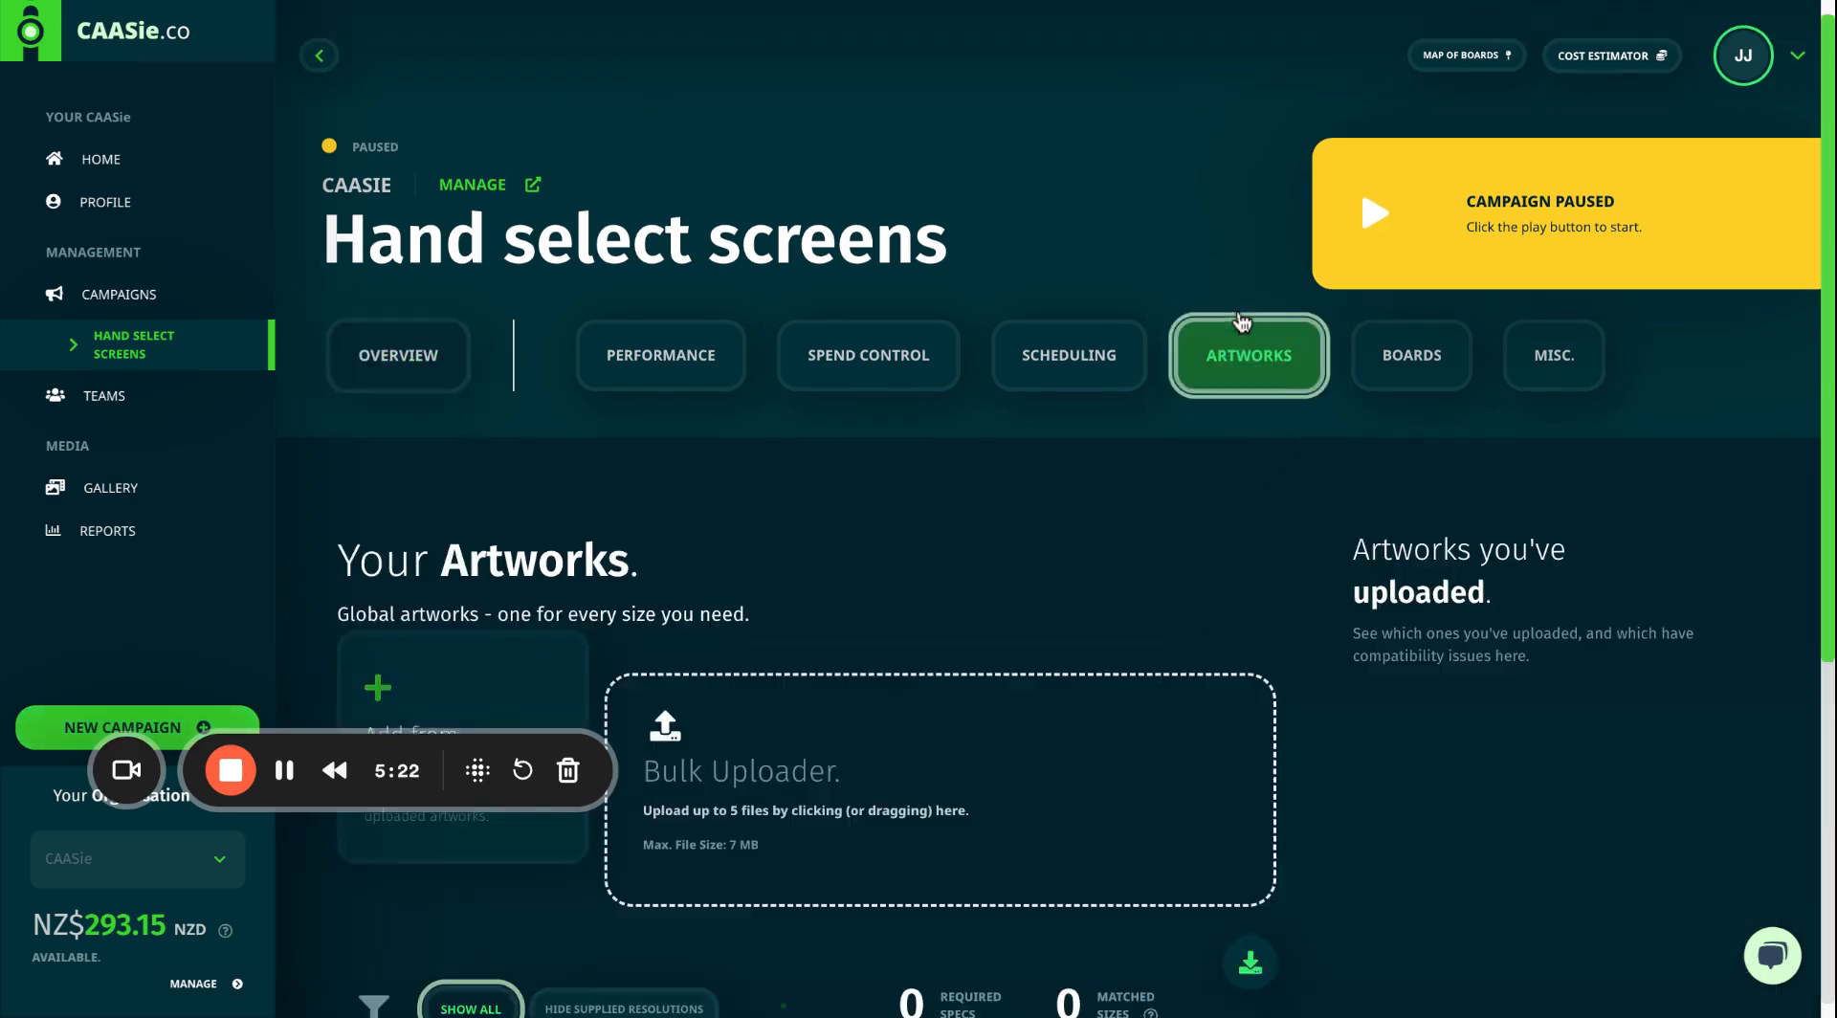
{"action": "scroll", "coordinate": [1000, 332], "scroll_direction": "down", "scroll_amount": 9}
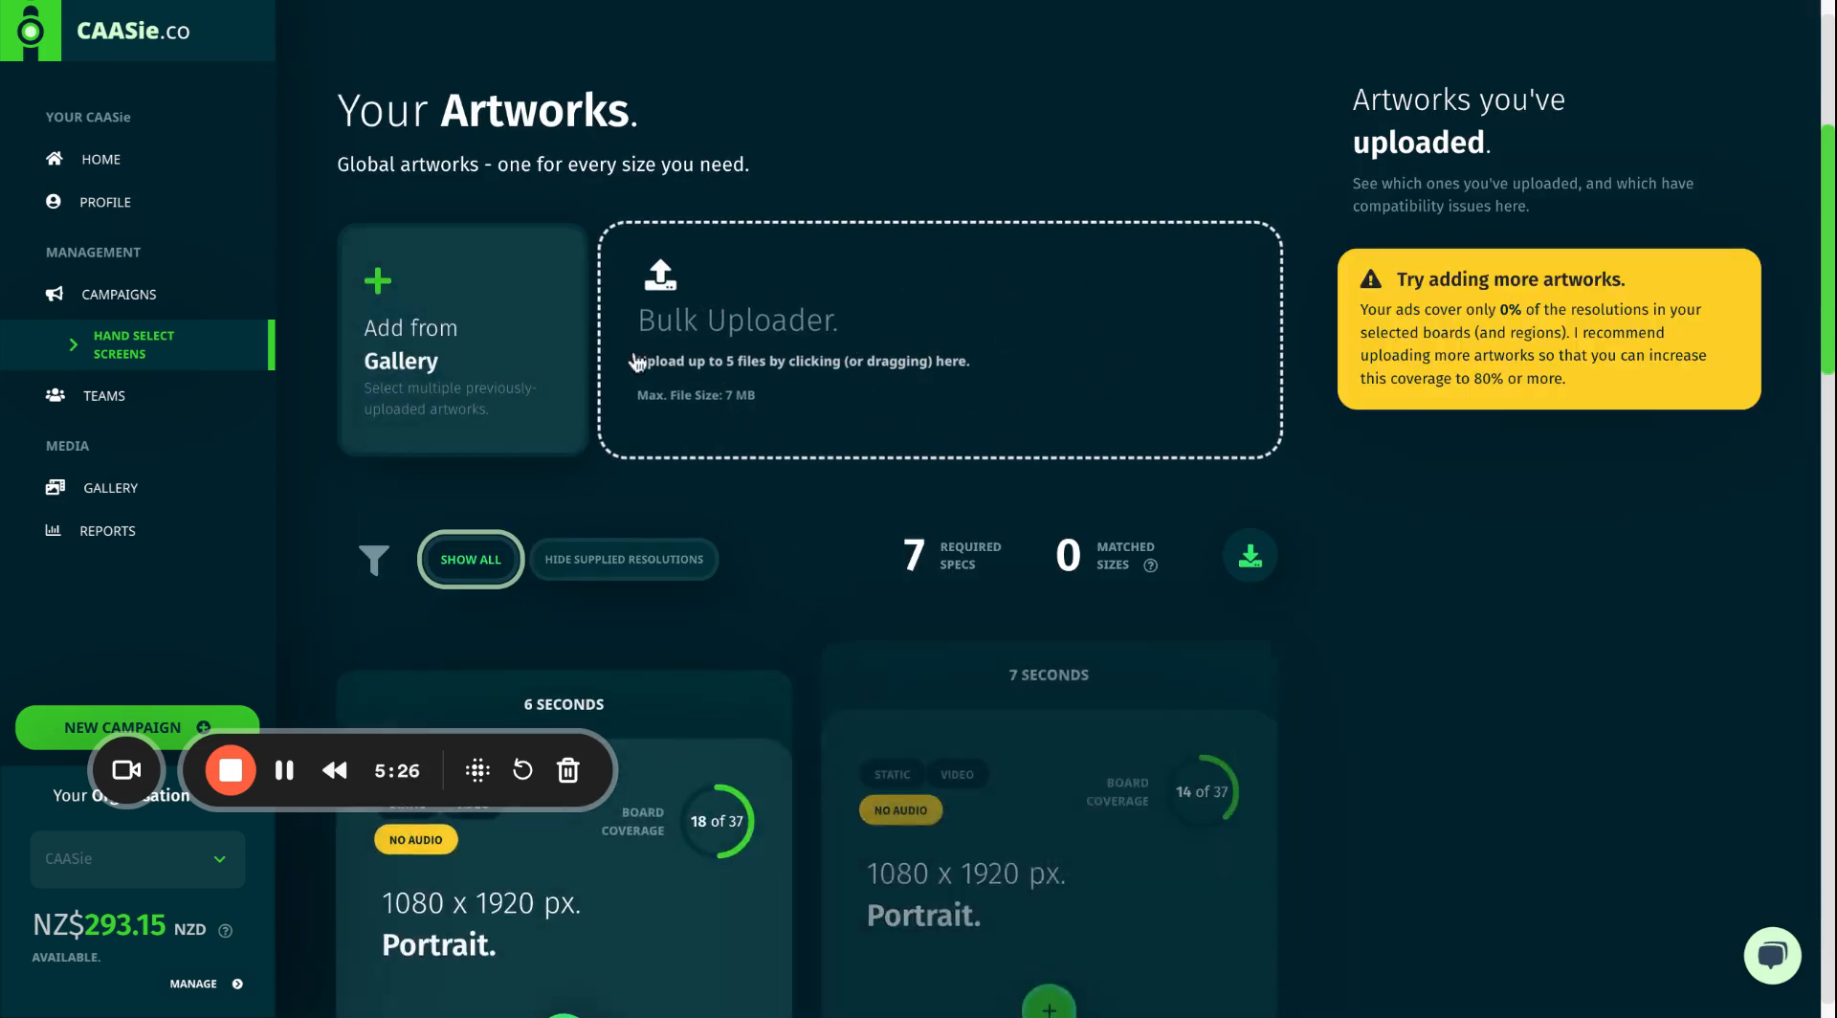
{"action": "scroll", "coordinate": [866, 364], "scroll_direction": "down", "scroll_amount": 4}
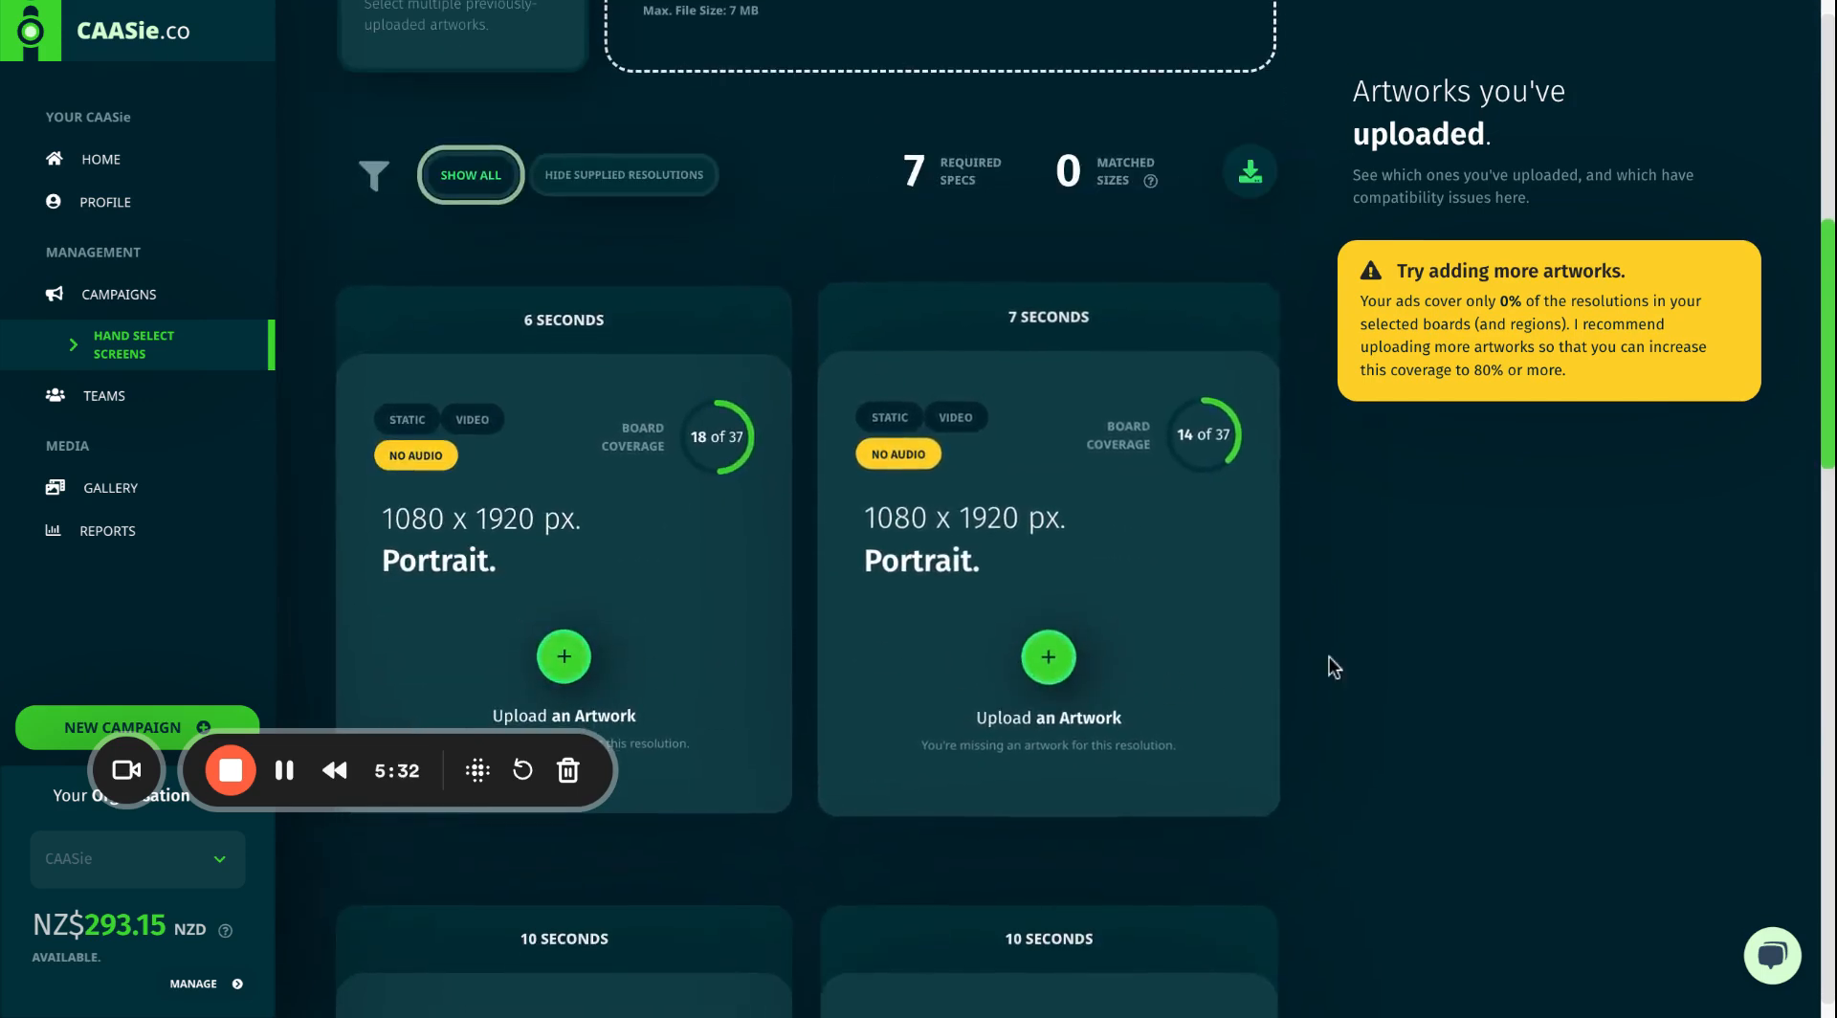
- Return to the campaign overview and review its 7-day statistics, spend and available credit
{"action": "scroll", "coordinate": [1149, 593], "scroll_direction": "up", "scroll_amount": 8}
{"action": "left_click", "coordinate": [411, 378]}
{"action": "scroll", "coordinate": [665, 447], "scroll_direction": "down", "scroll_amount": 3}
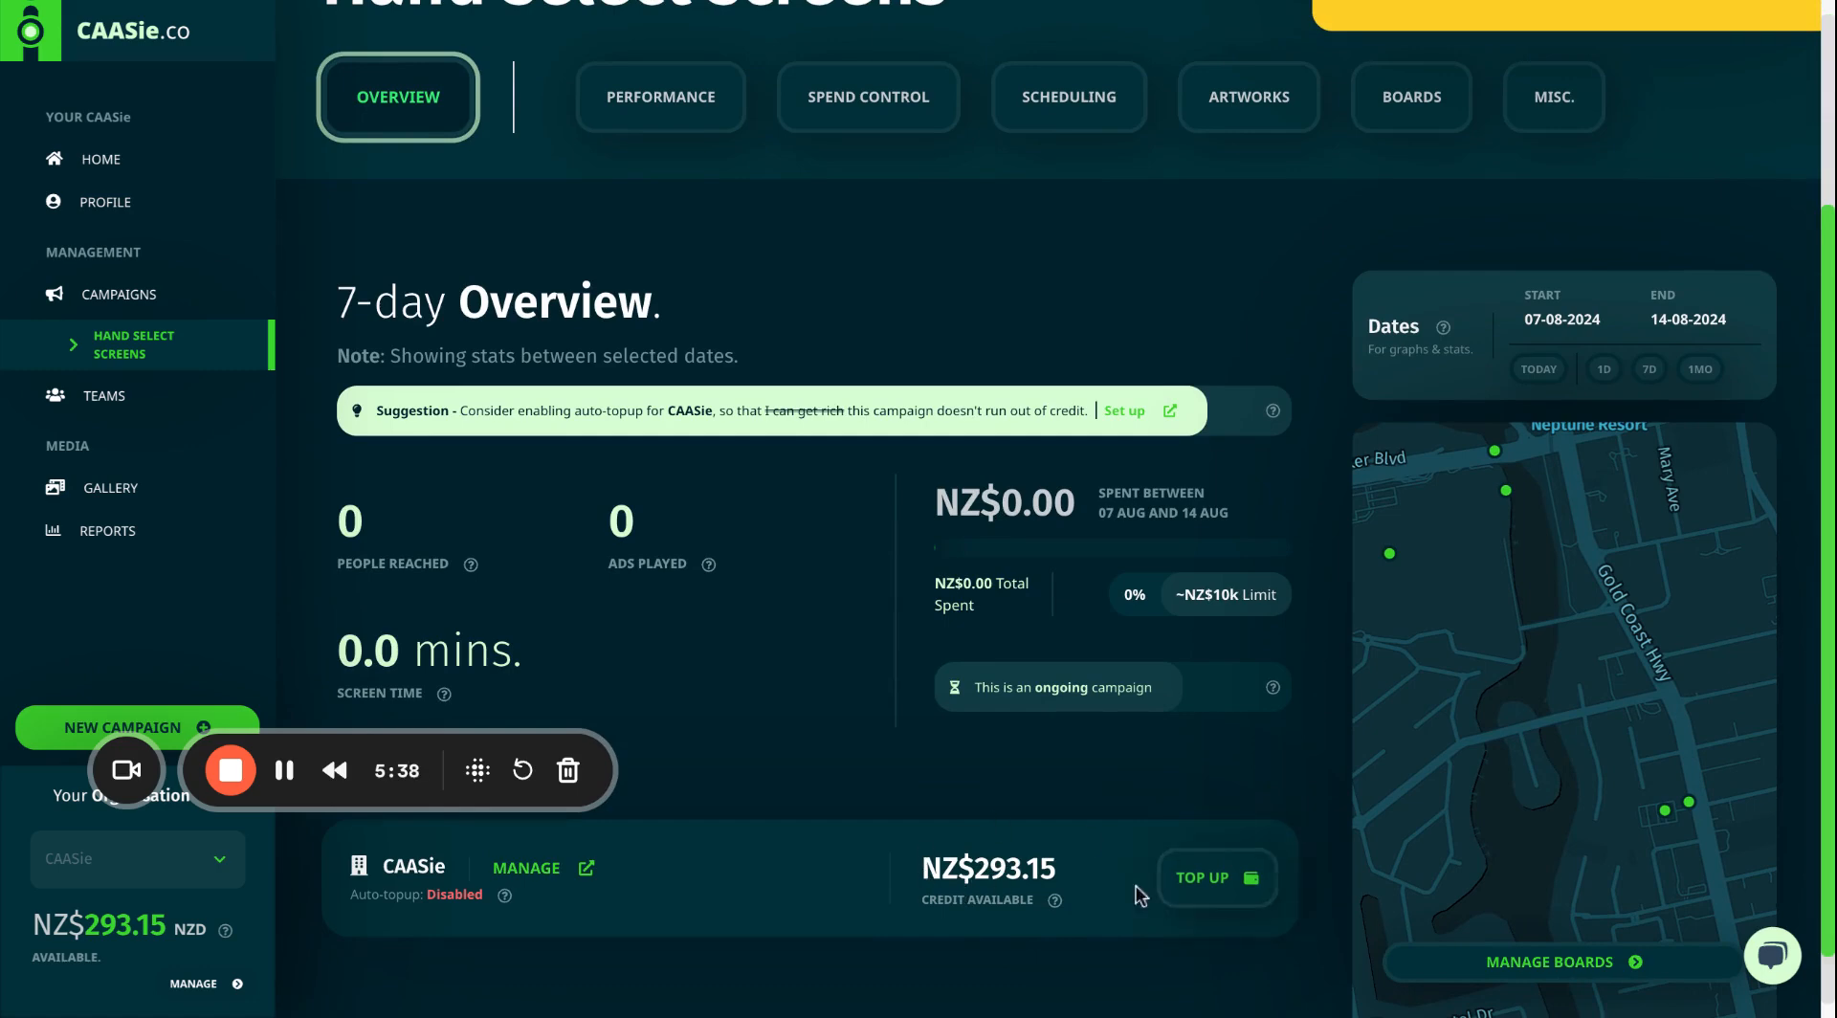
{"action": "scroll", "coordinate": [1225, 896], "scroll_direction": "up", "scroll_amount": 2}
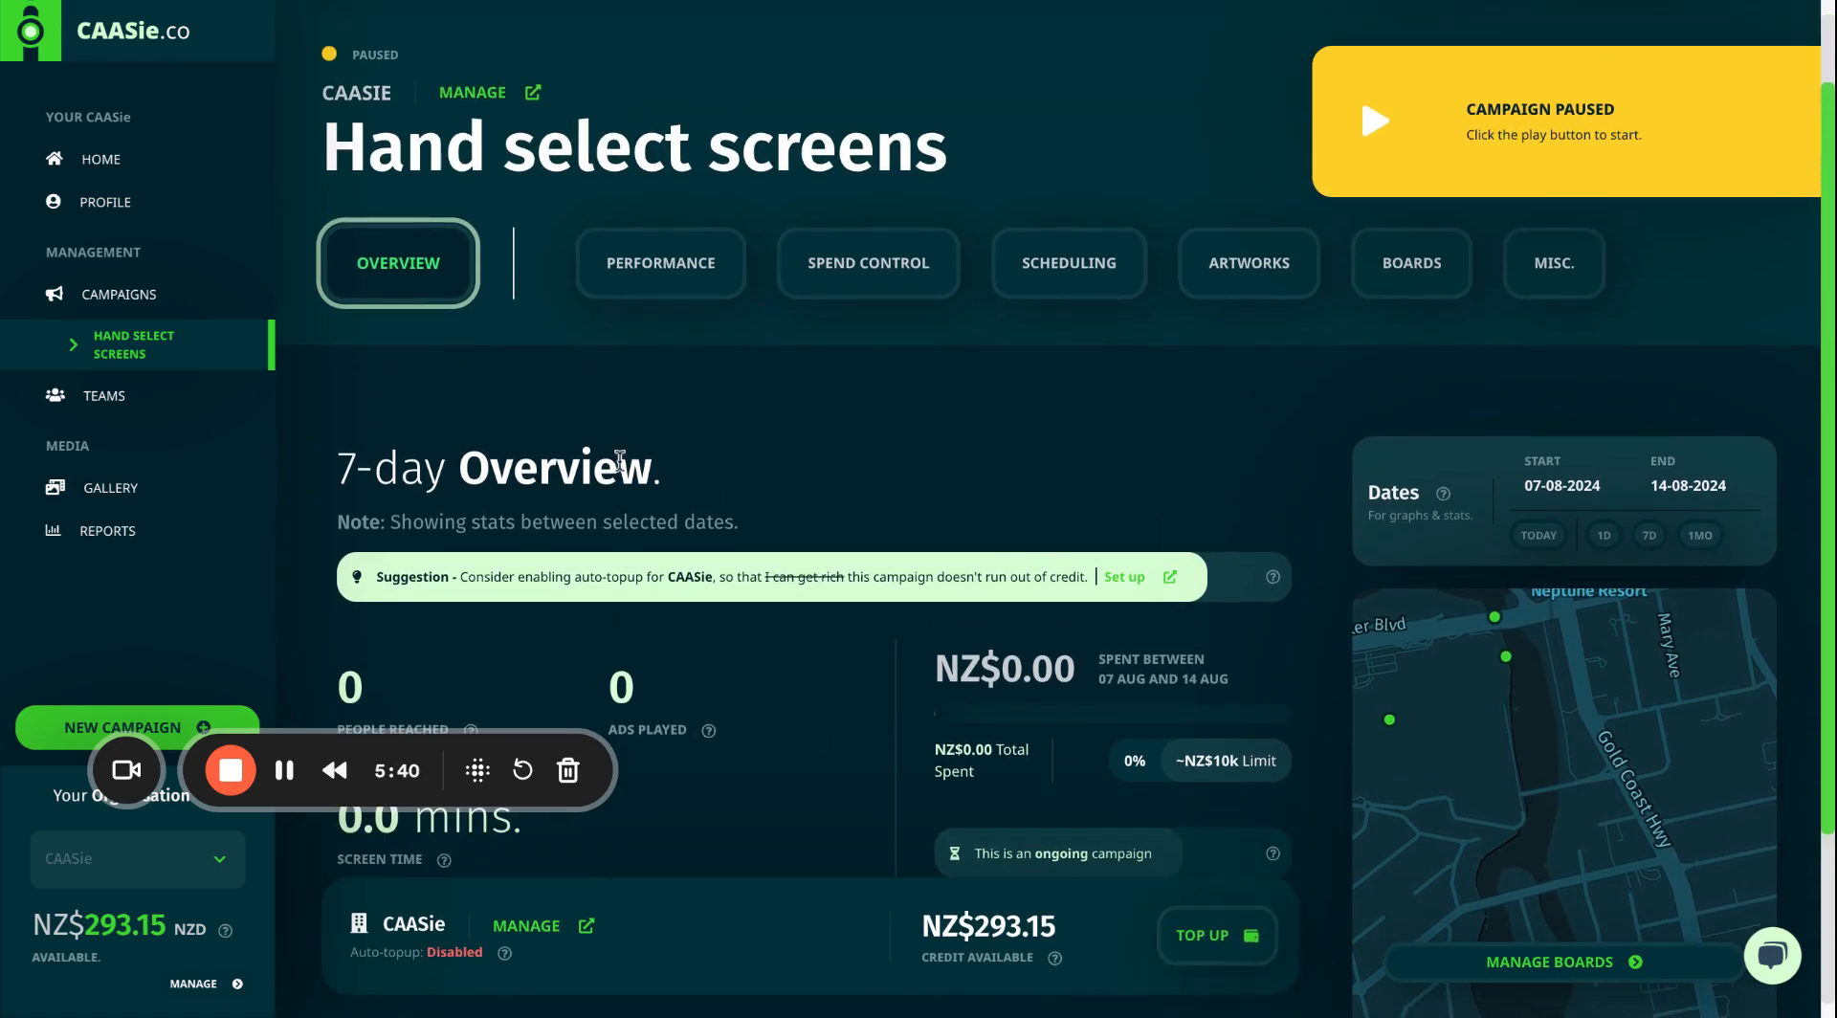